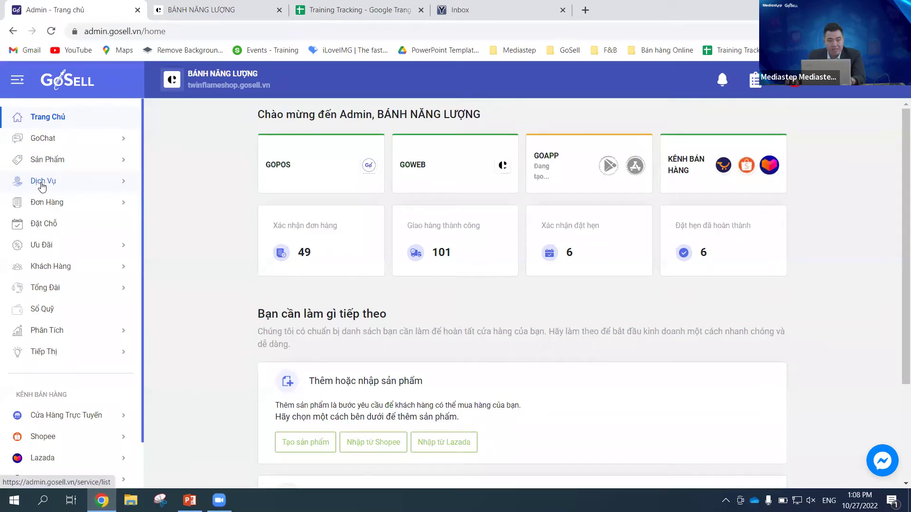
Step: Open the Dịch Vụ service management list and scroll through its 11 services
left_click(46, 184)
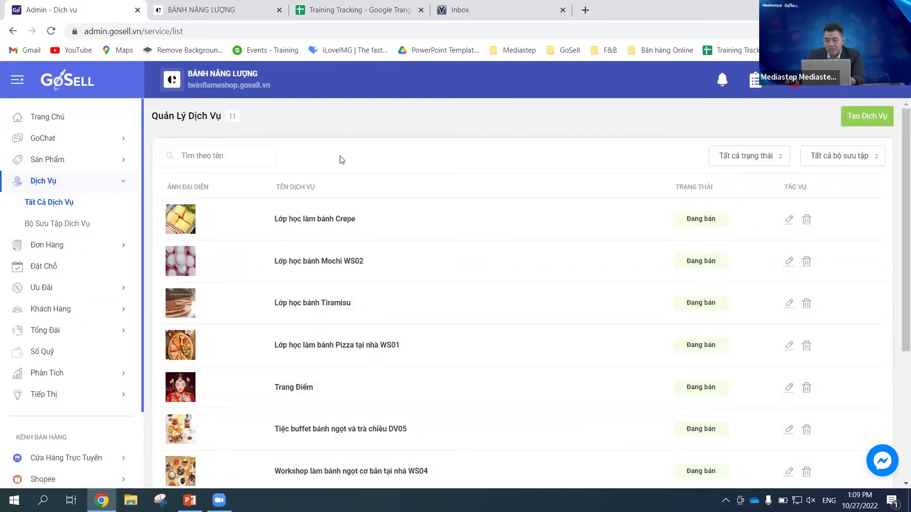
scroll(898, 160, "down", 1)
scroll(898, 156, "up", 1)
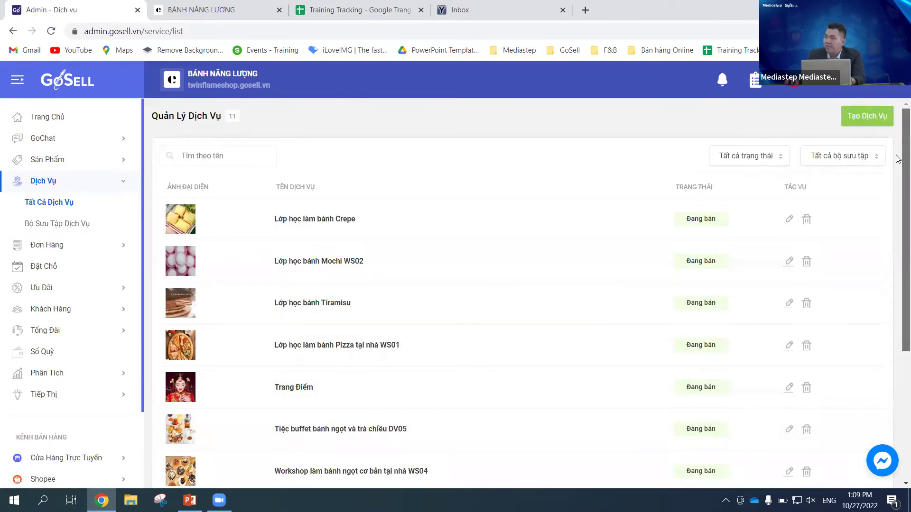
scroll(898, 162, "down", 2)
scroll(898, 189, "up", 2)
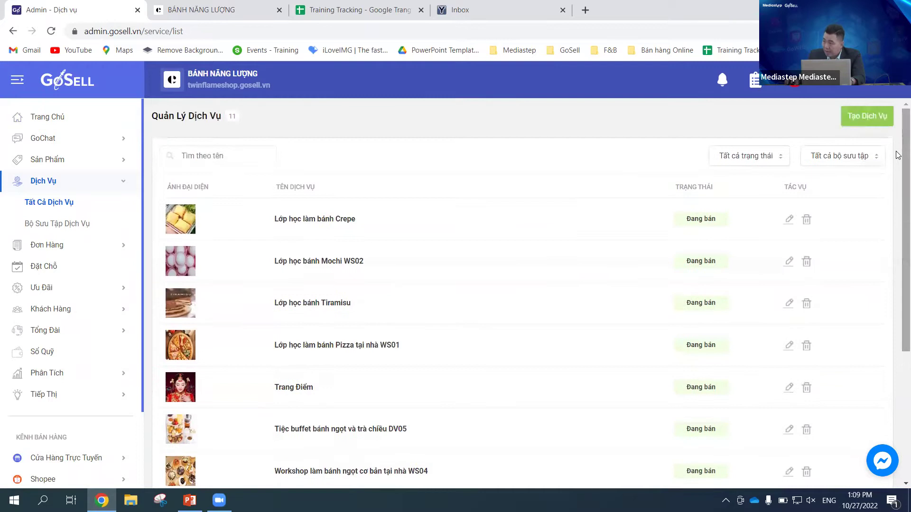
left_click(222, 156)
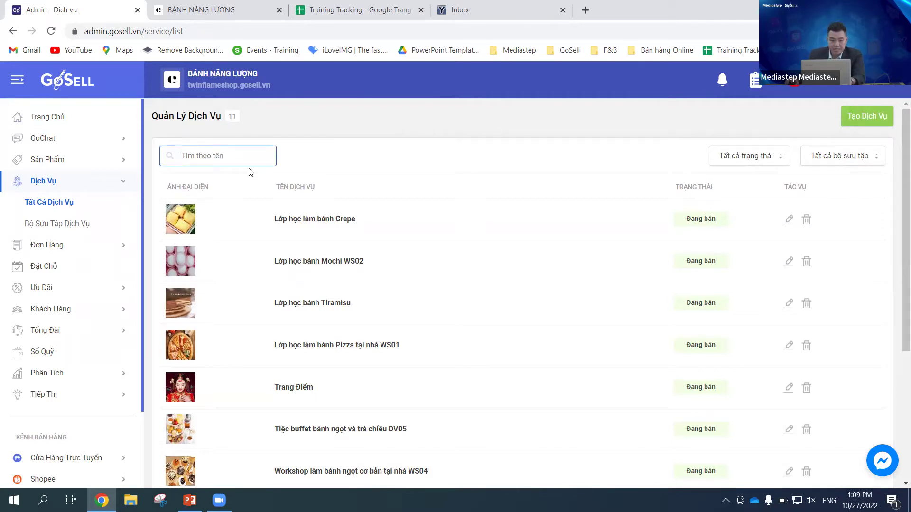
type("ban")
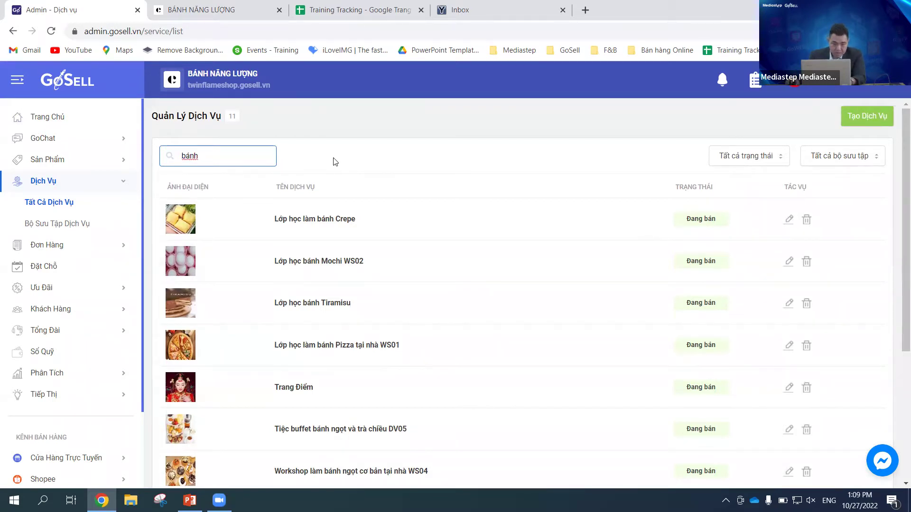
left_click_drag(199, 156, 182, 156)
key("BackSpace")
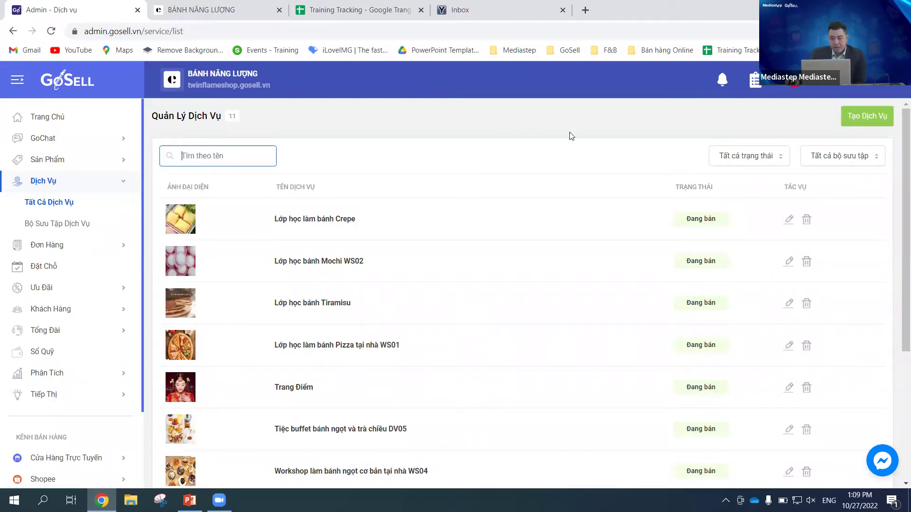
left_click(767, 159)
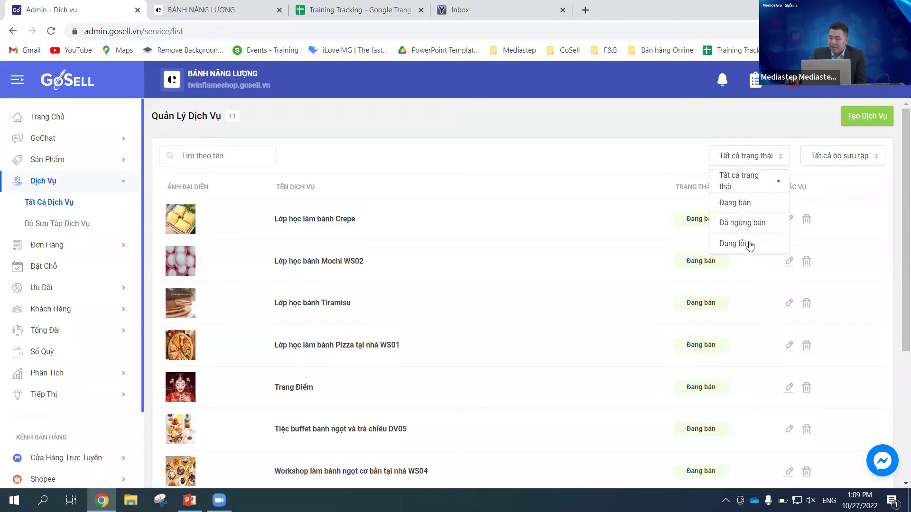
left_click(671, 157)
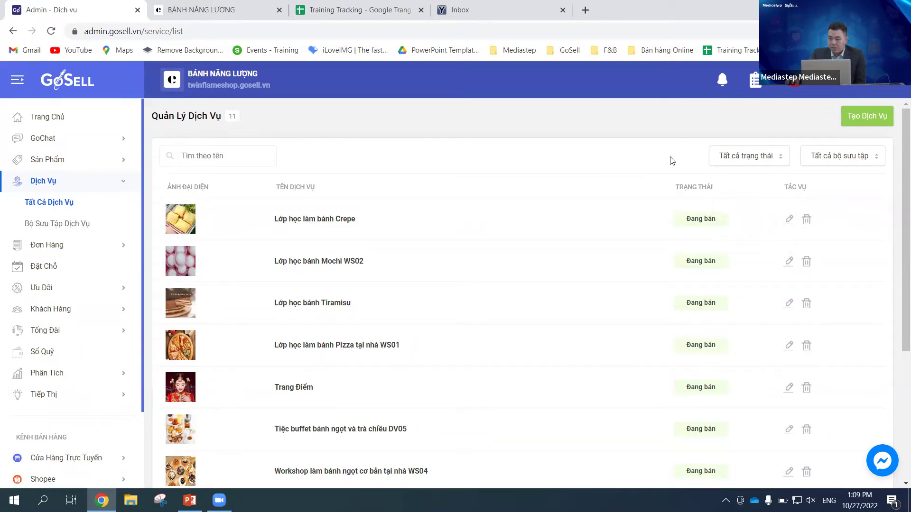
left_click(862, 159)
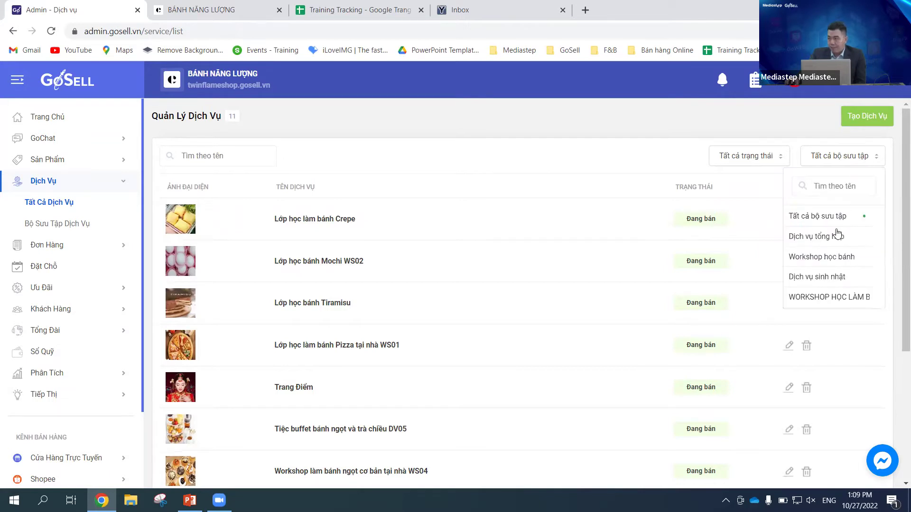
left_click(717, 125)
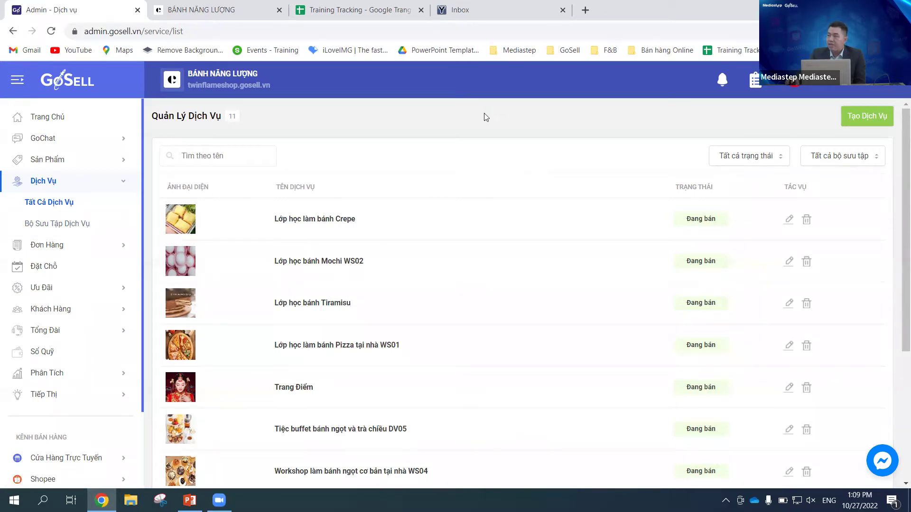
Step: Switch to the Bộ Sưu Tập Dịch Vụ page listing the 4 service collections
left_click(69, 227)
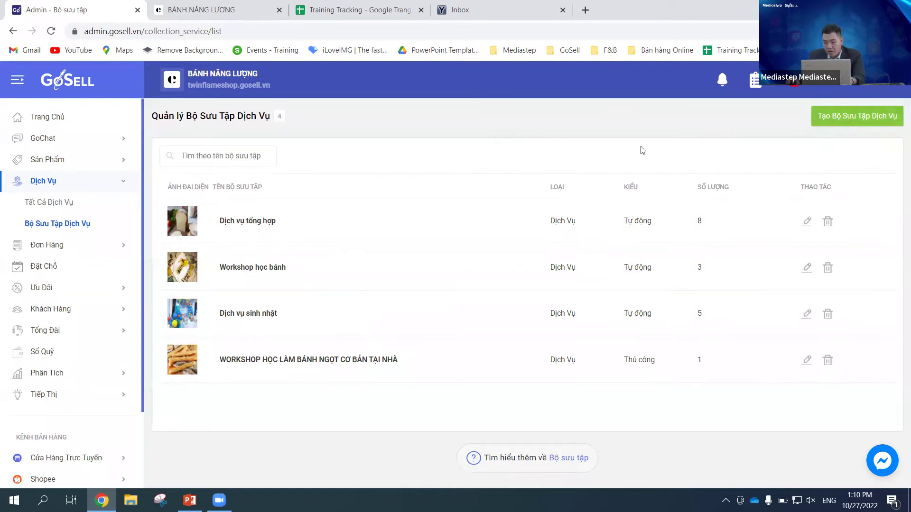
left_click(863, 124)
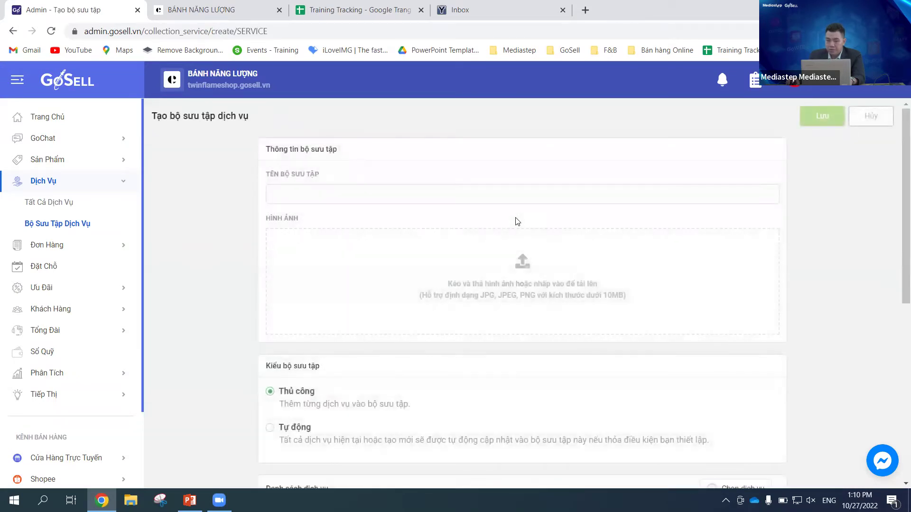
left_click(458, 196)
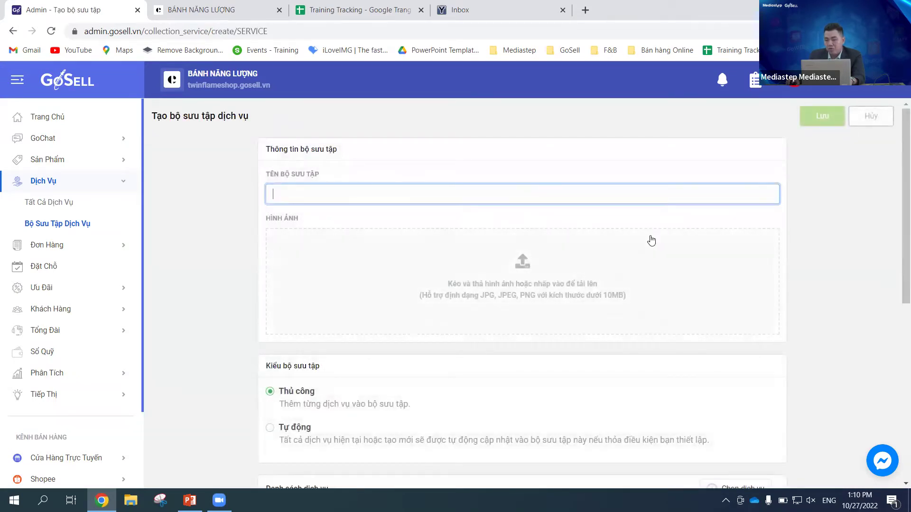
scroll(603, 269, "down", 1)
scroll(603, 268, "down", 2)
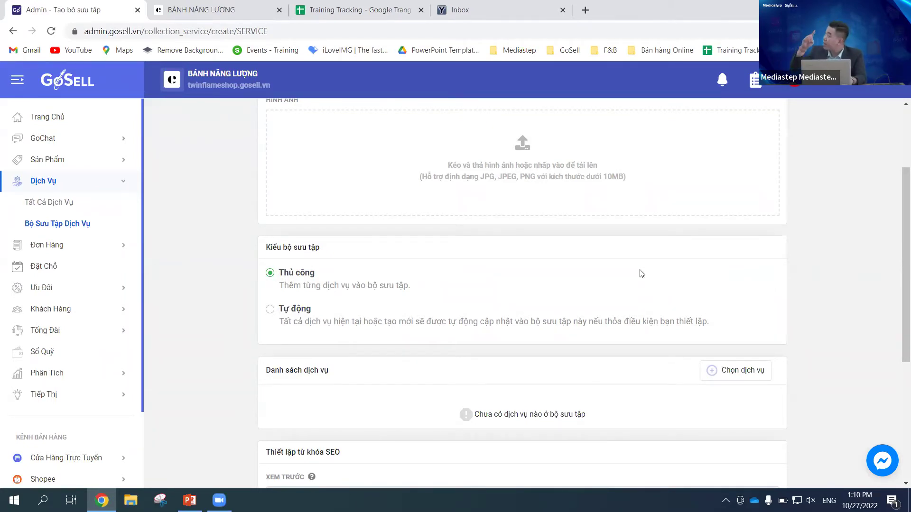
scroll(577, 368, "down", 1)
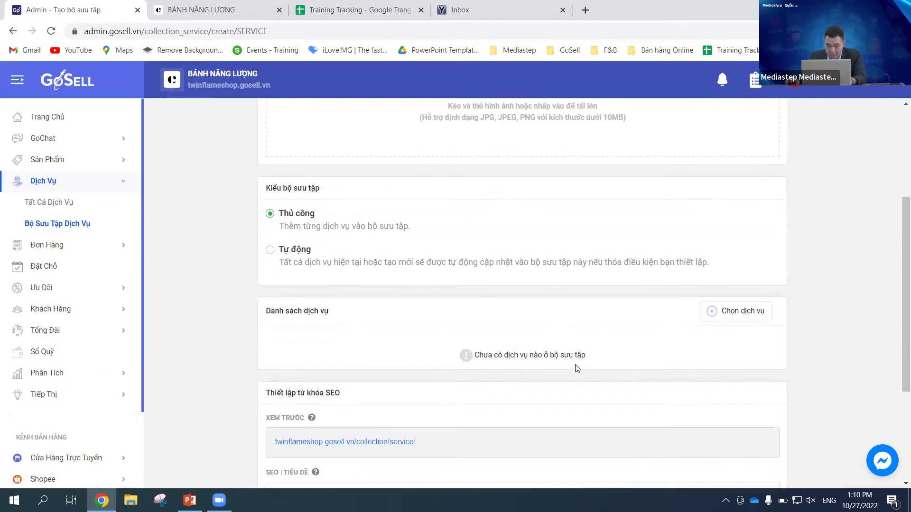
scroll(617, 308, "down", 1)
scroll(664, 294, "down", 1)
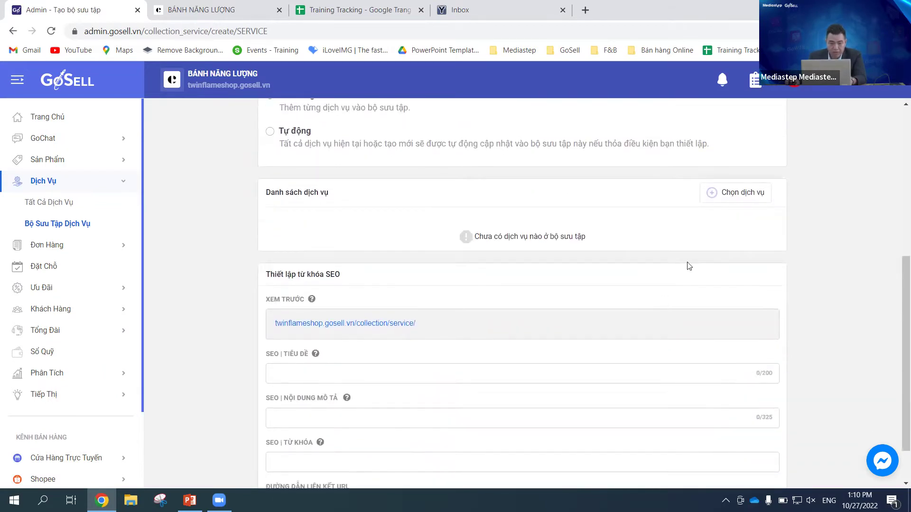
scroll(648, 278, "up", 5)
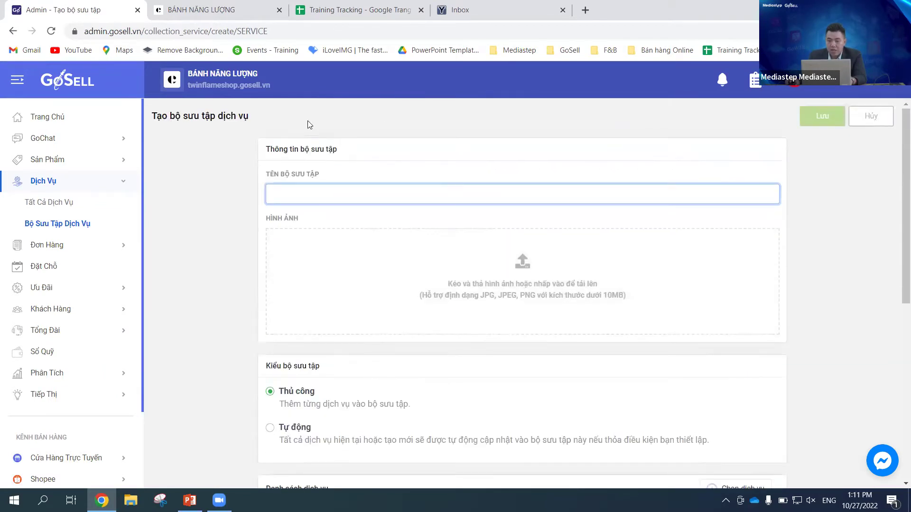
left_click(69, 227)
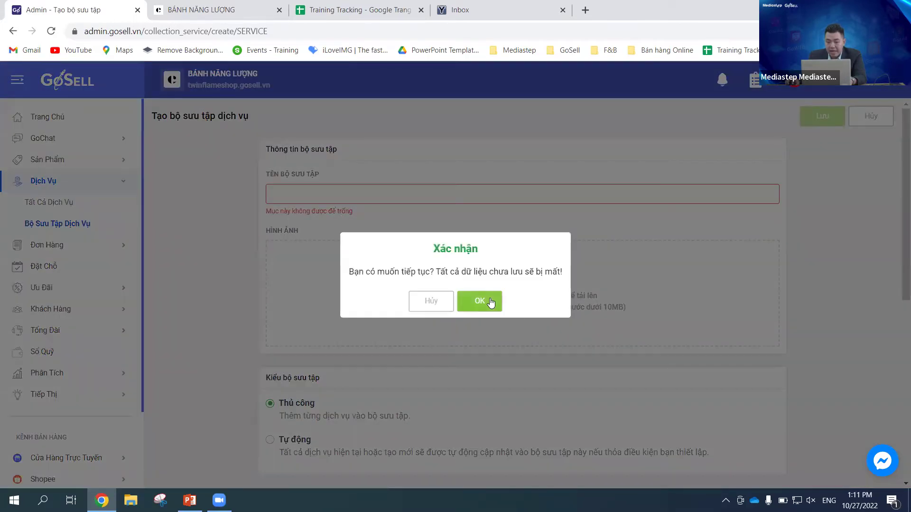
left_click(491, 305)
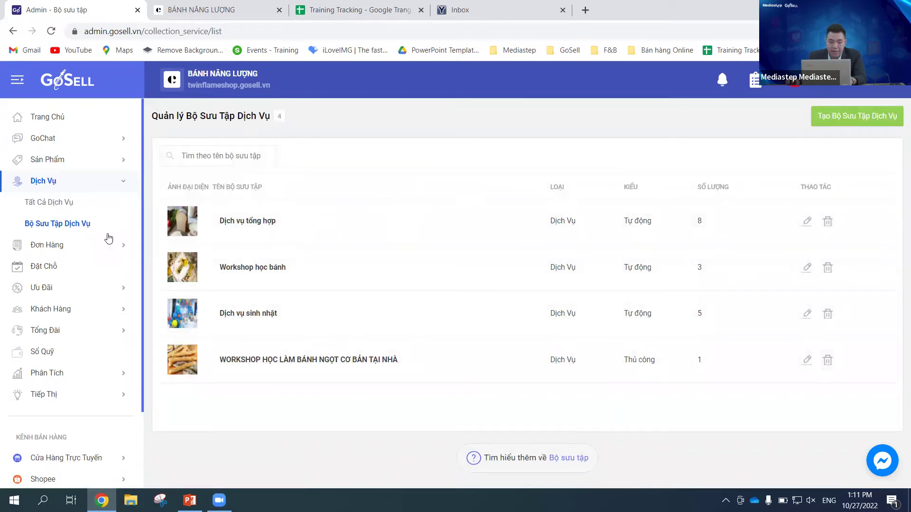
Step: Return to all services and start a blank new-service form, looking over its fields
left_click(72, 211)
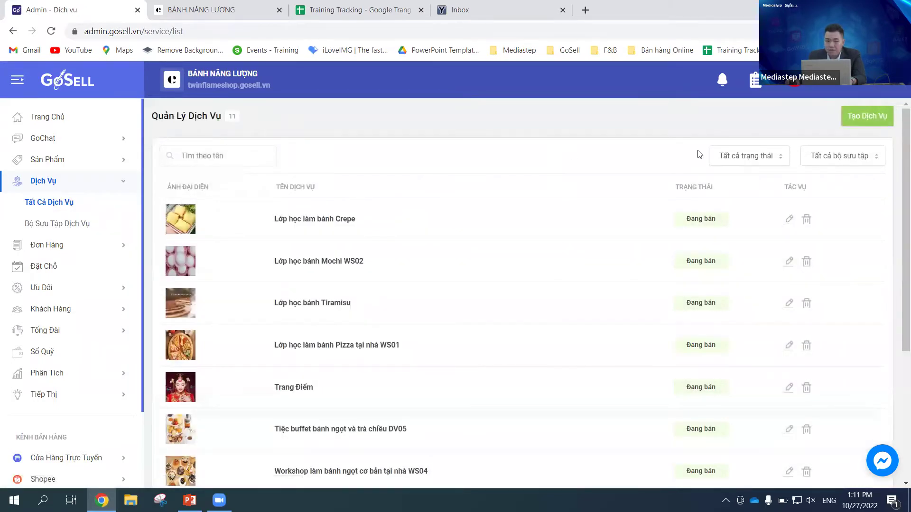
left_click(866, 119)
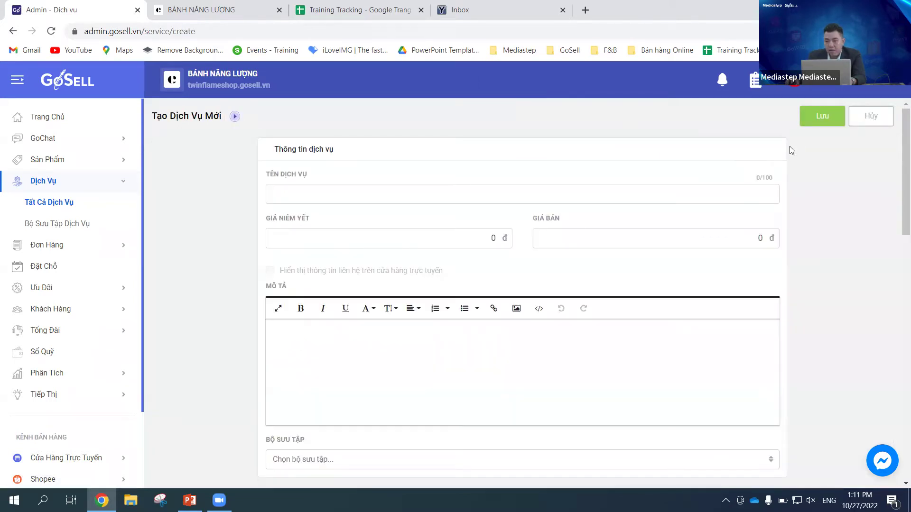
scroll(898, 192, "down", 1)
scroll(898, 187, "up", 1)
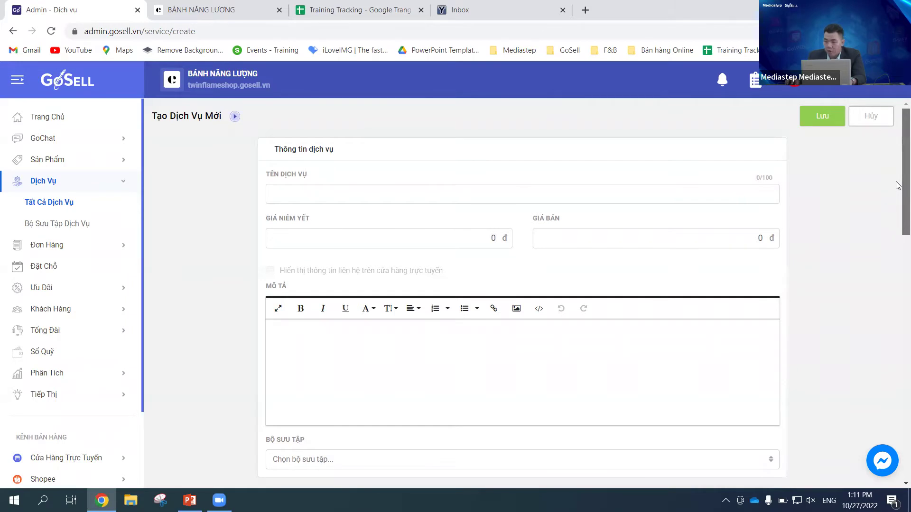
scroll(898, 186, "down", 1)
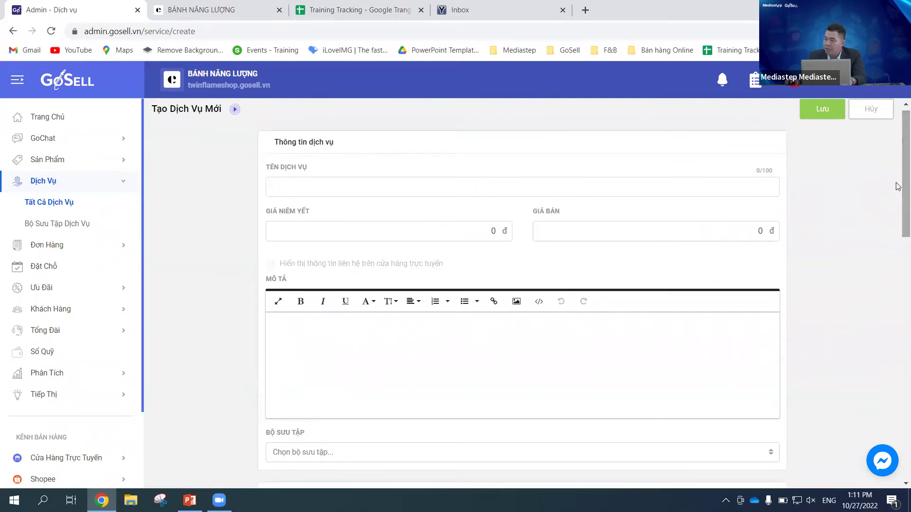
scroll(897, 172, "up", 1)
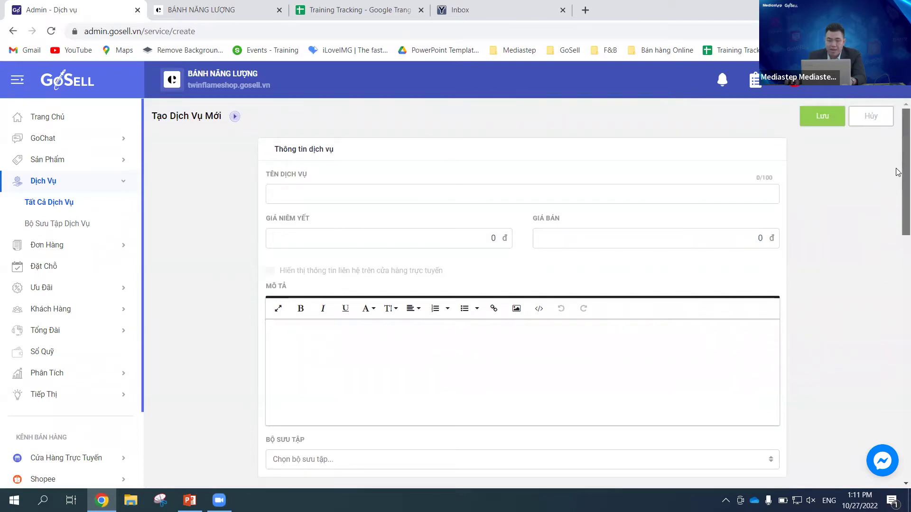
scroll(898, 175, "down", 1)
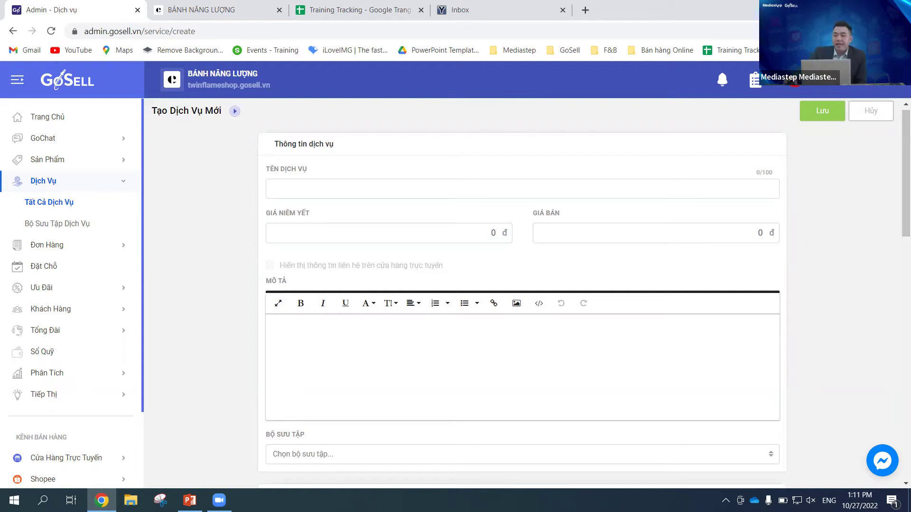
Step: Finish reviewing the new-service form, then abandon it unsaved for the service list
scroll(748, 235, "down", 5)
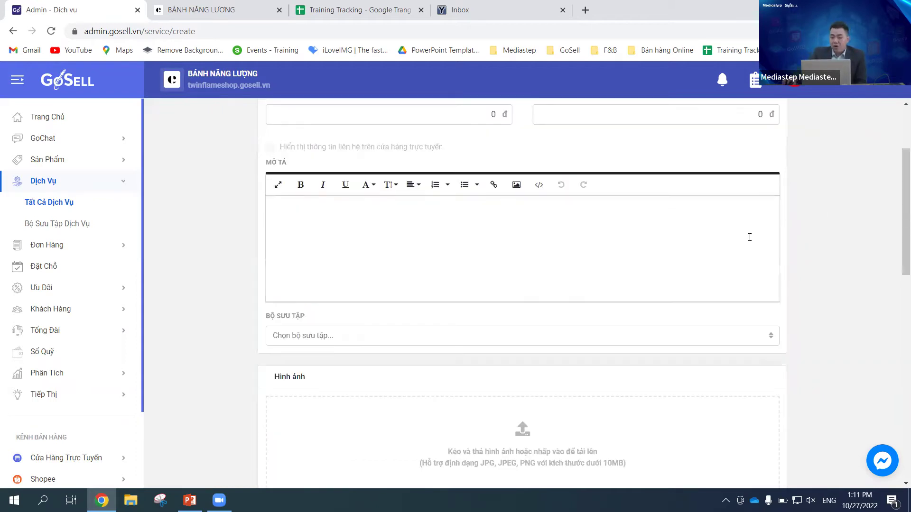
scroll(701, 235, "up", 4)
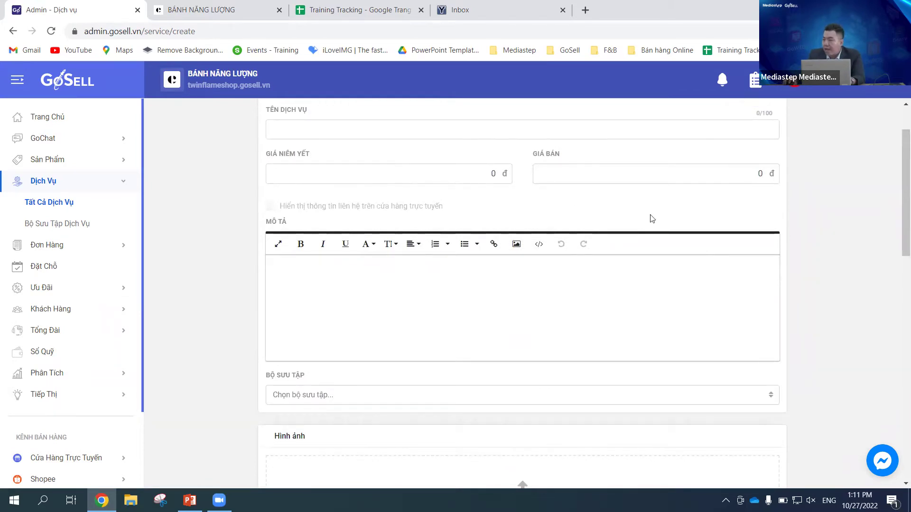
scroll(707, 234, "down", 4)
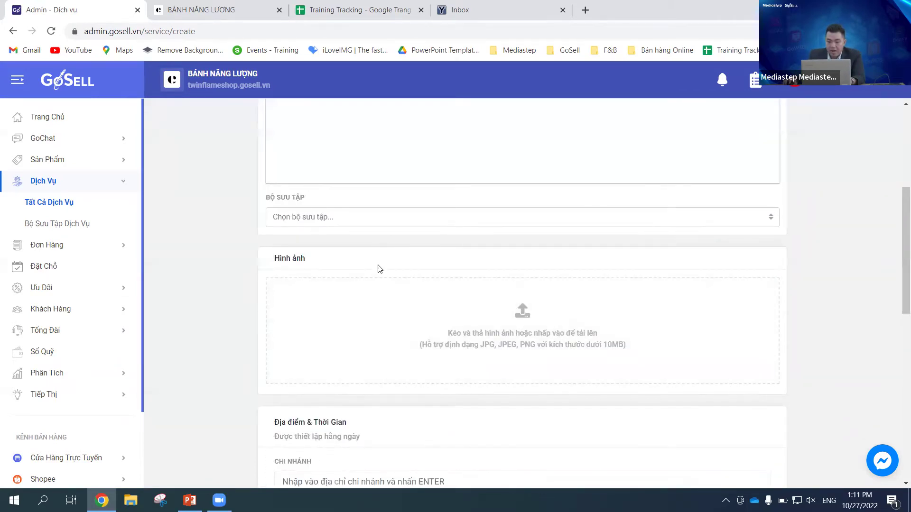
scroll(379, 275, "down", 3)
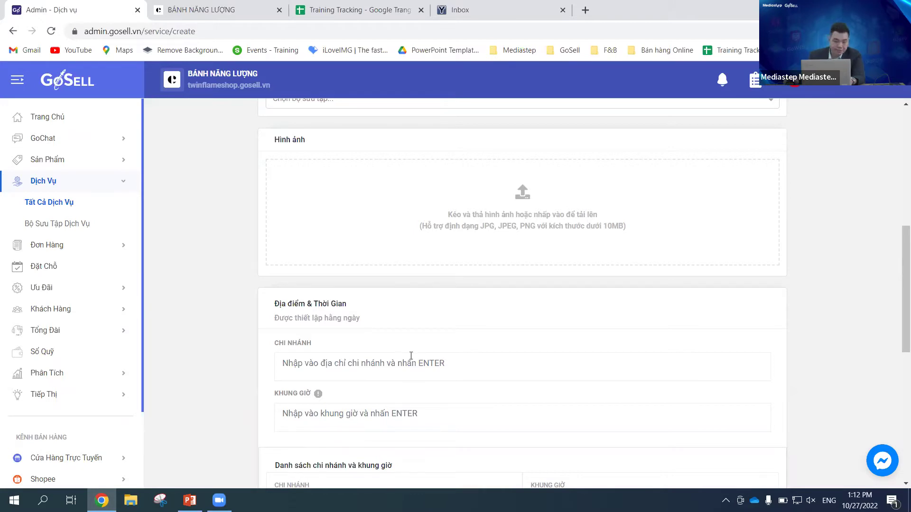
scroll(694, 319, "up", 8)
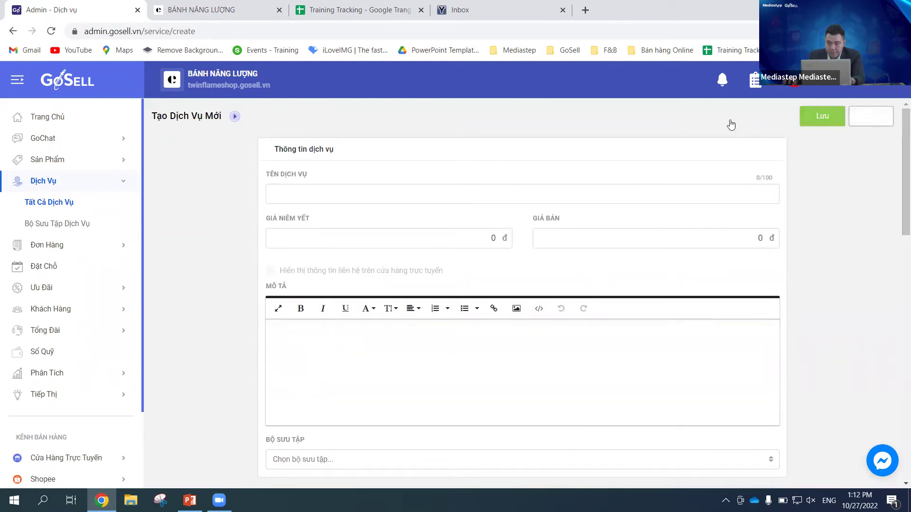
left_click(139, 202)
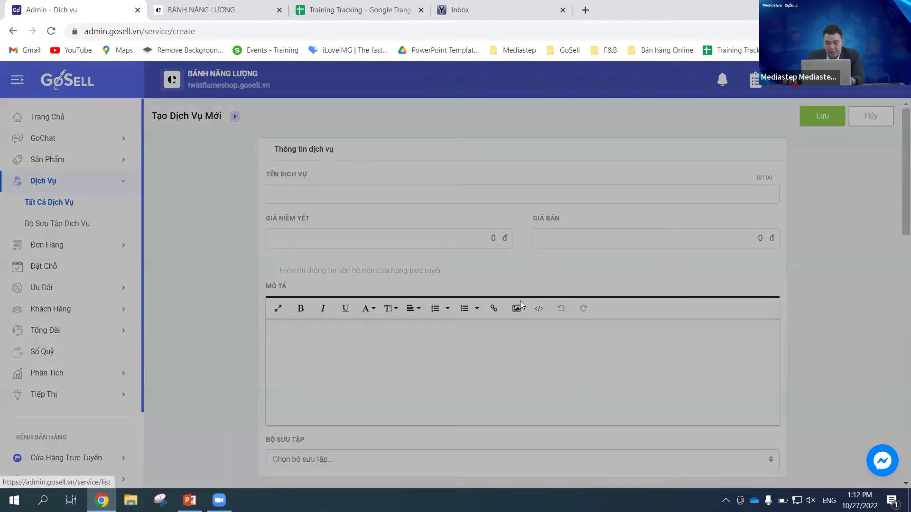
left_click(493, 303)
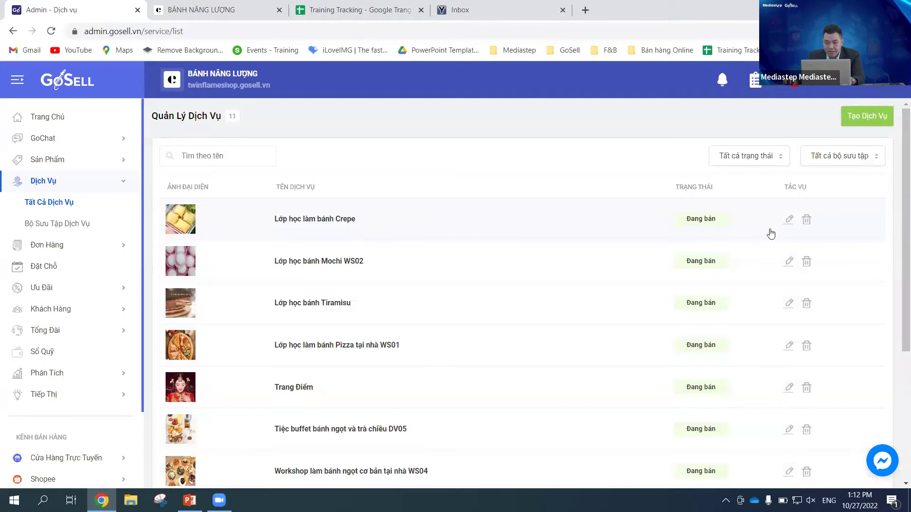
Step: Open the Lớp học làm bánh Crepe service for editing and move down its form
left_click(789, 221)
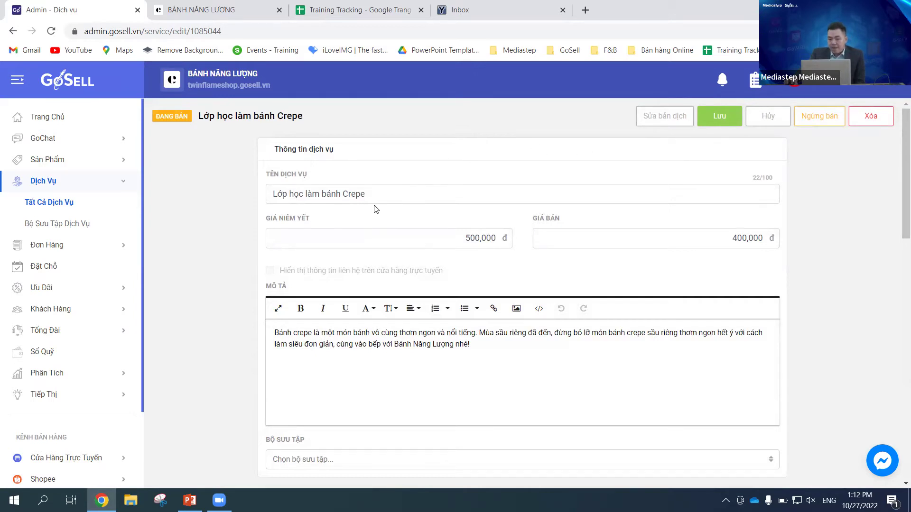
left_click(391, 196)
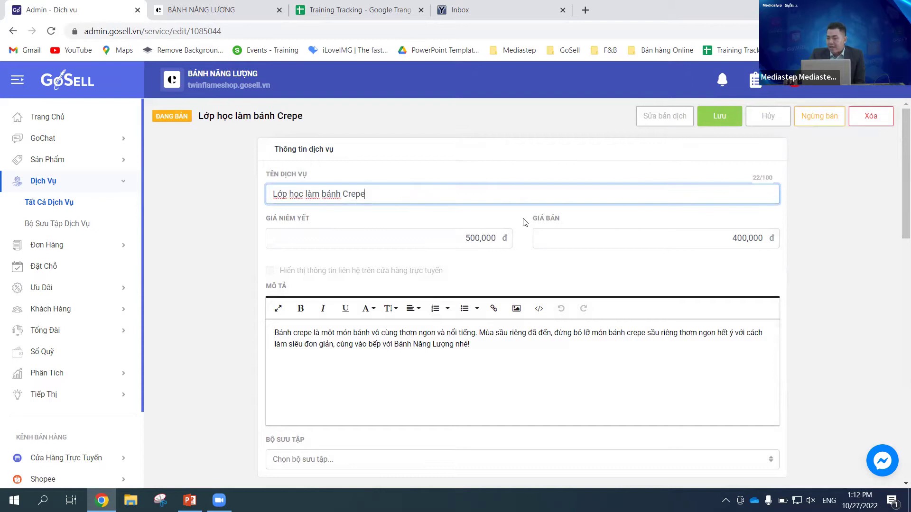
left_click(505, 239)
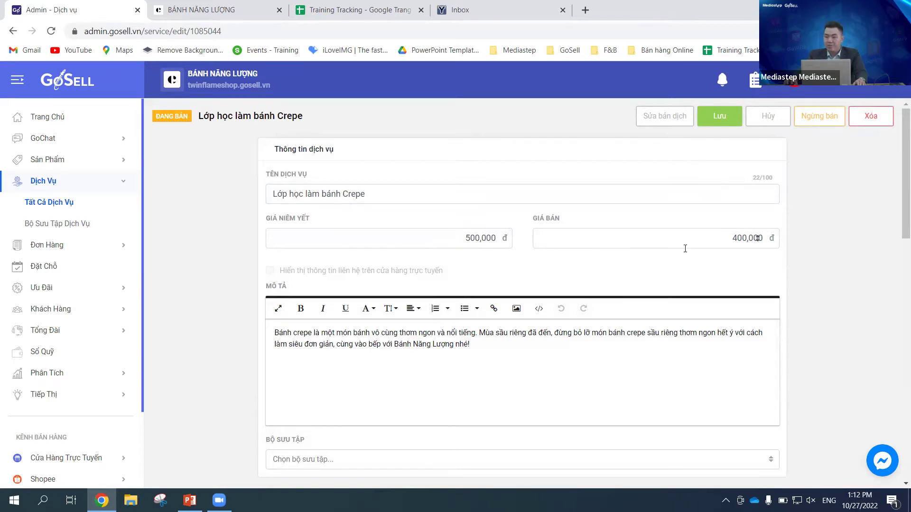
scroll(679, 252, "down", 1)
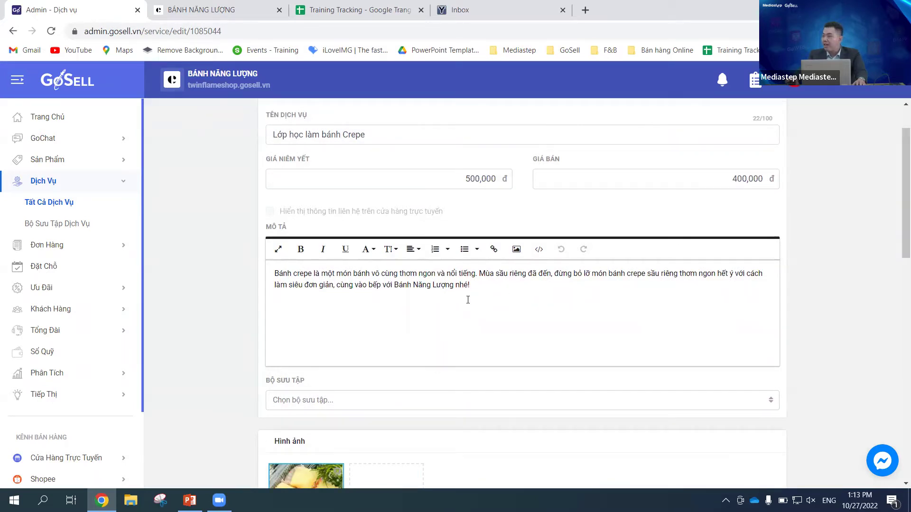
scroll(467, 299, "down", 3)
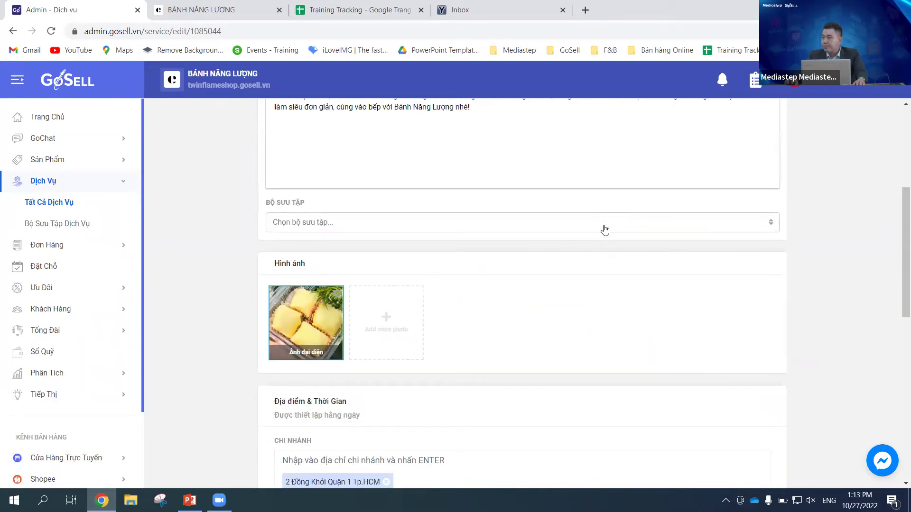
Step: Assign the Crepe class to the WORKSHOP HỌC LÀM BÁNH NGỌT CƠ BẢN TẠI NHÀ collection
left_click(489, 228)
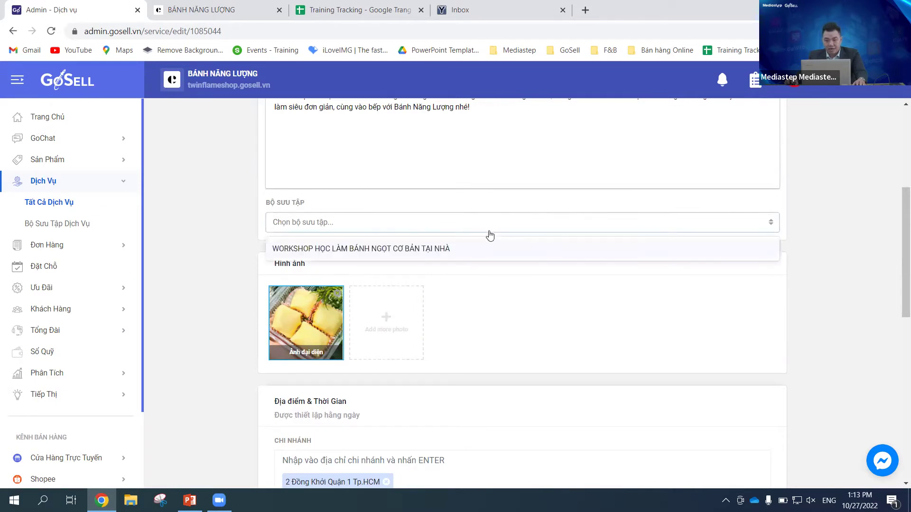
left_click(448, 252)
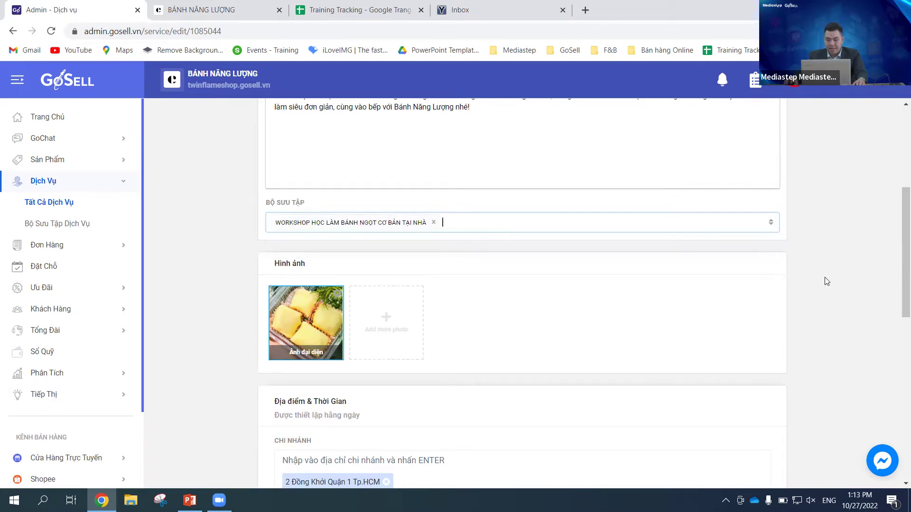
scroll(641, 303, "down", 1)
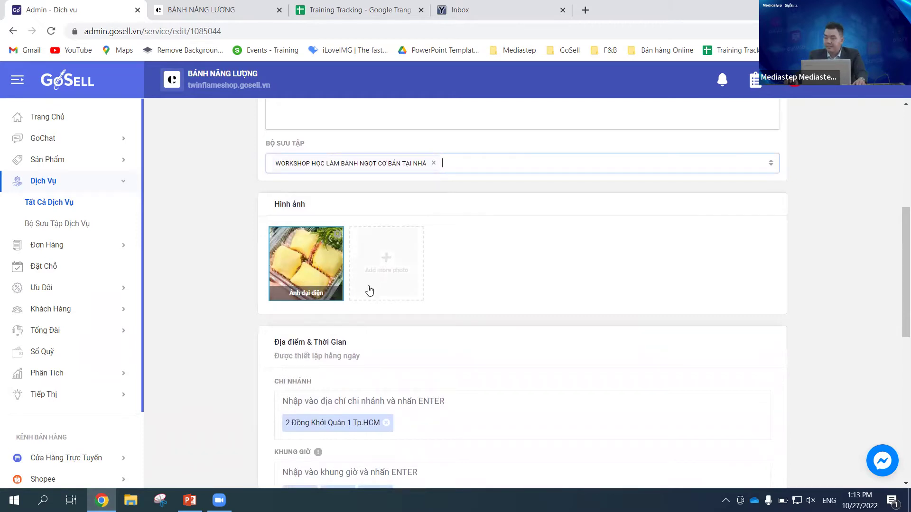
scroll(533, 332, "down", 1)
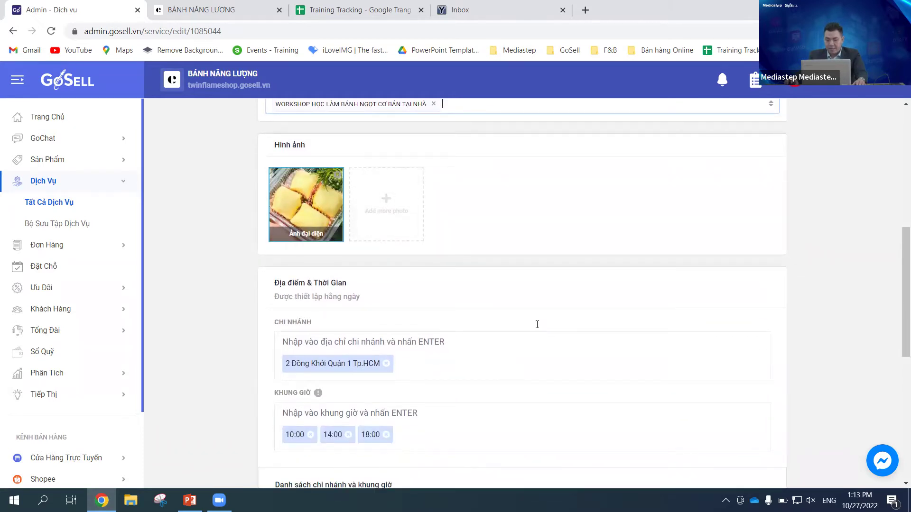
scroll(543, 263, "down", 2)
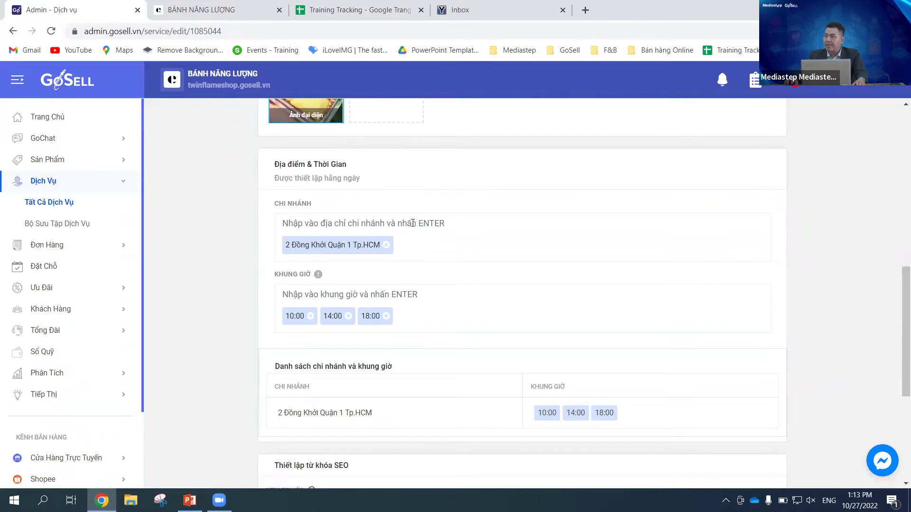
left_click(410, 225)
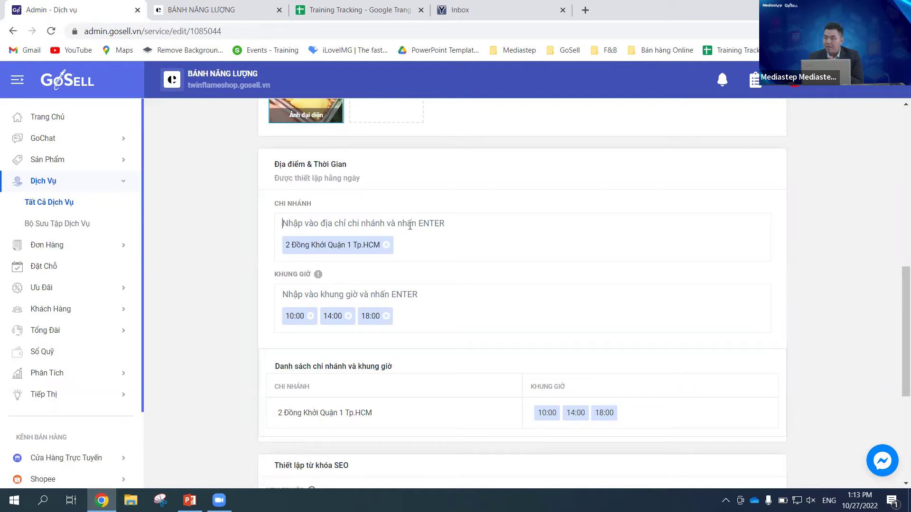
left_click(410, 226)
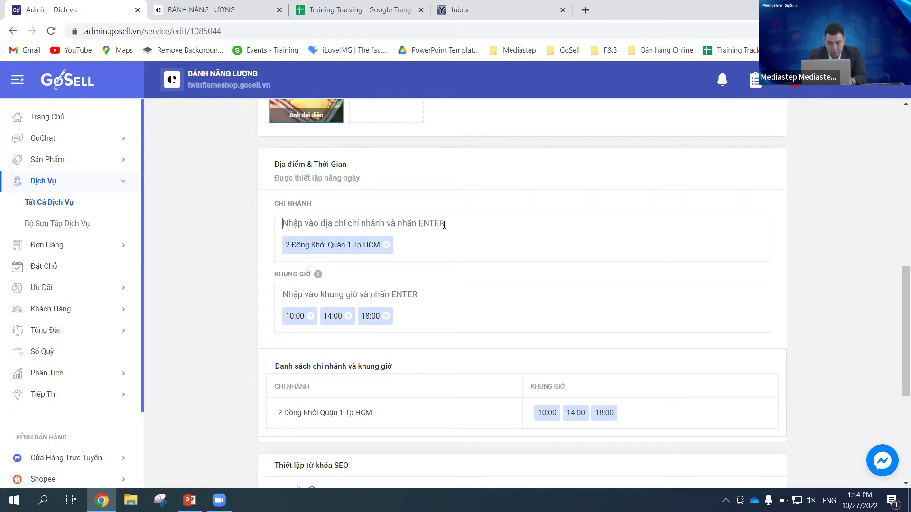
Step: Add the branch '100 CMT8 Quận Tân Bình Tp. HCM', correcting the typed address first
type("100")
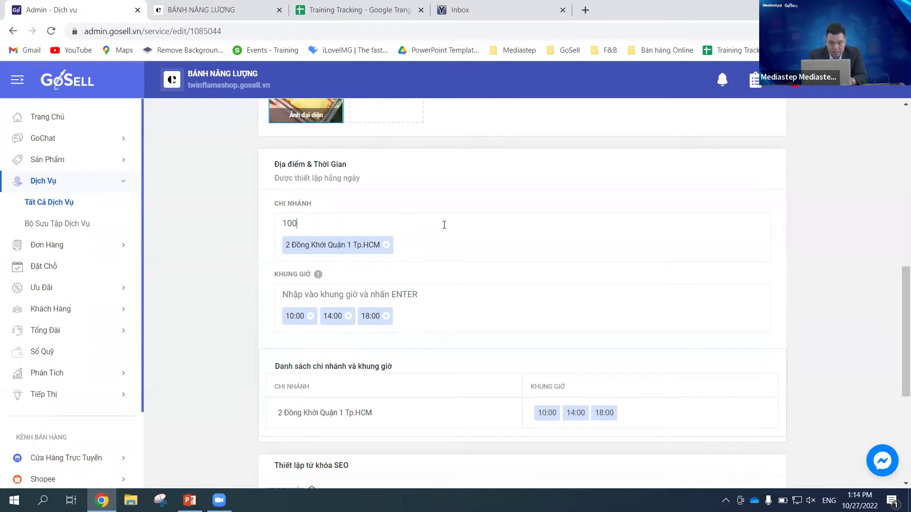
type(" CMT8")
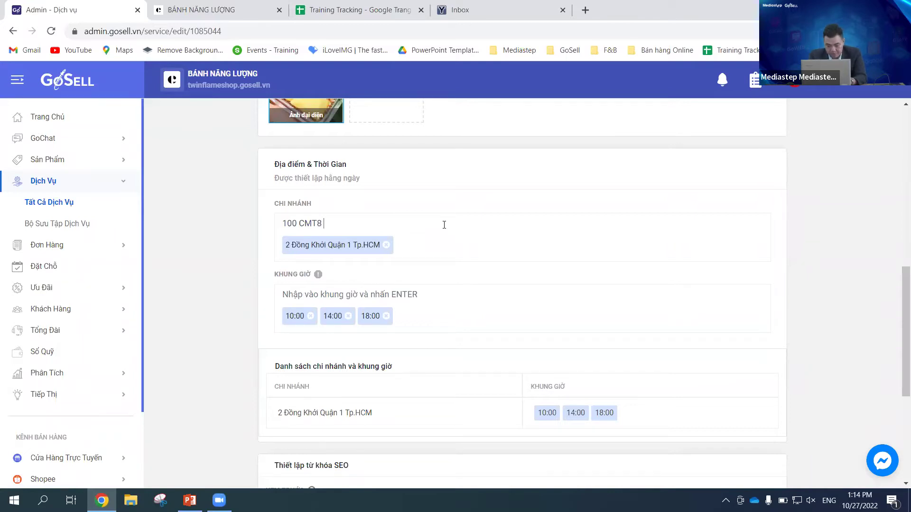
type(" Quận Tân")
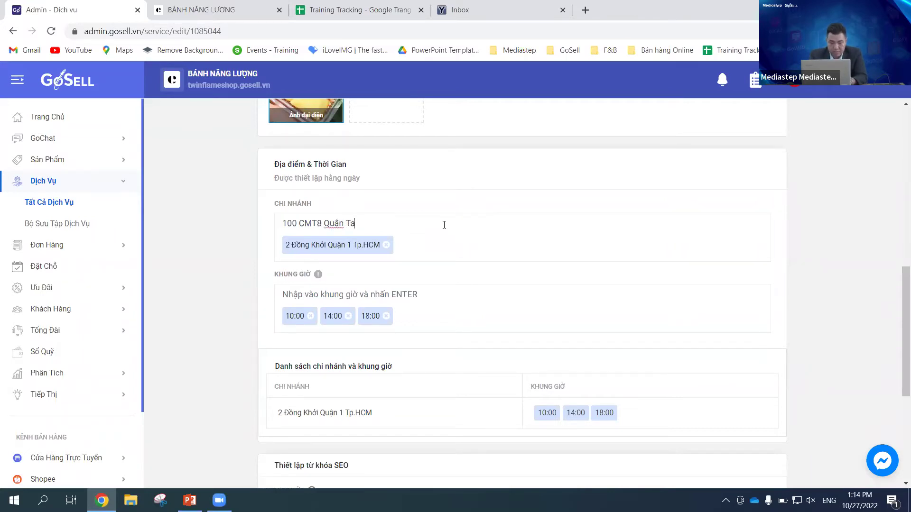
type(" Bình t")
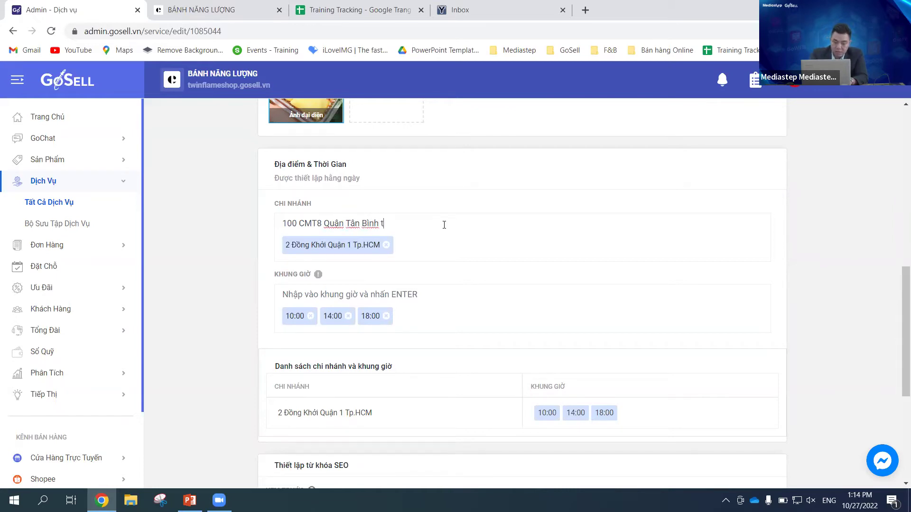
type("TpHCM")
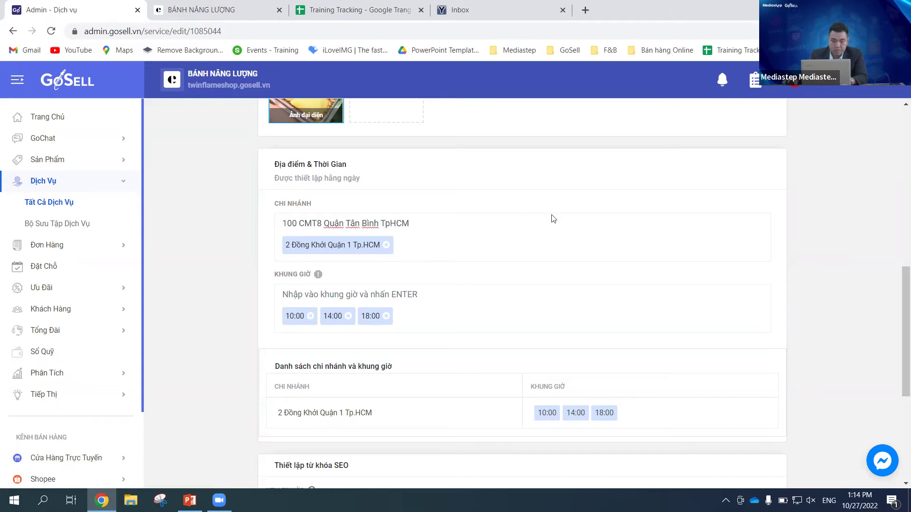
left_click(391, 222)
type(".")
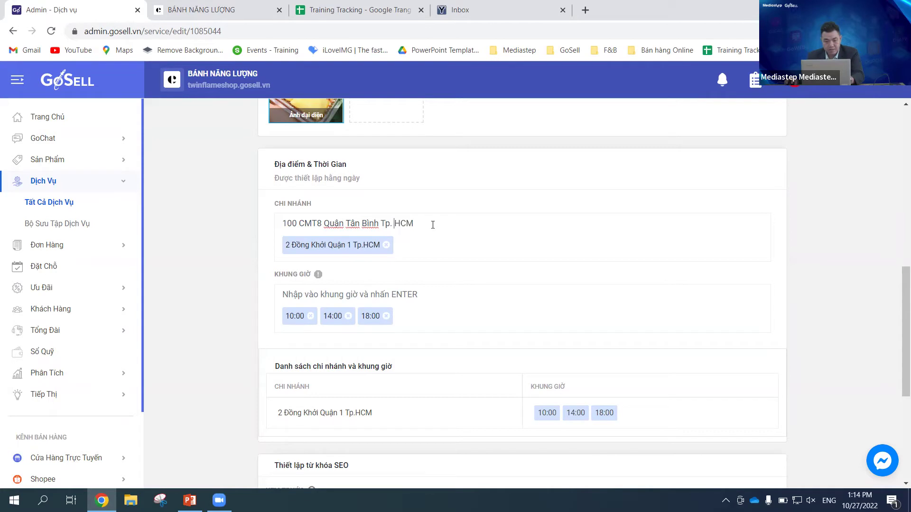
key("Return")
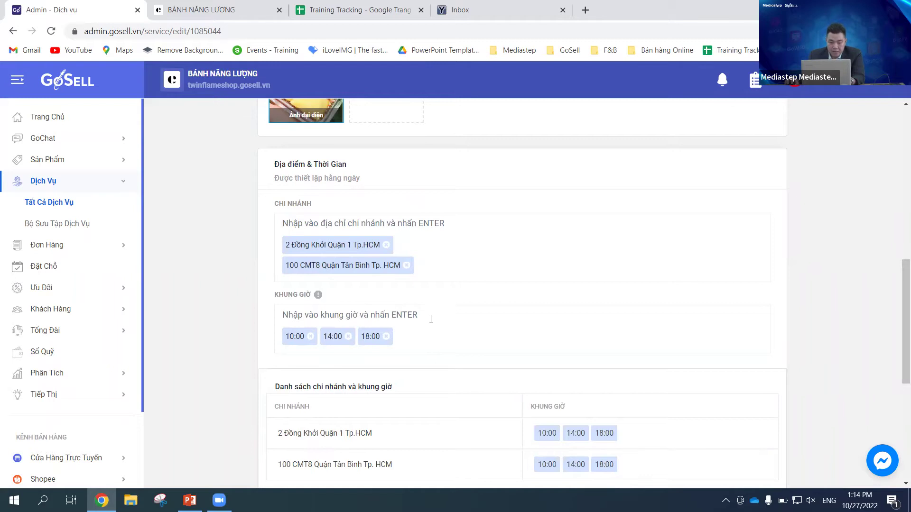
mouse_move(319, 296)
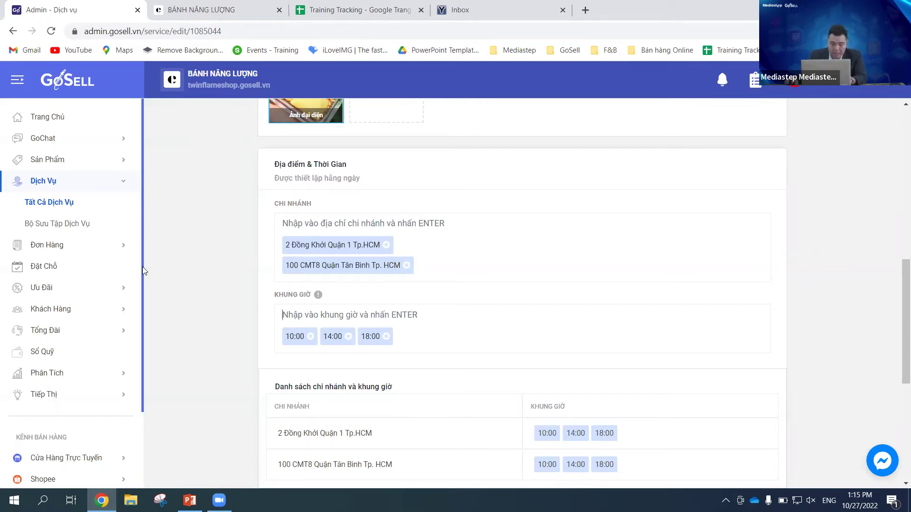
Step: Replace the 18:00 time slot with 17:00 and 19:00, keeping 10:00 and 14:00
left_click(386, 336)
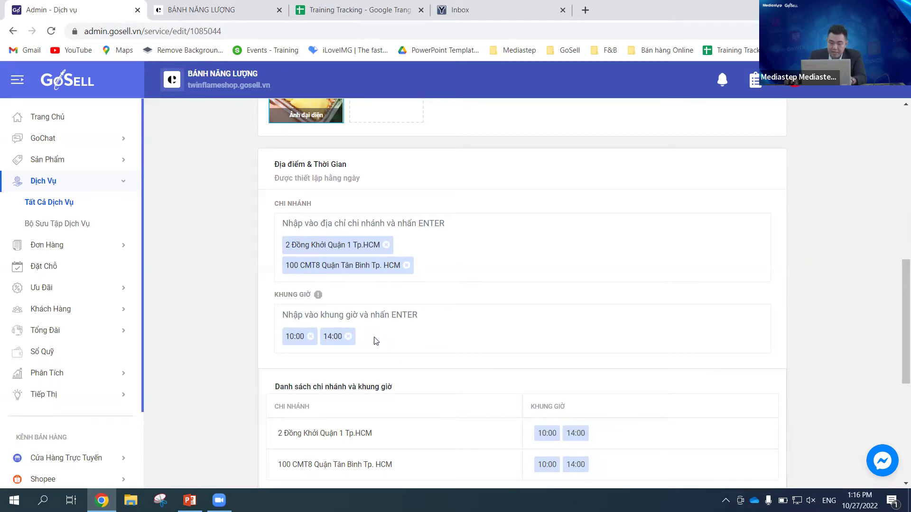
left_click(372, 320)
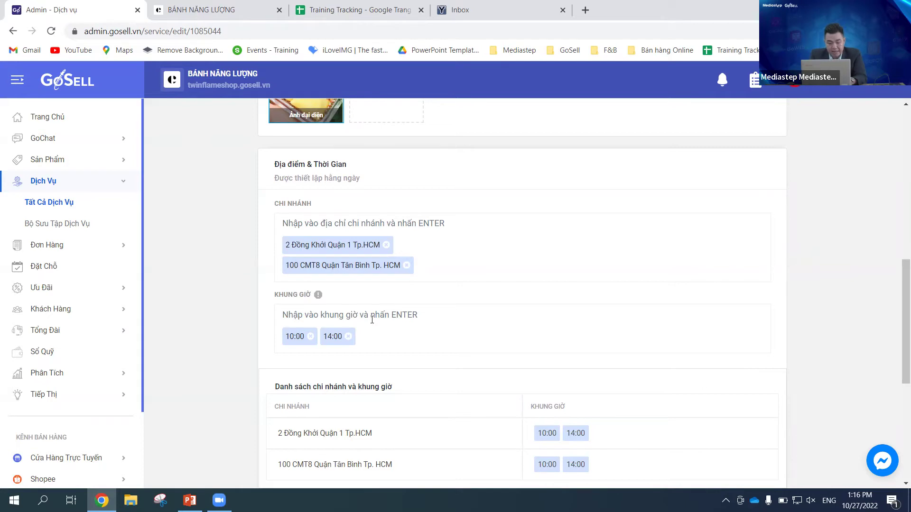
type("17:")
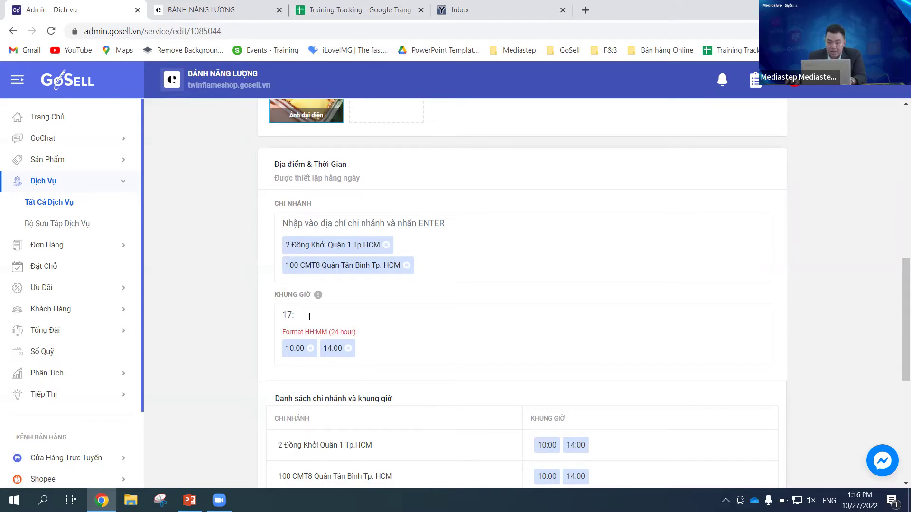
type("00")
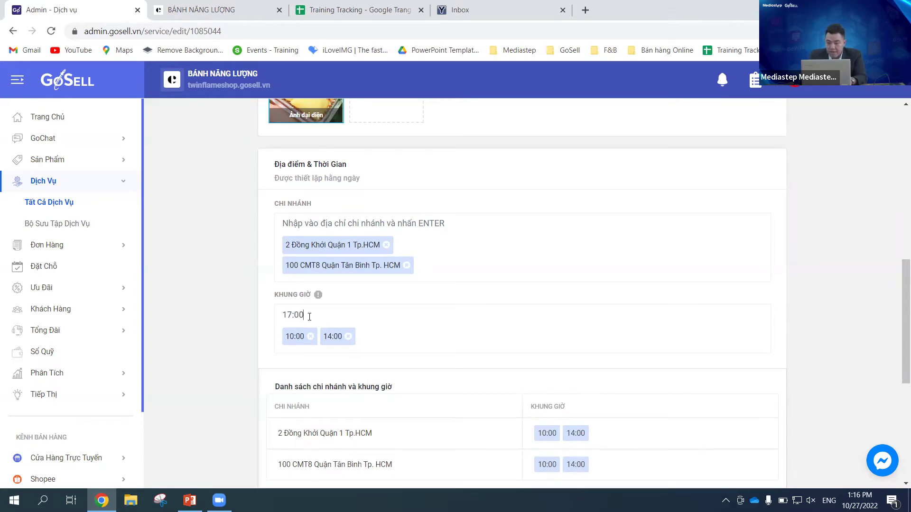
key("Return")
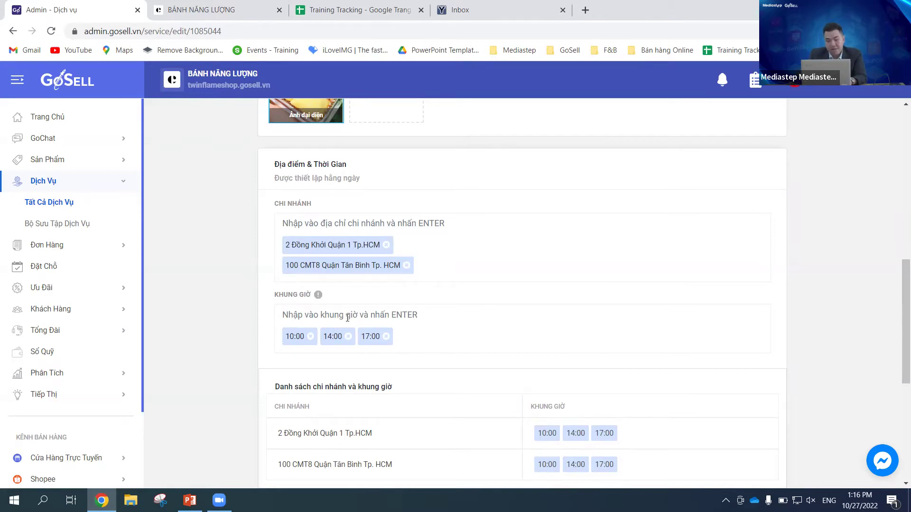
type("1")
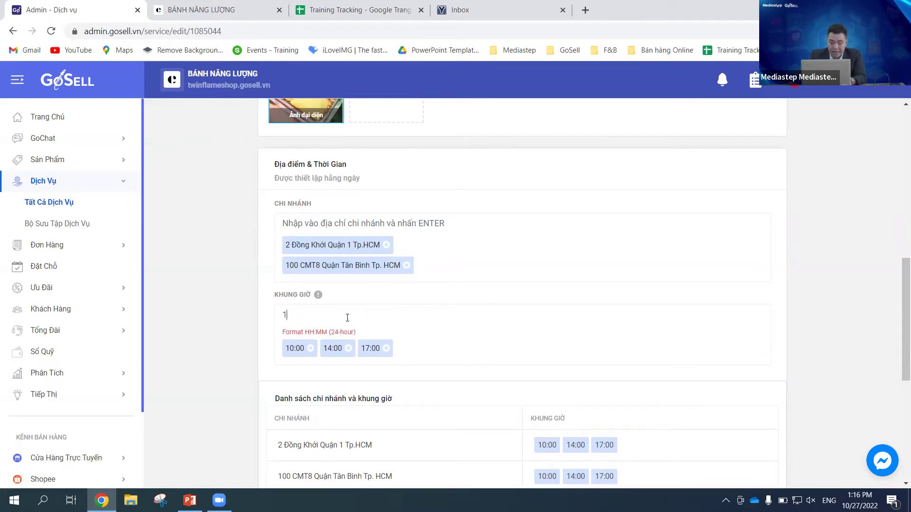
type("9:00")
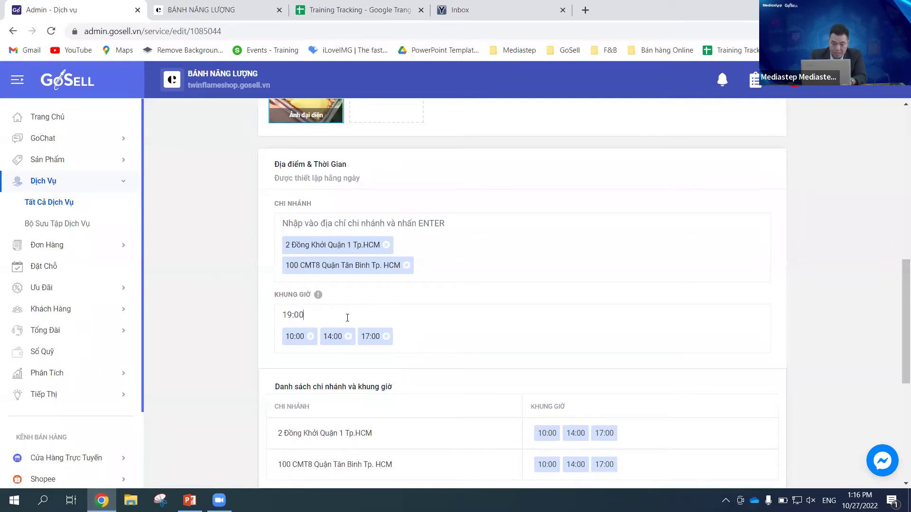
key("Return")
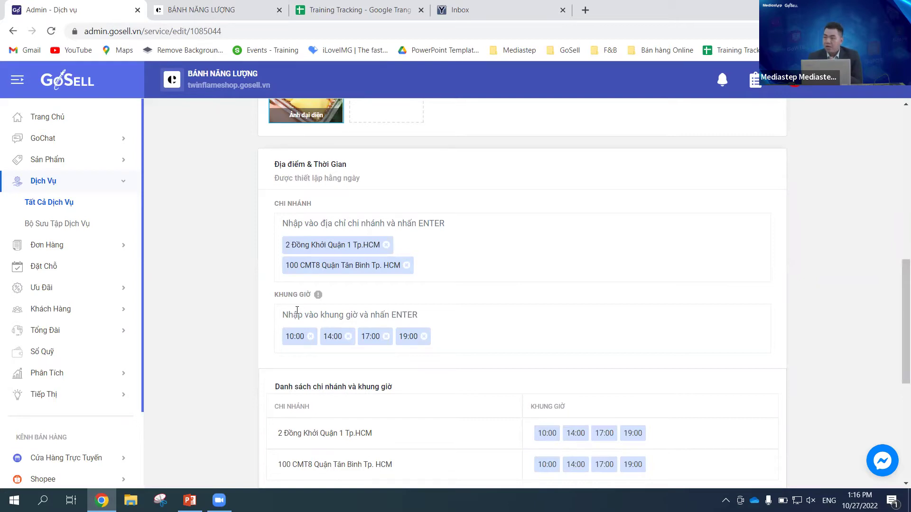
left_click(297, 310)
left_click(297, 310)
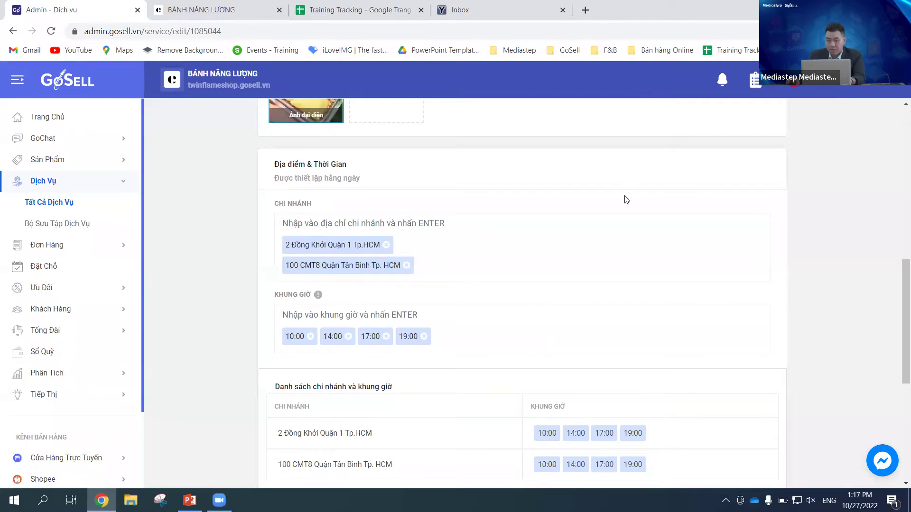
scroll(766, 299, "down", 2)
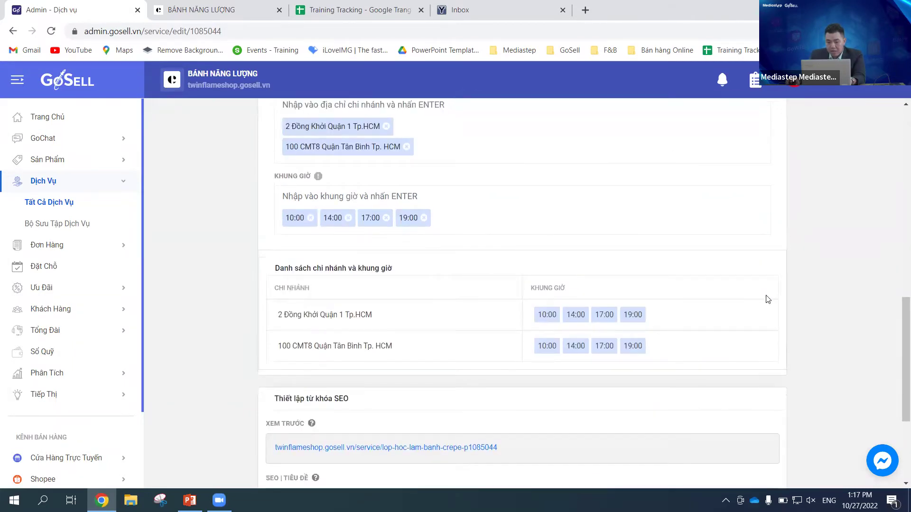
scroll(769, 298, "up", 1)
scroll(768, 299, "up", 1)
scroll(824, 280, "down", 1)
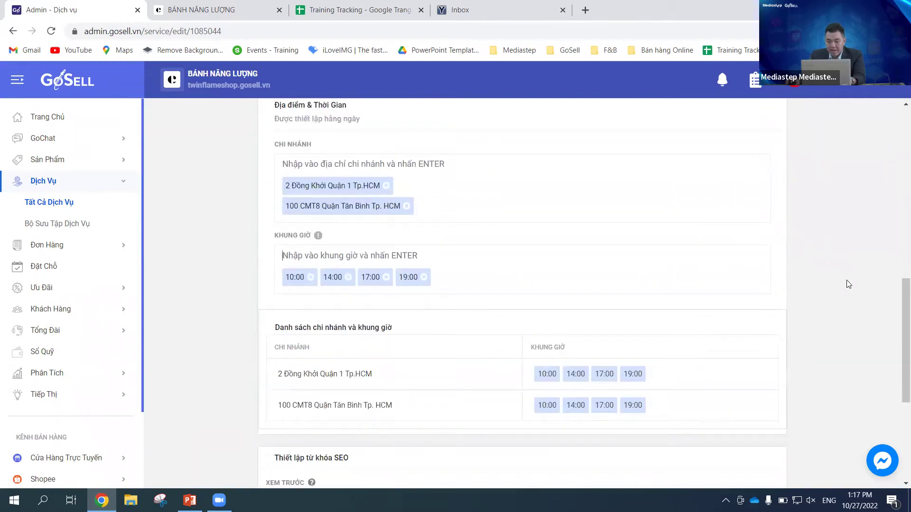
scroll(282, 266, "down", 1)
left_click_drag(274, 268, 392, 268)
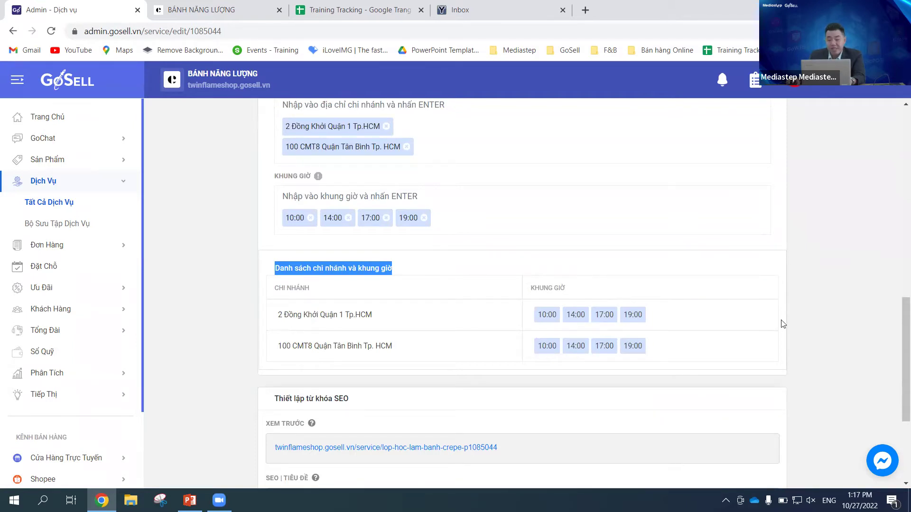
left_click(847, 300)
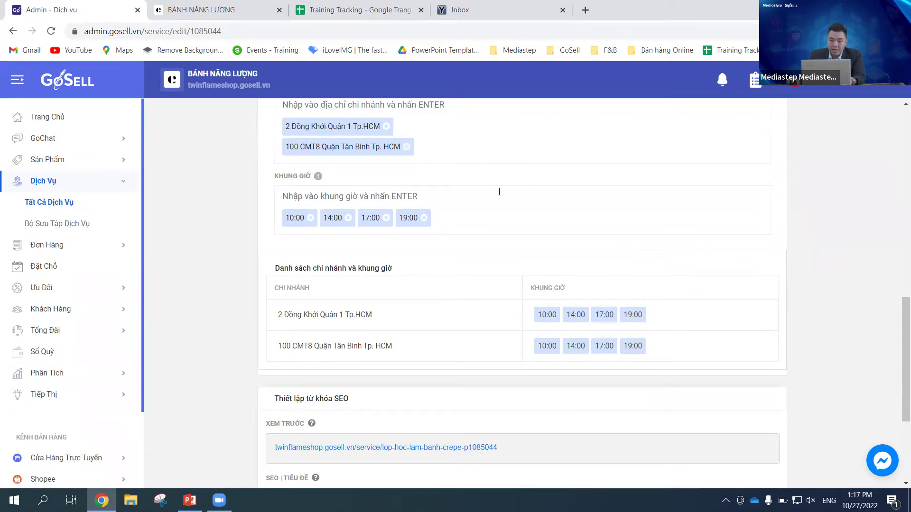
scroll(499, 192, "up", 1)
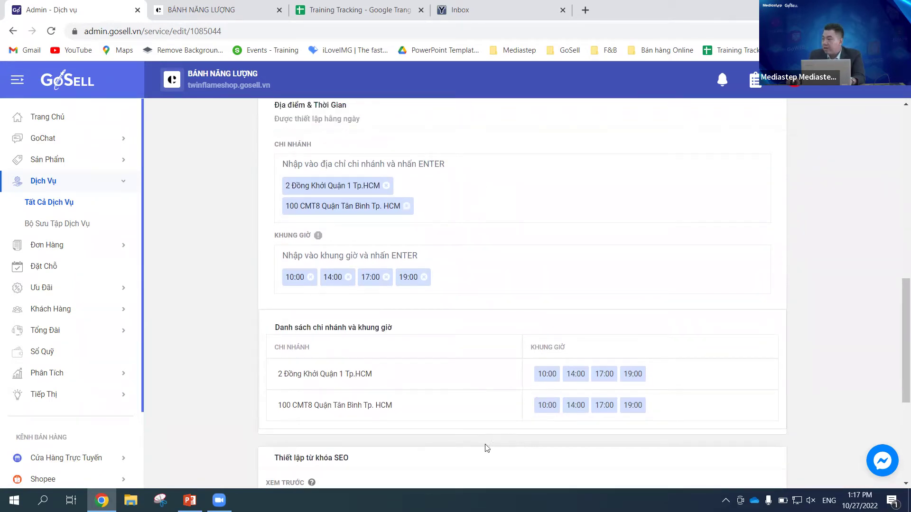
scroll(485, 448, "down", 2)
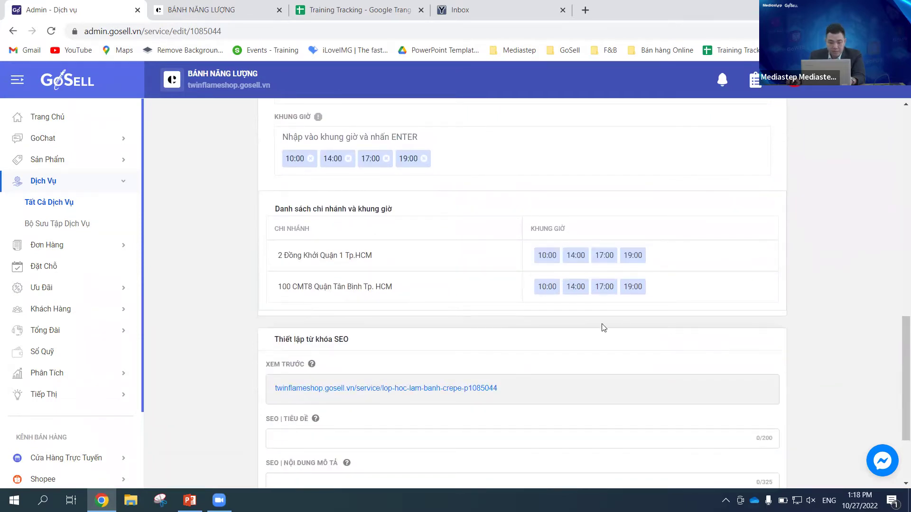
scroll(782, 287, "down", 2)
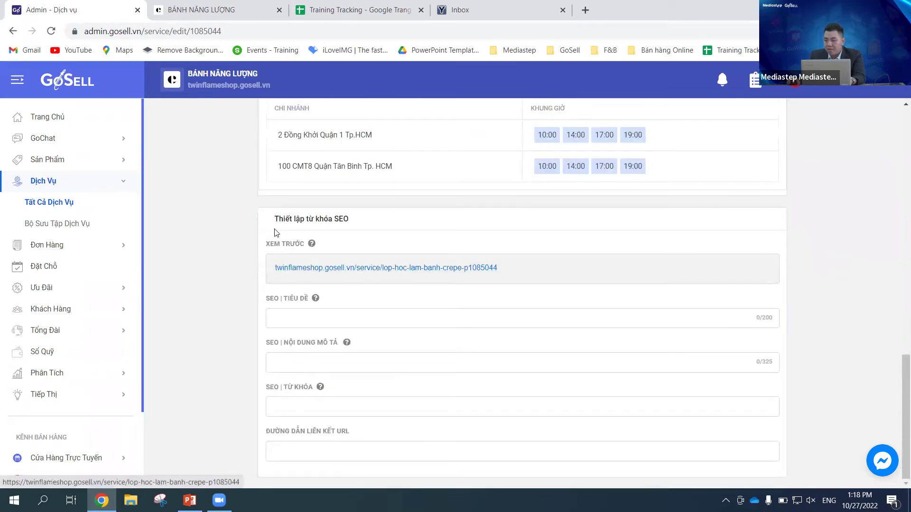
scroll(729, 275, "up", 2)
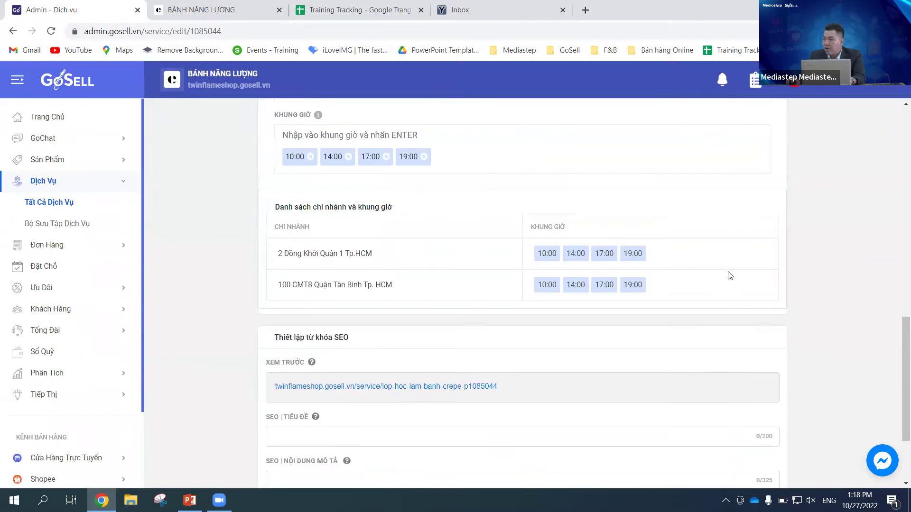
scroll(735, 274, "up", 3)
scroll(778, 282, "down", 4)
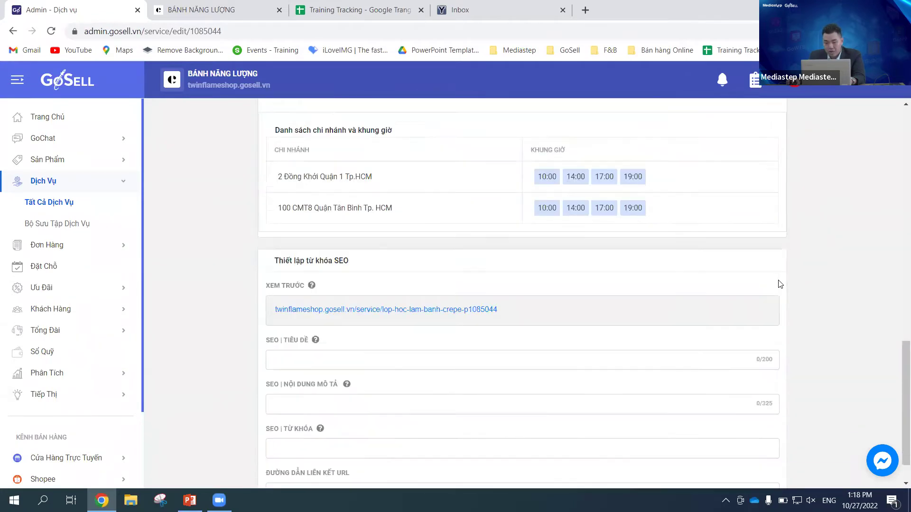
scroll(780, 284, "down", 1)
scroll(779, 283, "up", 5)
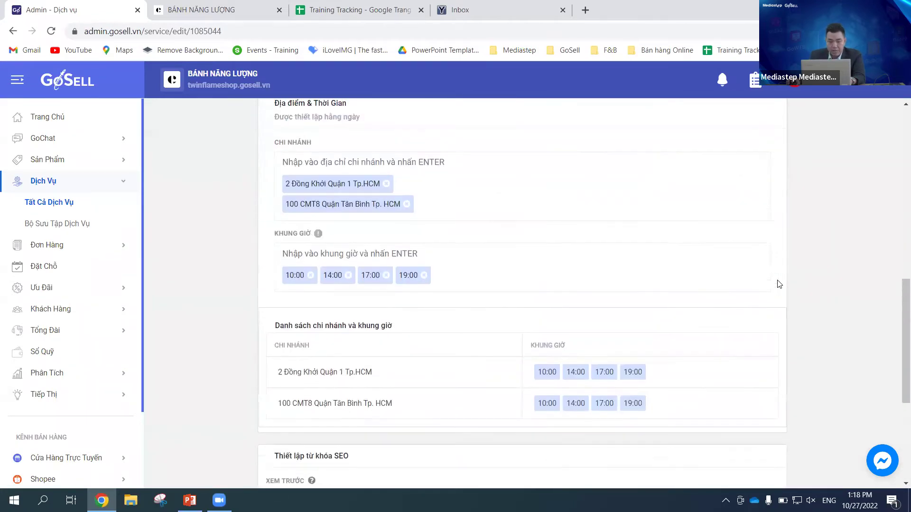
scroll(778, 283, "down", 4)
scroll(778, 284, "up", 6)
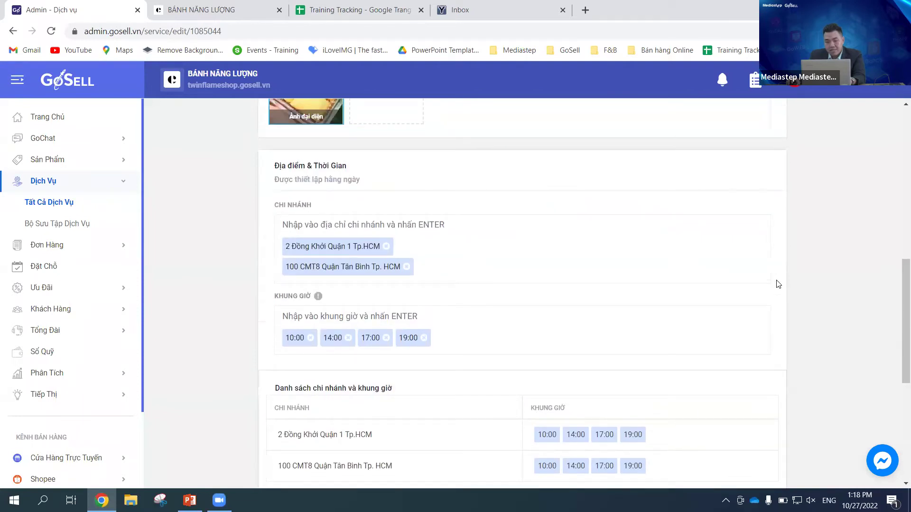
scroll(778, 284, "down", 1)
scroll(775, 284, "up", 3)
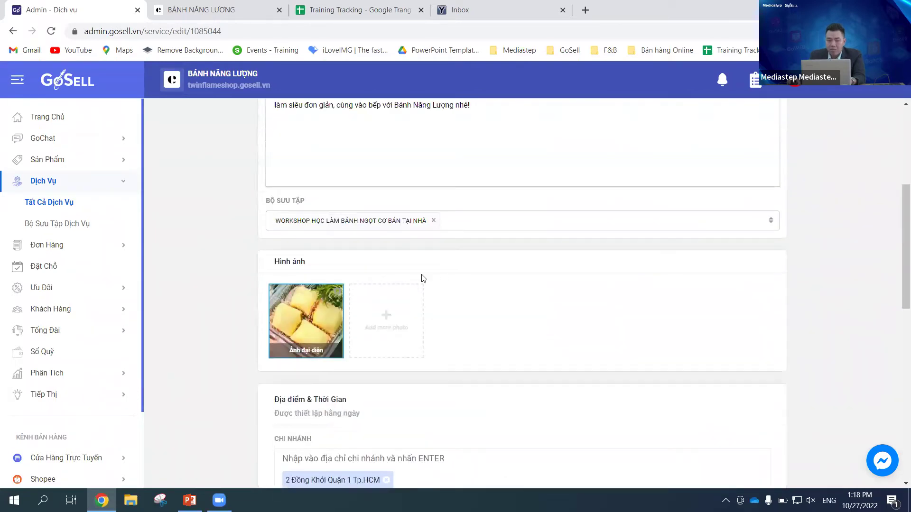
scroll(386, 231, "up", 2)
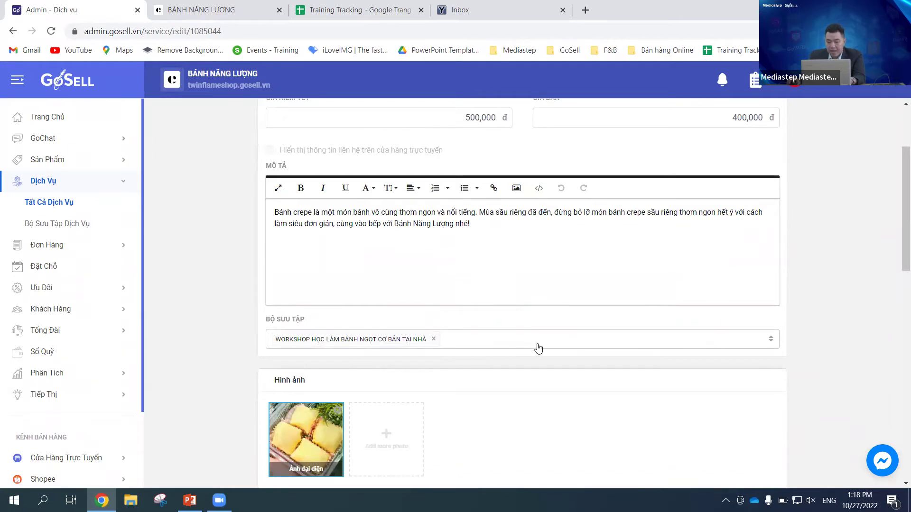
scroll(788, 341, "up", 2)
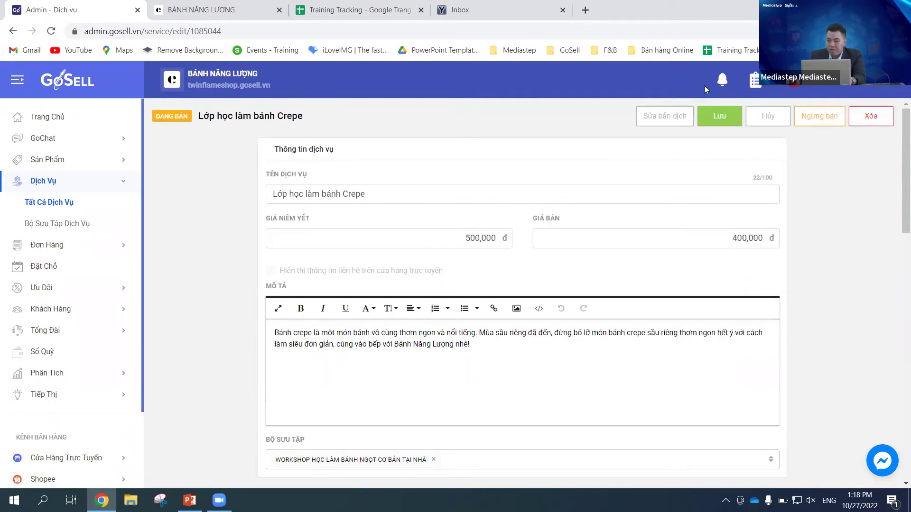
Step: Save the Lớp học làm bánh Crepe changes, dismiss the success notice, and leave for Tất Cả Dịch Vụ
left_click(719, 122)
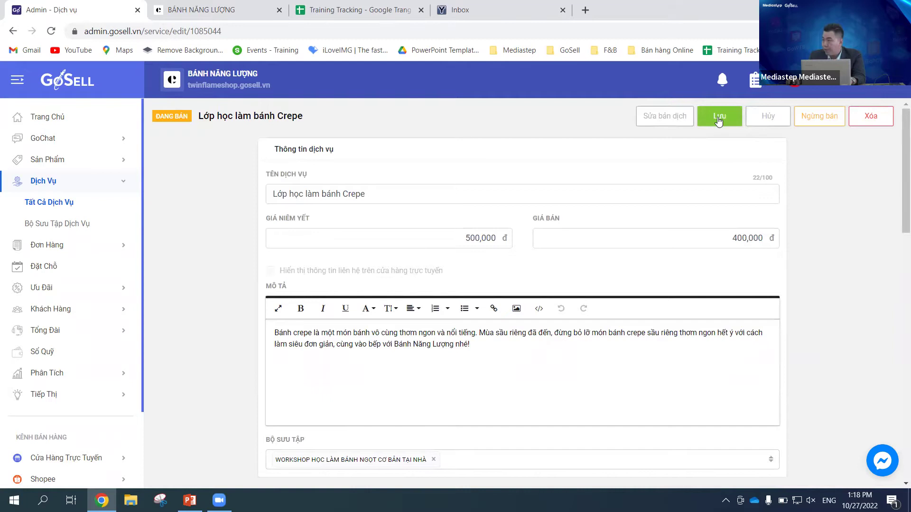
left_click(719, 122)
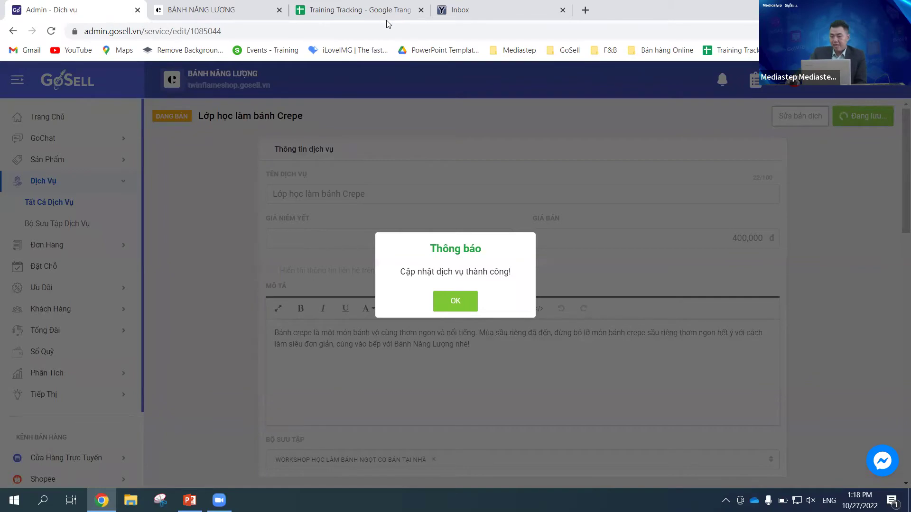
left_click(455, 302)
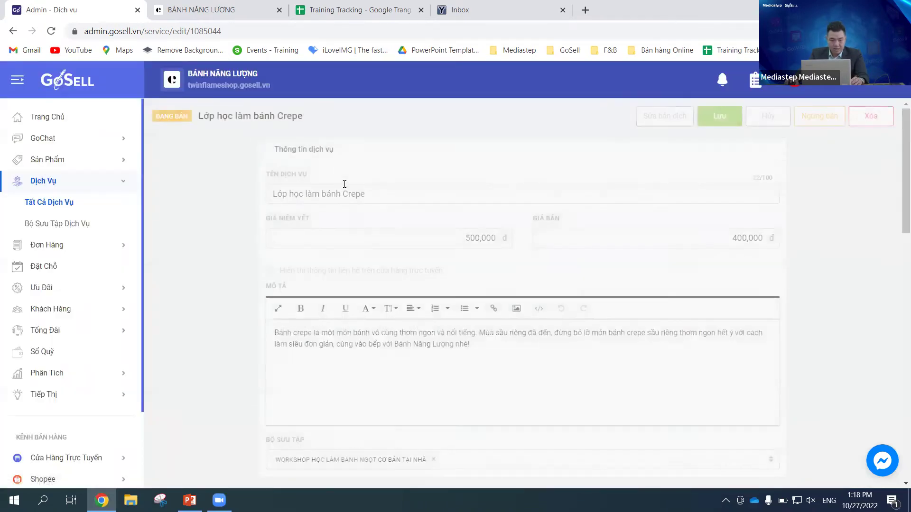
left_click(70, 204)
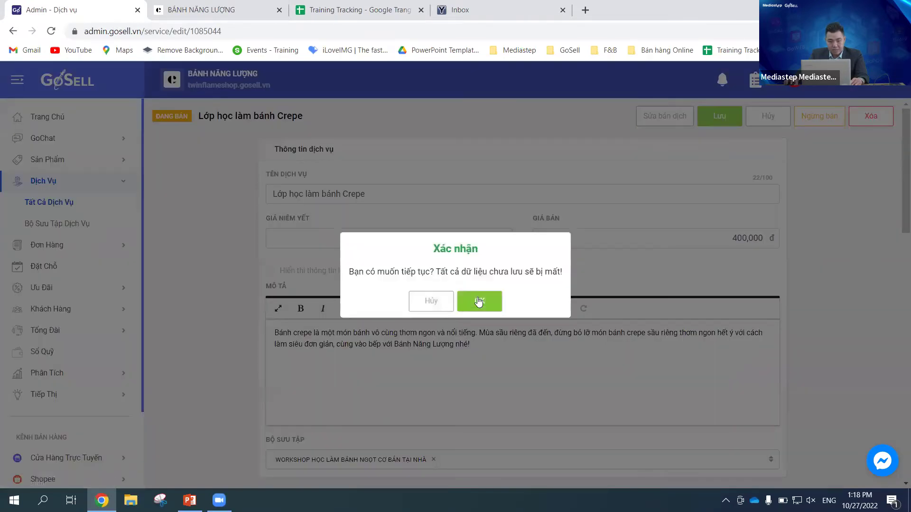
left_click(479, 301)
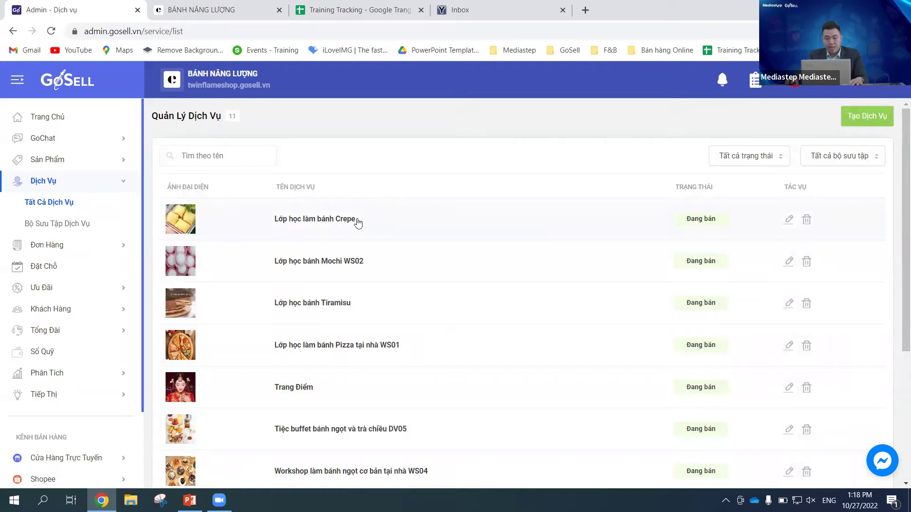
Step: Scroll through all eleven services, then switch to the BÁNH NĂNG LƯỢNG storefront
scroll(411, 232, "down", 1)
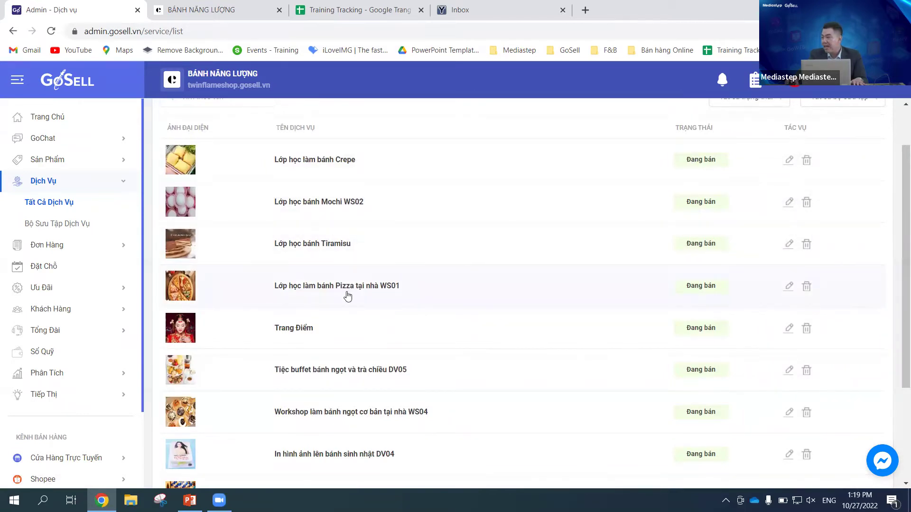
scroll(416, 300, "up", 2)
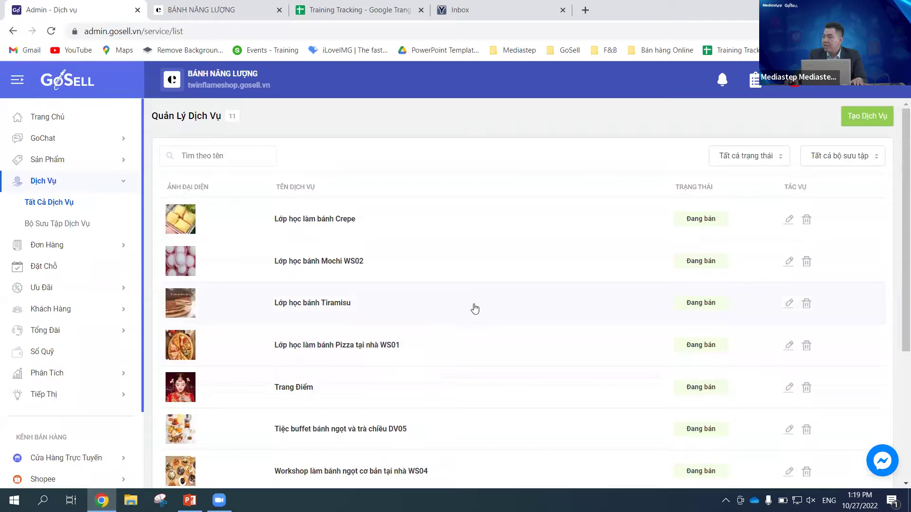
scroll(474, 299, "down", 1)
scroll(484, 292, "up", 1)
scroll(412, 329, "down", 4)
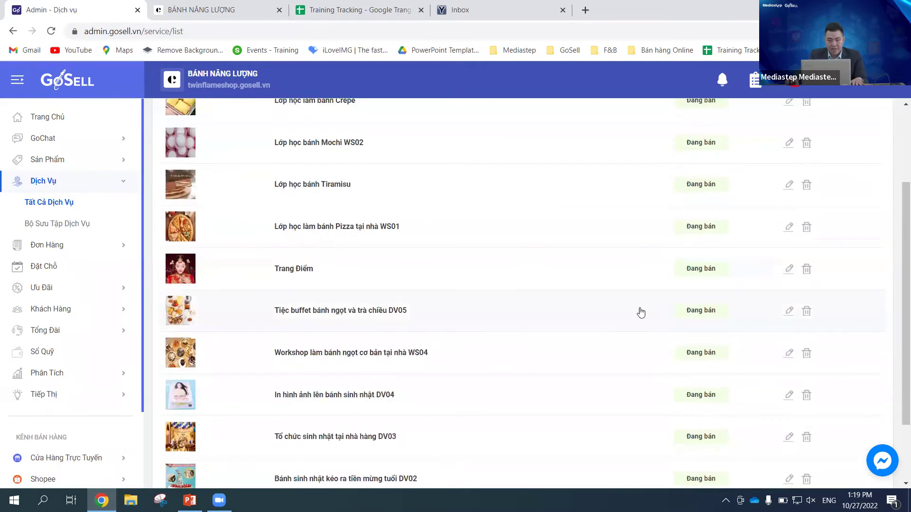
scroll(654, 307, "down", 1)
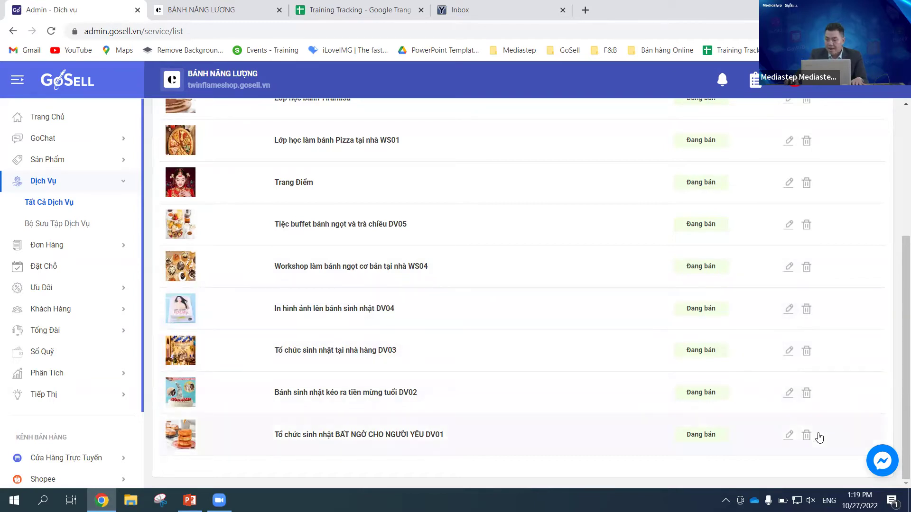
scroll(613, 347, "up", 3)
scroll(613, 347, "up", 2)
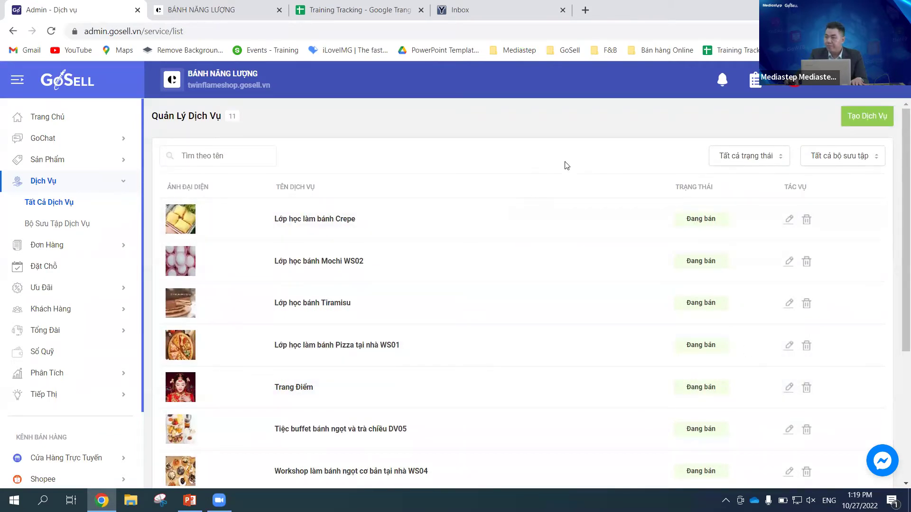
key("ctrl+Tab")
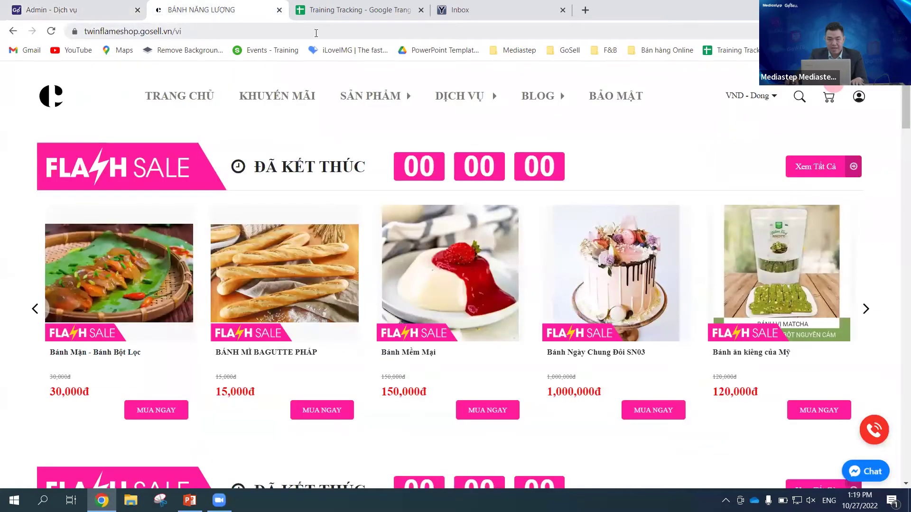
Step: Reload the storefront and open its service list showing the Crepe class at 400,000đ
left_click(316, 32)
key("Return")
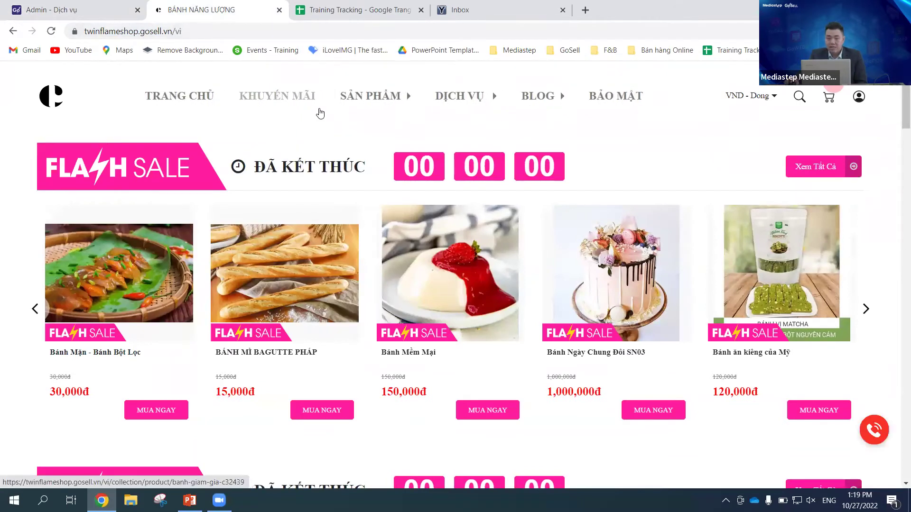
mouse_move(426, 100)
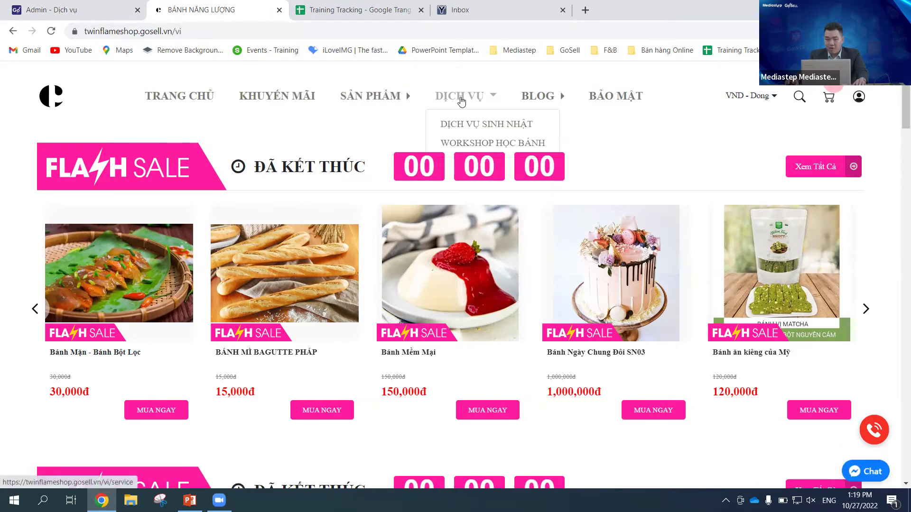
left_click(461, 101)
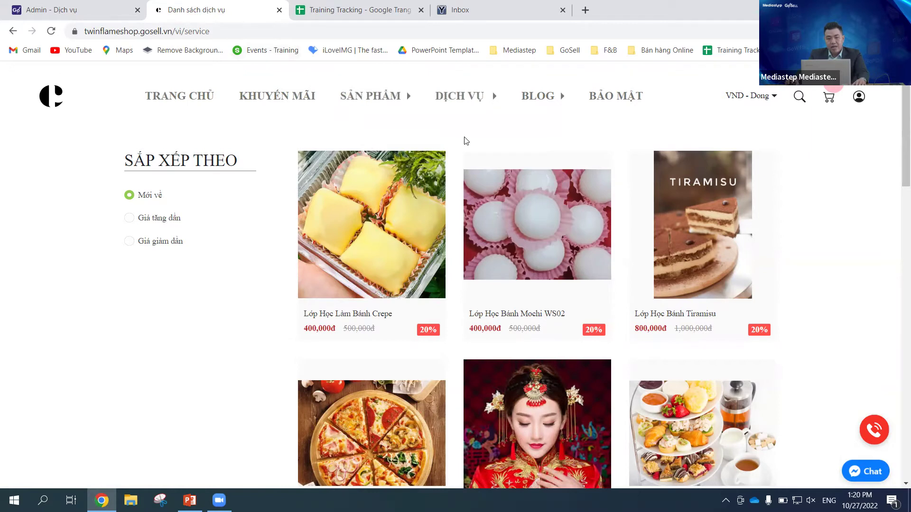
left_click(859, 96)
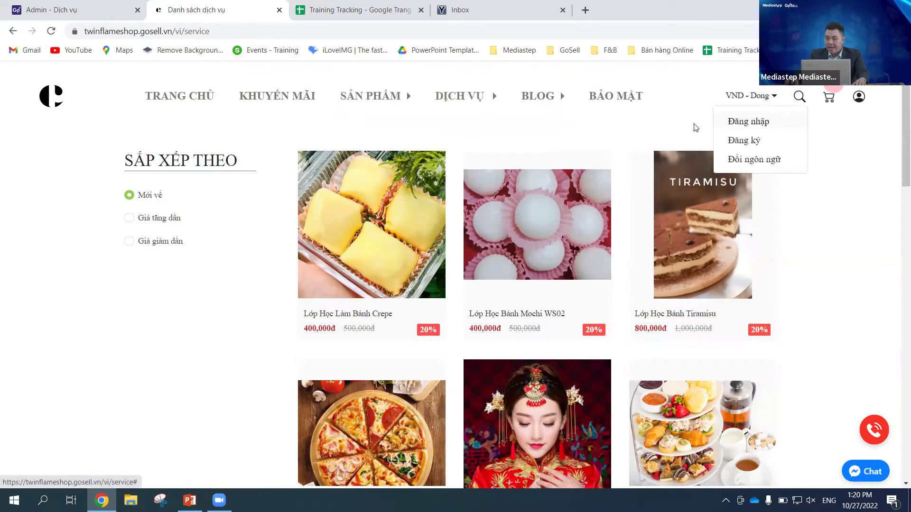
left_click(663, 128)
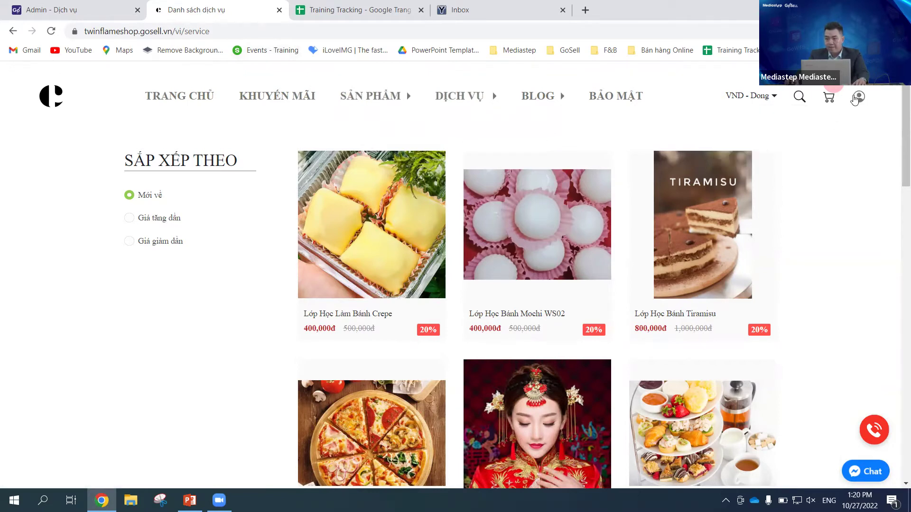
mouse_move(385, 280)
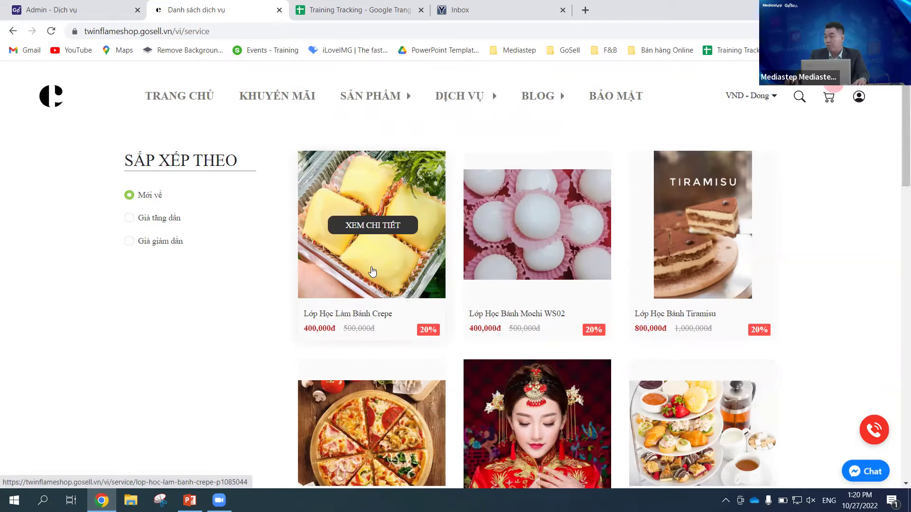
Step: Open the Lớp Học Làm Bánh Crepe class page and look over its details
left_click(366, 268)
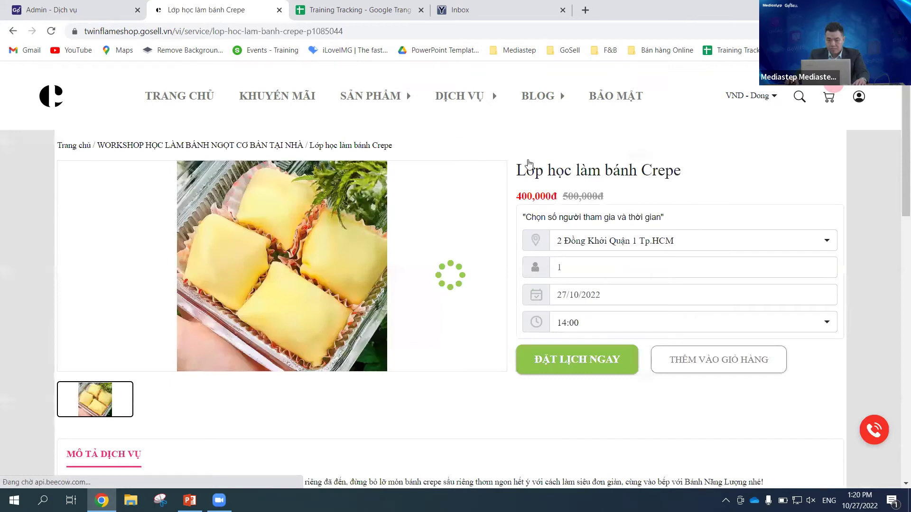
left_click_drag(898, 151, 898, 182)
scroll(898, 181, "up", 1)
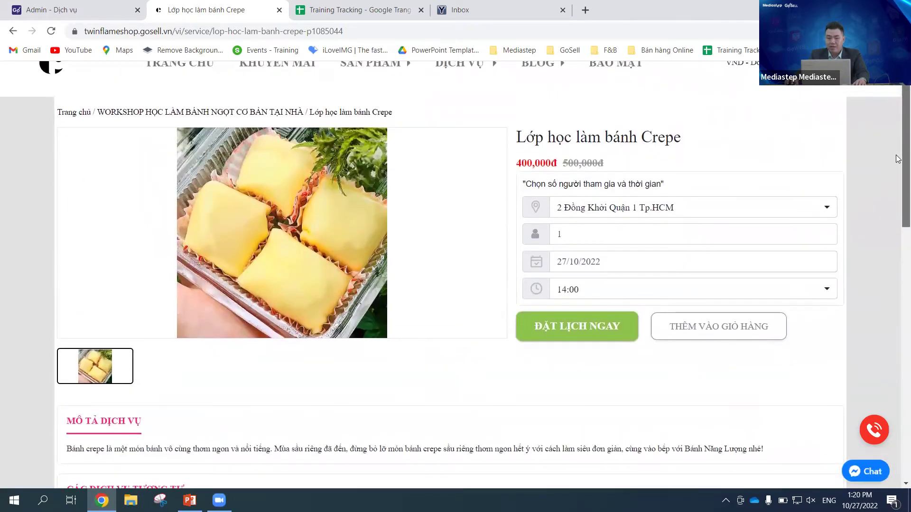
scroll(898, 182, "down", 2)
scroll(898, 182, "up", 3)
scroll(898, 170, "down", 1)
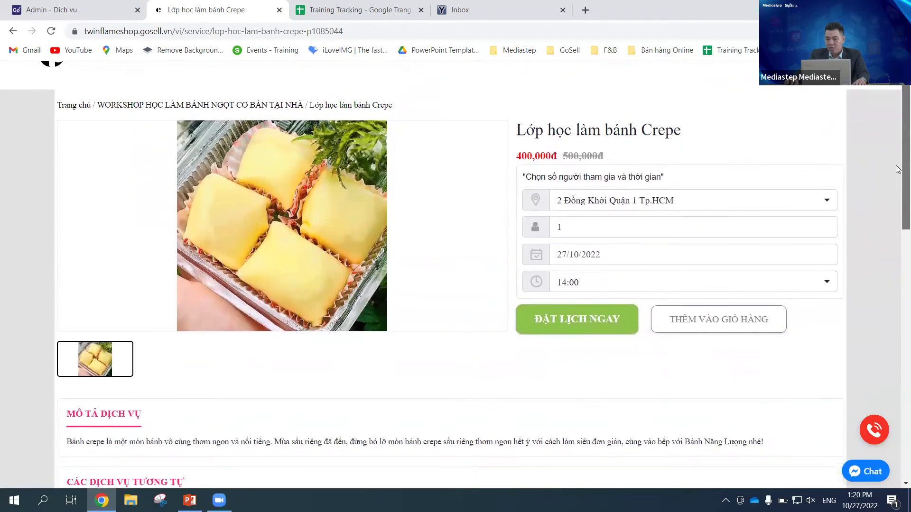
left_click_drag(898, 172, 898, 170)
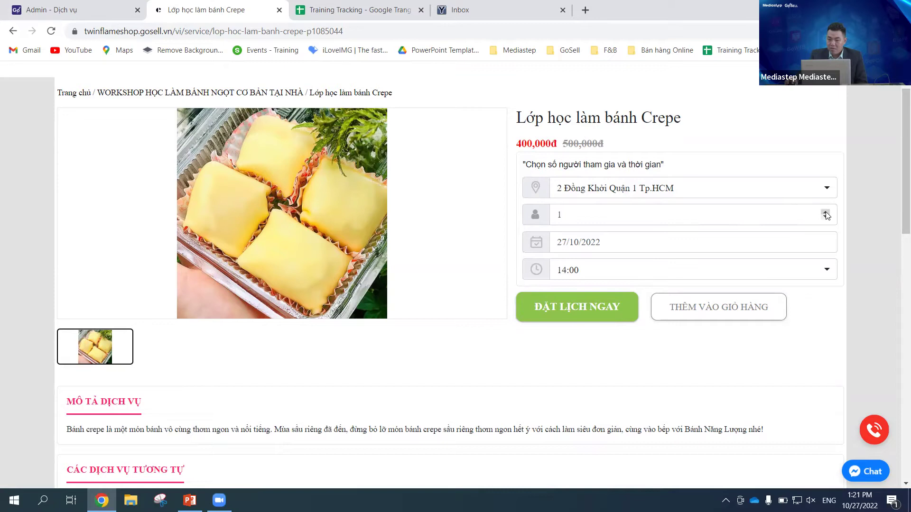
Step: Set the booking to 2 people at the 100 CMT8 Quận Tân Bình branch, then view the available times
left_click(825, 213)
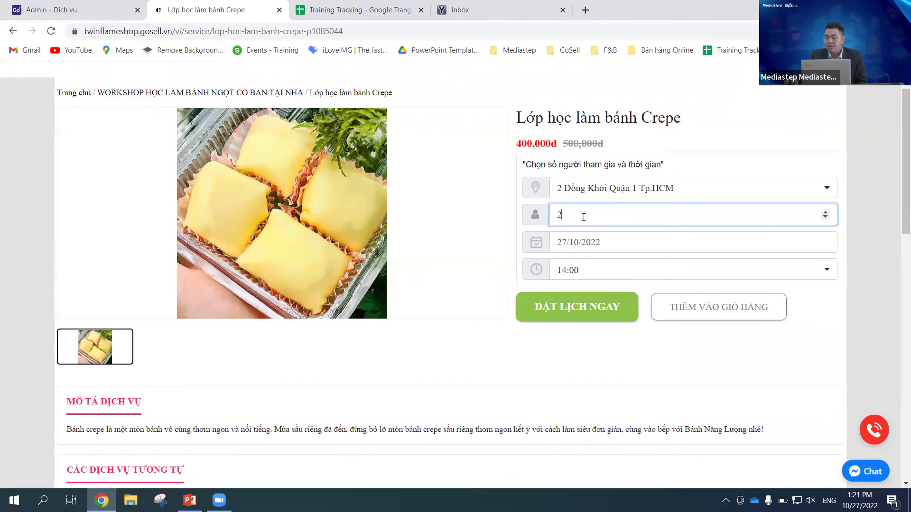
left_click(839, 136)
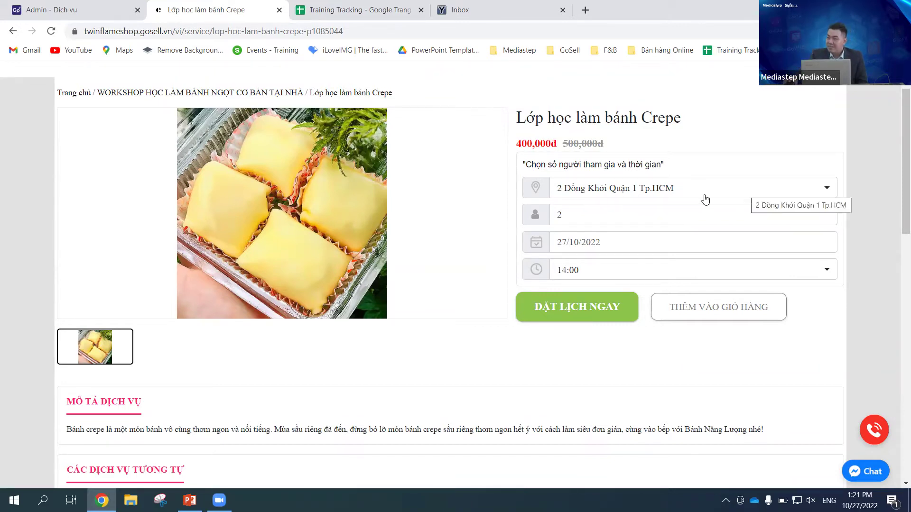
left_click(730, 191)
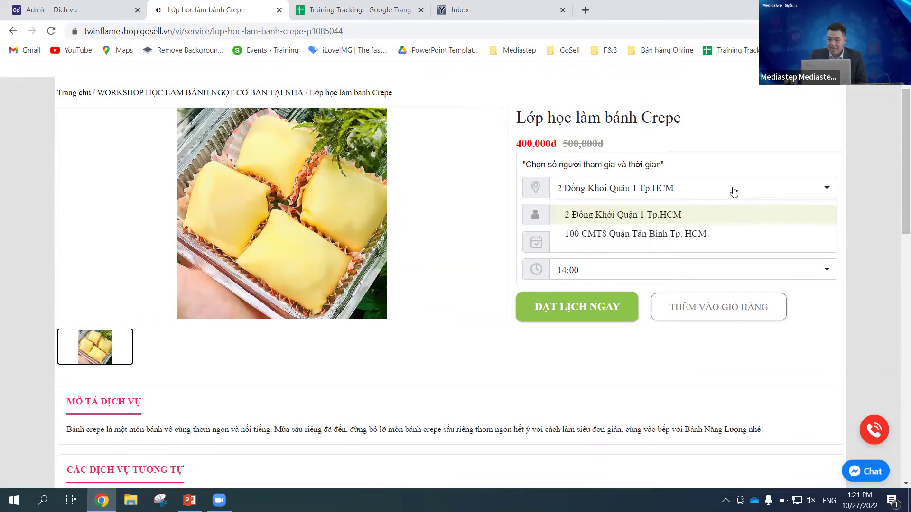
left_click(654, 234)
left_click(830, 152)
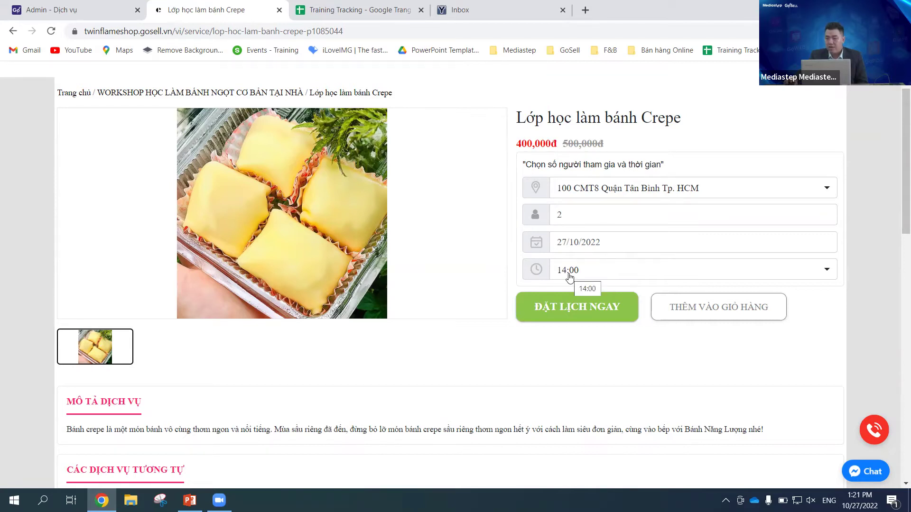
left_click(600, 273)
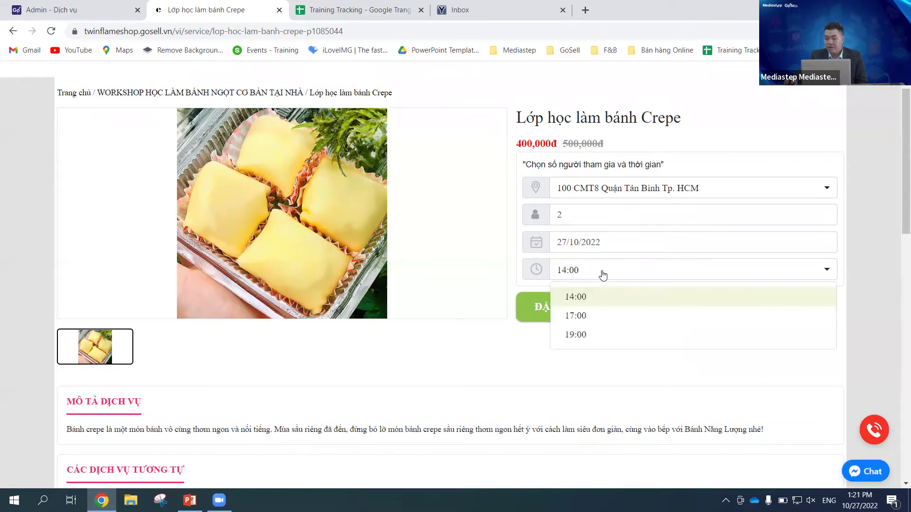
scroll(595, 309, "down", 1)
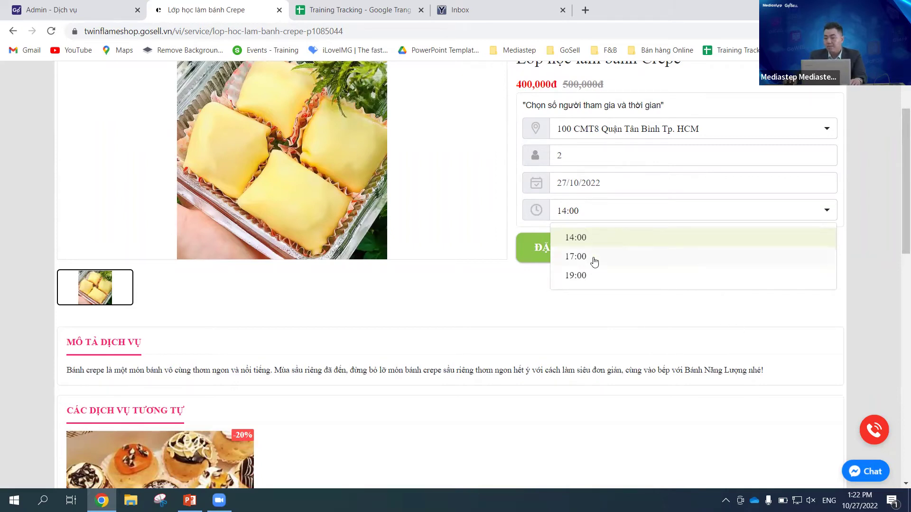
left_click(486, 216)
left_click(603, 185)
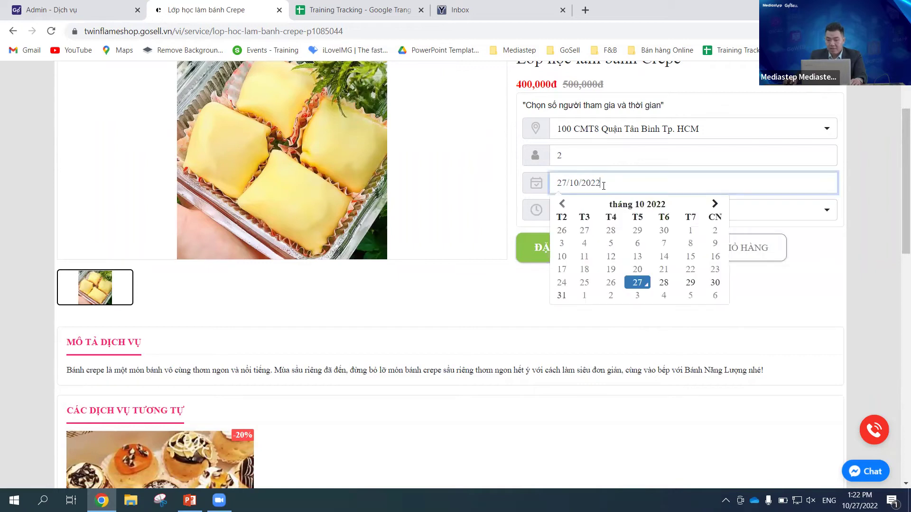
left_click(664, 284)
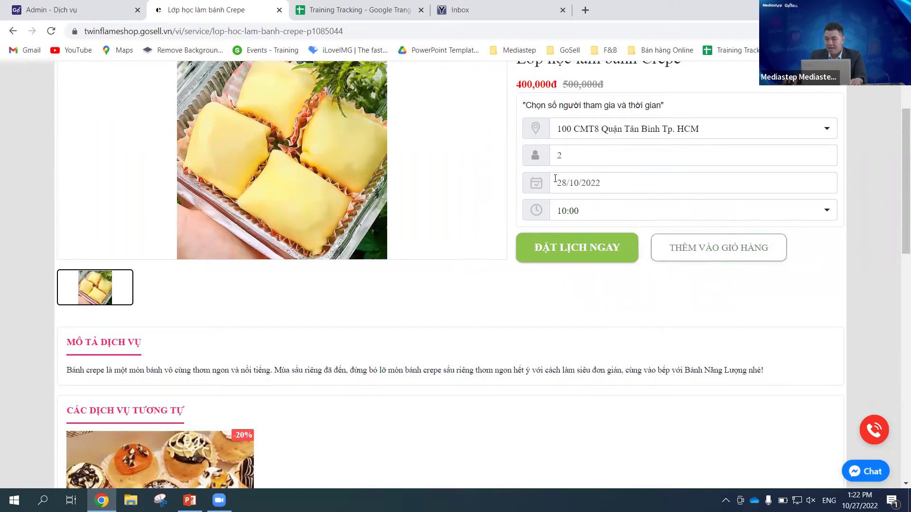
left_click(777, 215)
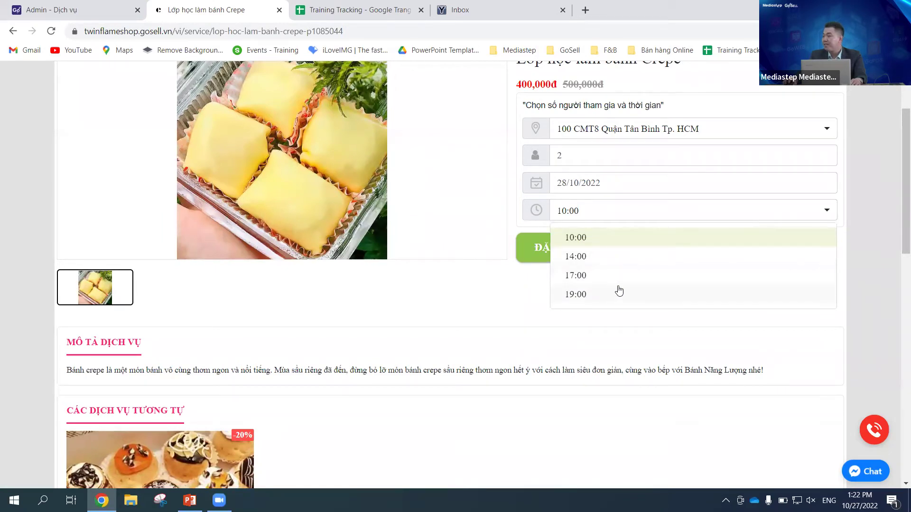
left_click(508, 210)
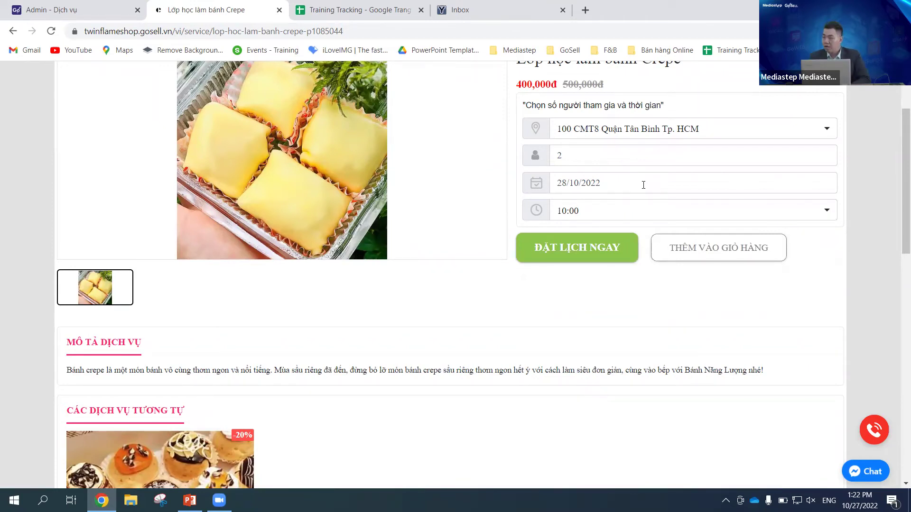
left_click(643, 185)
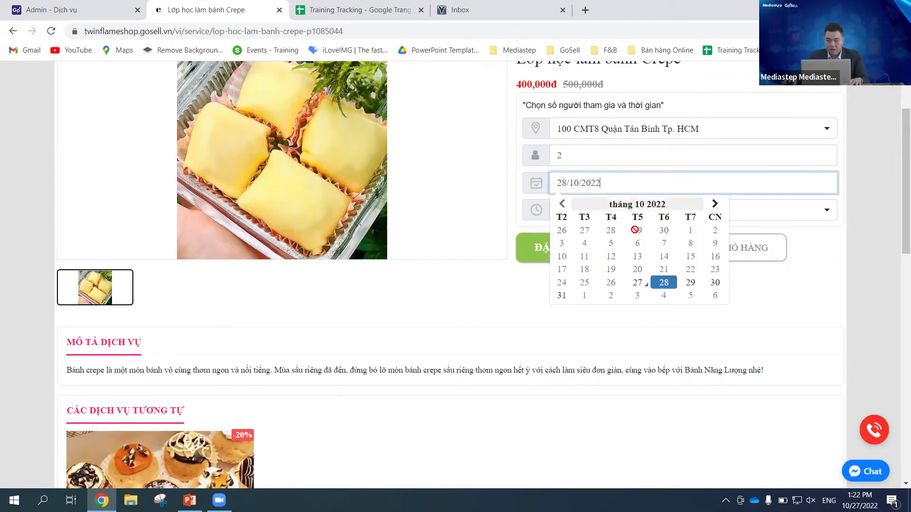
left_click(638, 284)
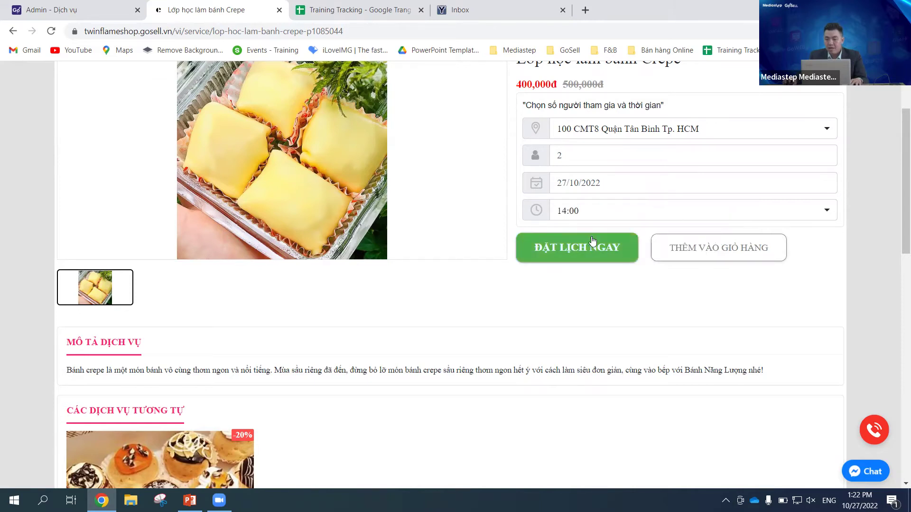
scroll(483, 242, "down", 3)
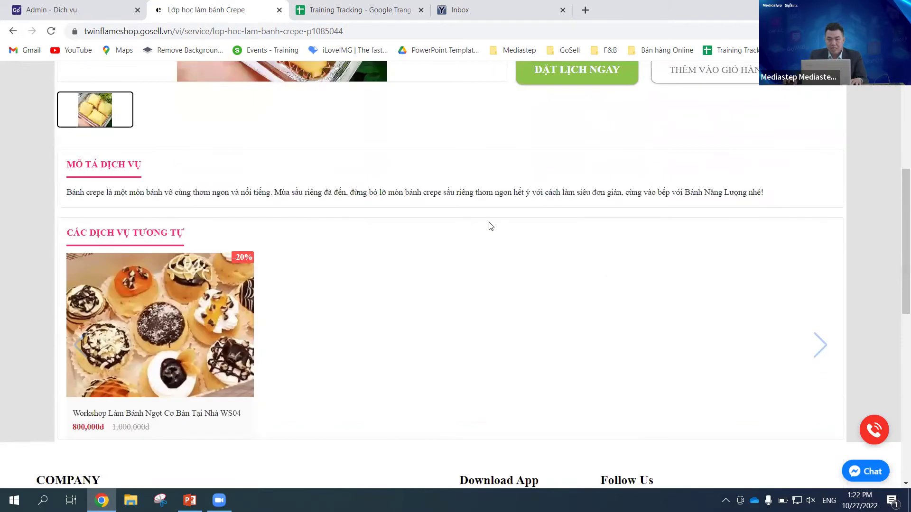
scroll(488, 240, "down", 3)
scroll(488, 233, "up", 4)
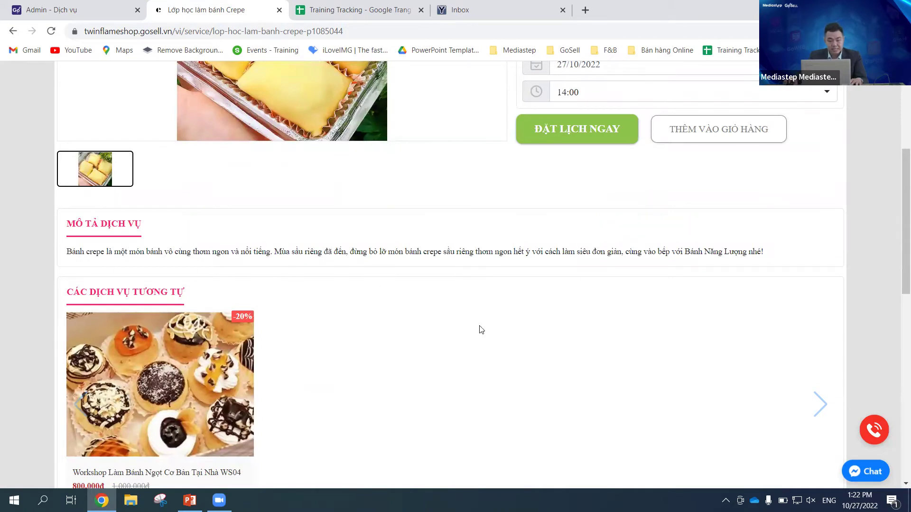
scroll(482, 330, "up", 3)
scroll(259, 230, "up", 1)
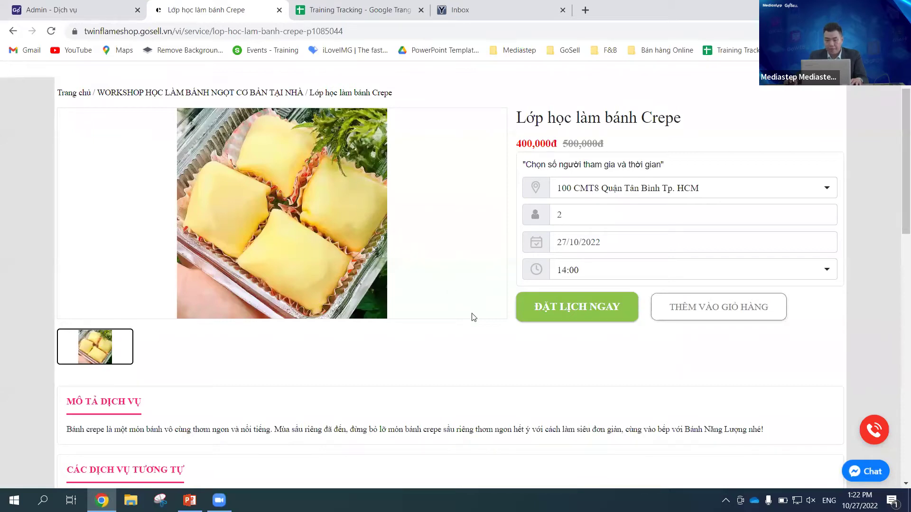
left_click(569, 312)
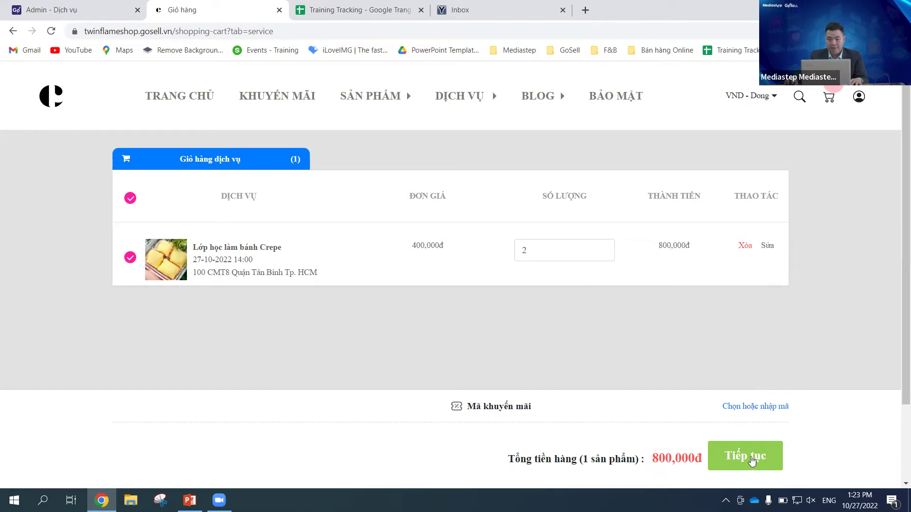
Step: Continue from the cart to checkout, where Tiền mặt payment and the 800,000đ total show
left_click(752, 460)
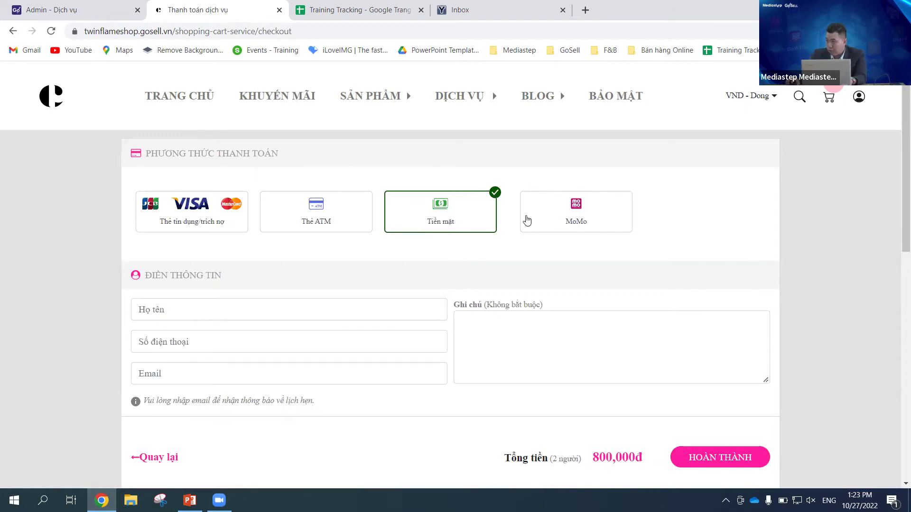
scroll(424, 228, "down", 2)
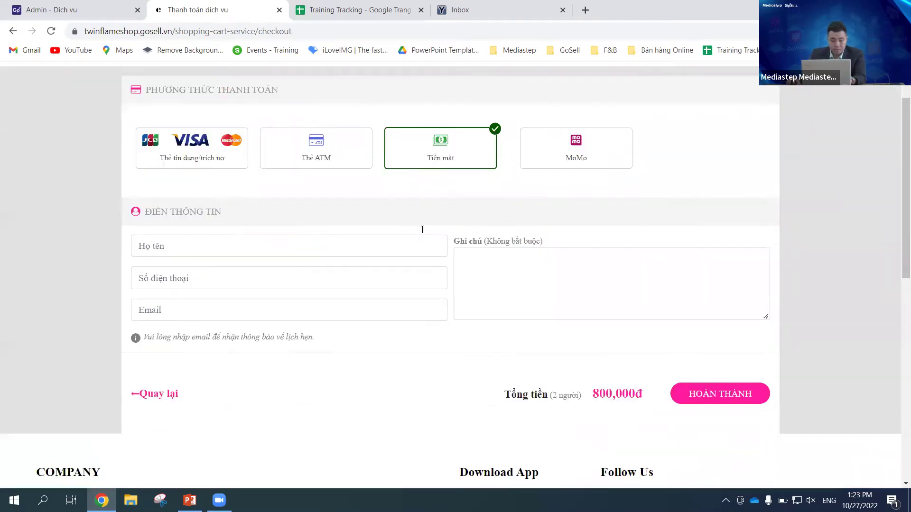
scroll(303, 256, "up", 1)
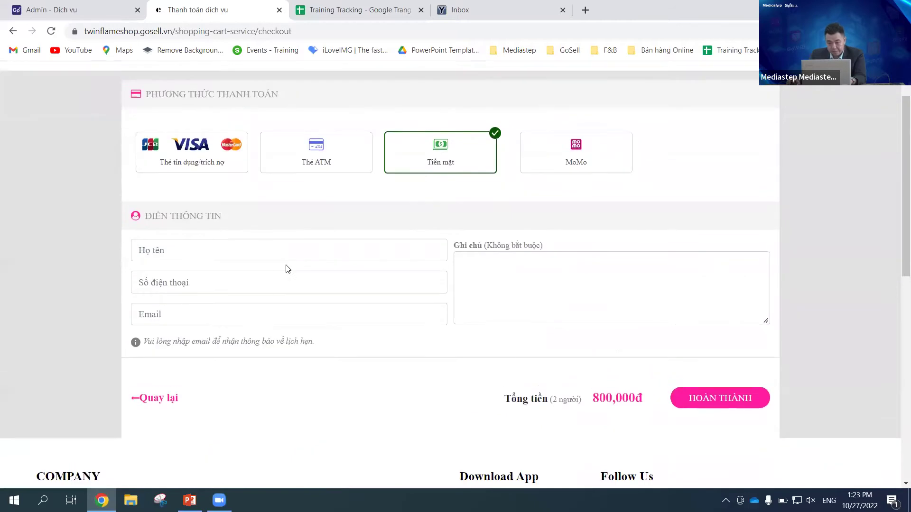
left_click(264, 254)
left_click(522, 221)
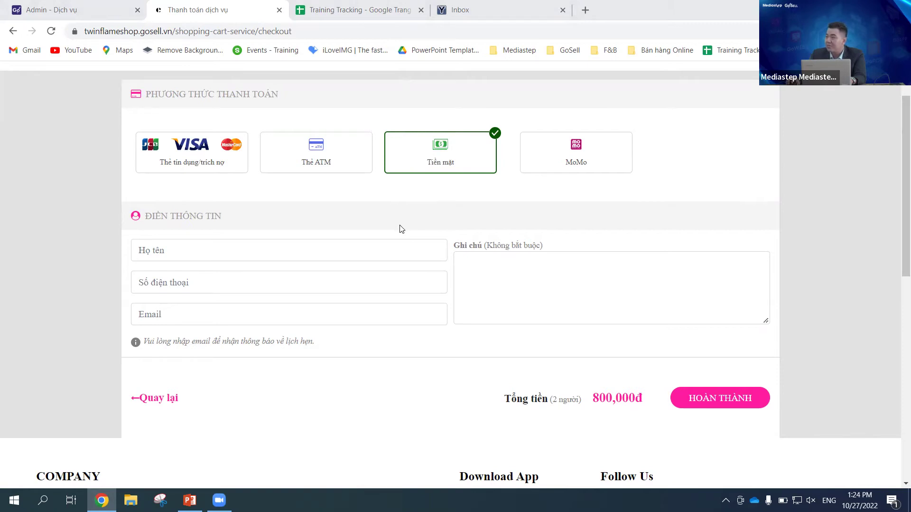
Step: Enter the customer's full name and phone number in the checkout contact fields
left_click(210, 250)
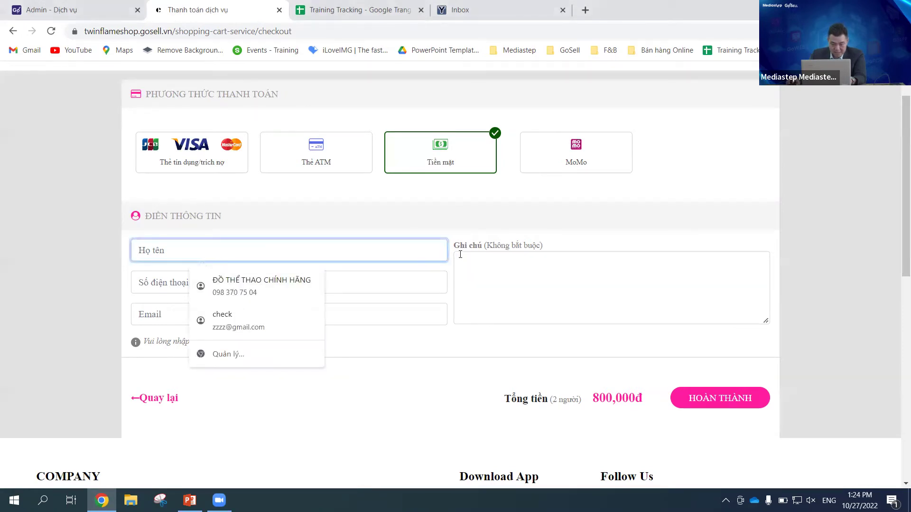
type("Min")
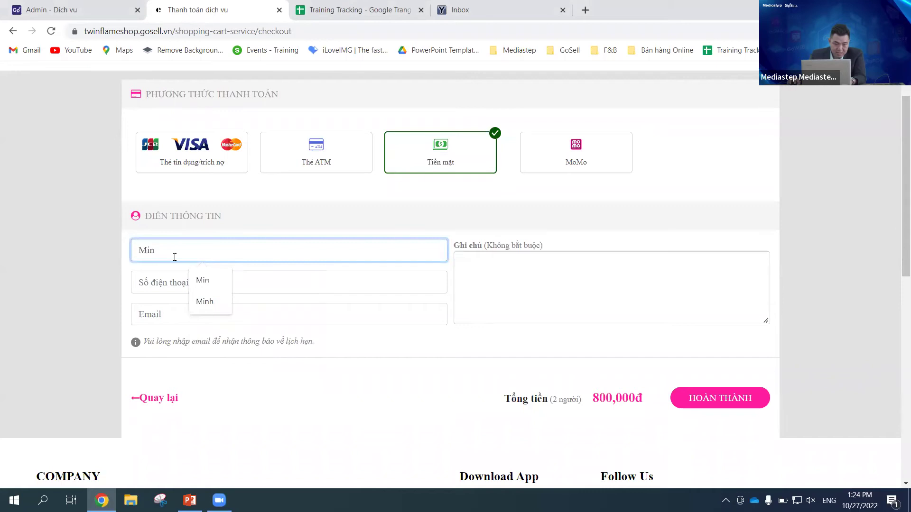
left_click(218, 287)
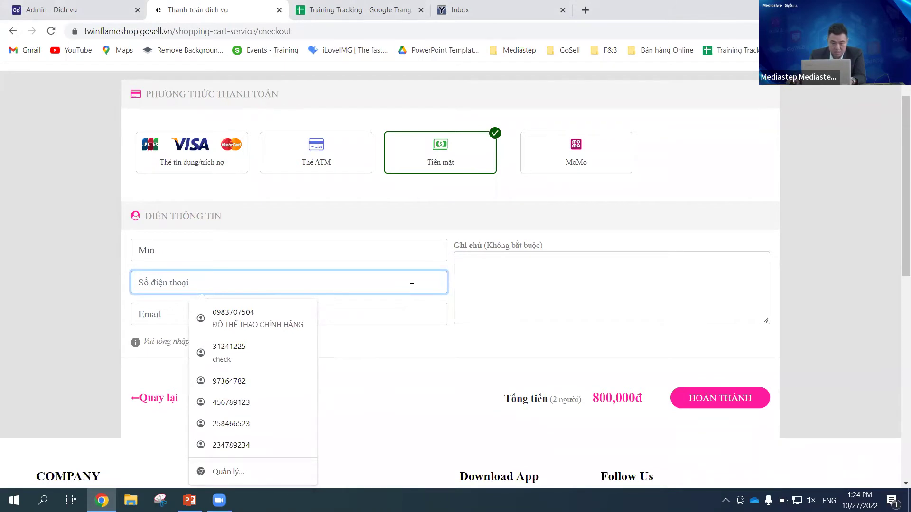
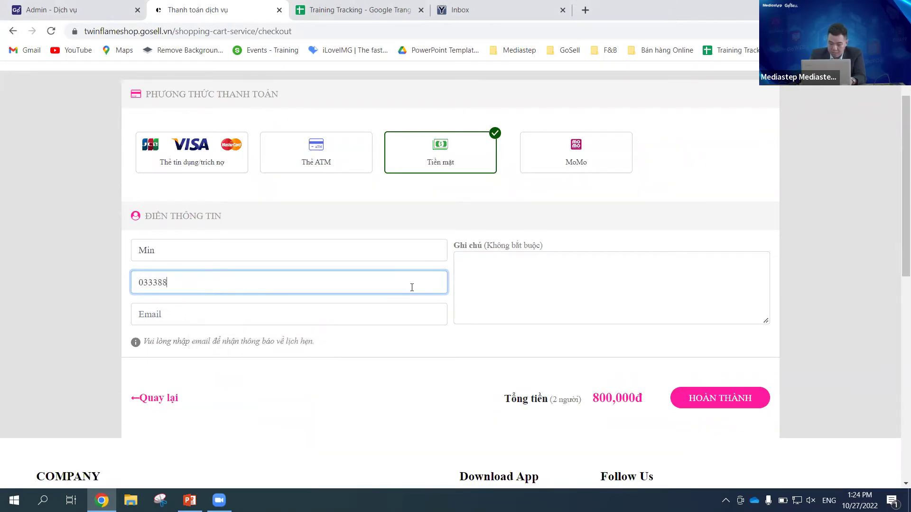
Step: Copy the e-mail address from the Yopmail inbox for the checkout e-mail field
left_click(184, 317)
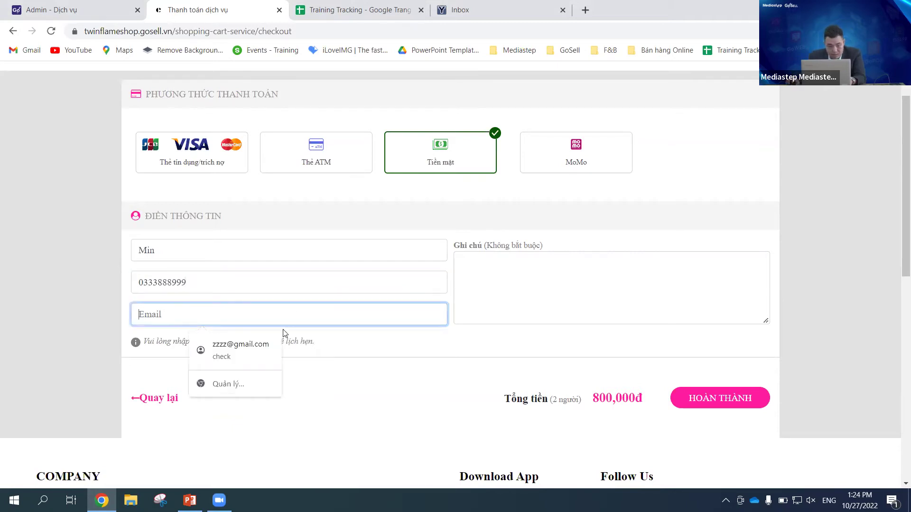
left_click(505, 12)
left_click_drag(136, 101, 331, 146)
key("ctrl+c")
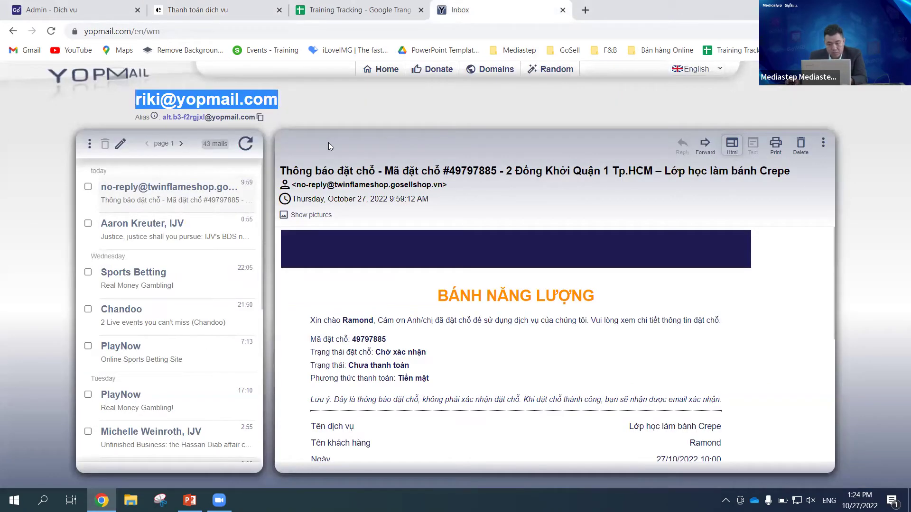
left_click(194, 10)
left_click(176, 318)
Step: Paste the customer's e-mail address and submit the 800,000đ cash booking with HOÀN THÀNH
key("ctrl+v")
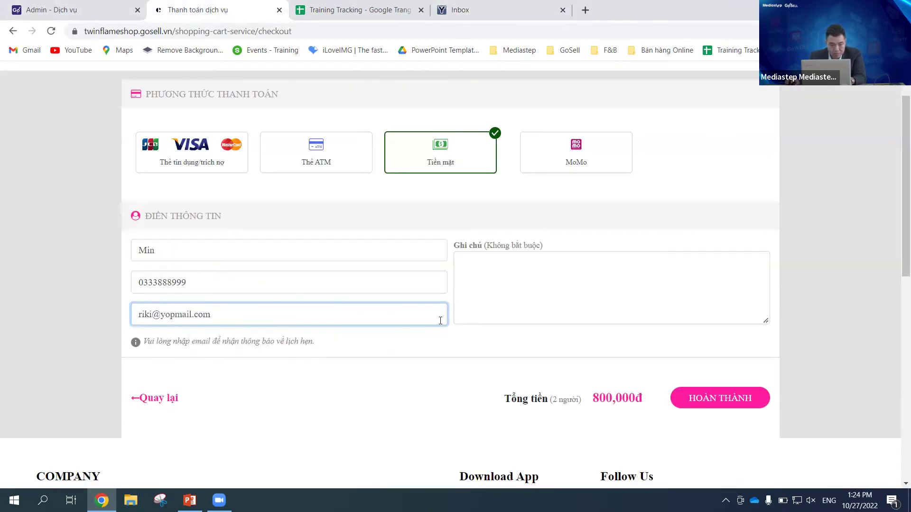
left_click(464, 337)
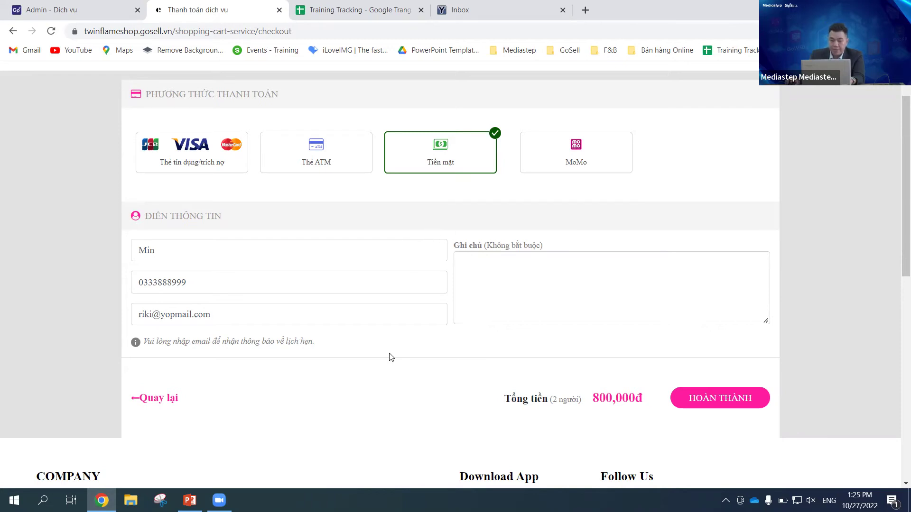
left_click(520, 269)
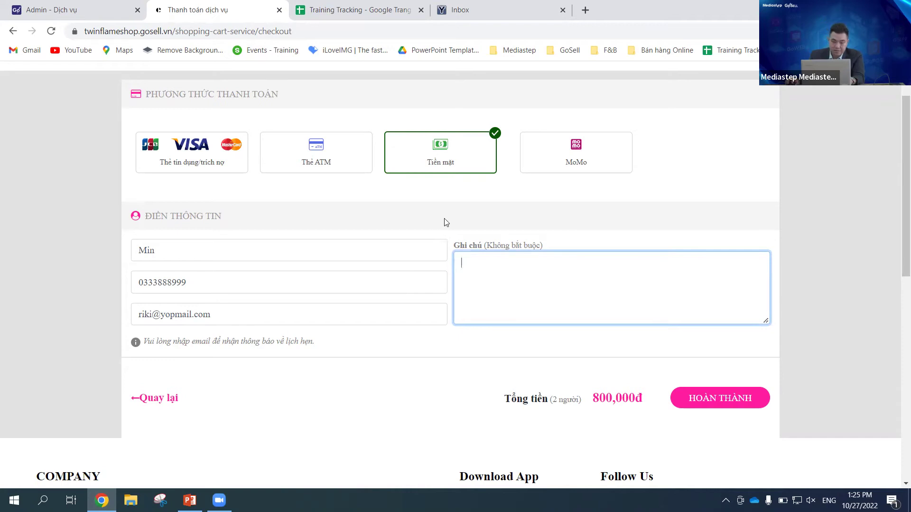
left_click(554, 245)
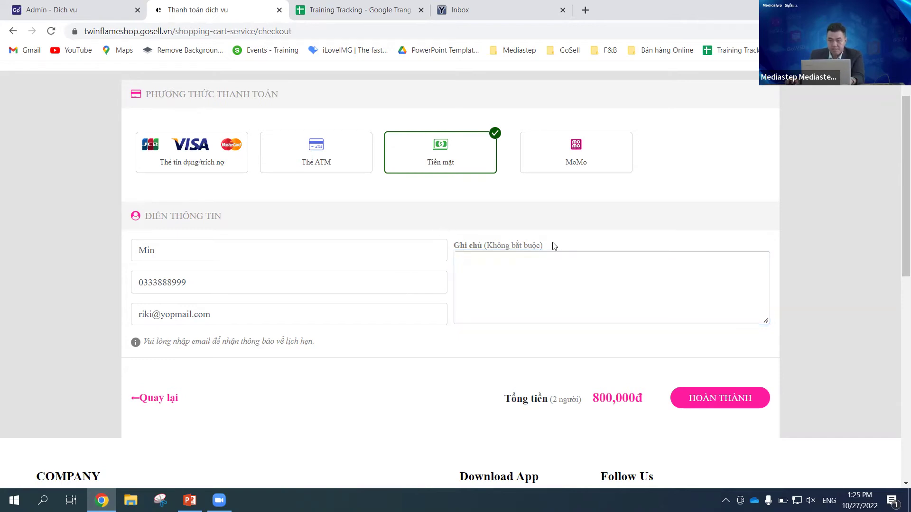
left_click(506, 269)
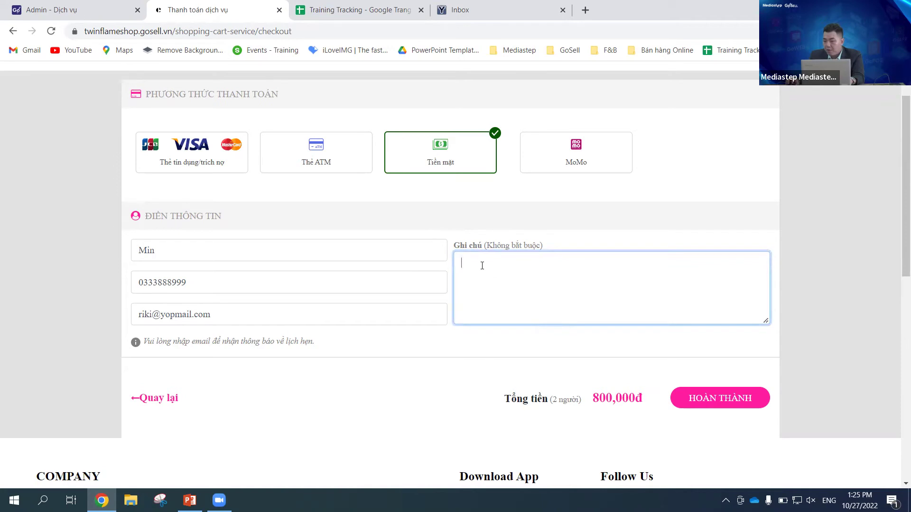
left_click(724, 400)
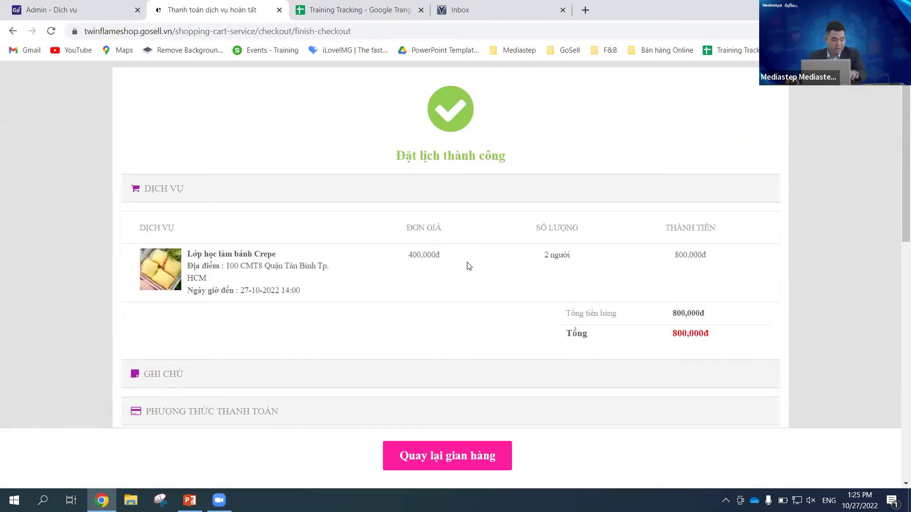
Step: Check the confirmation shows 2 people, 800,000đ, Tiền mặt, Chưa thanh toán, then return to the storefront
scroll(460, 213, "down", 3)
scroll(464, 224, "up", 3)
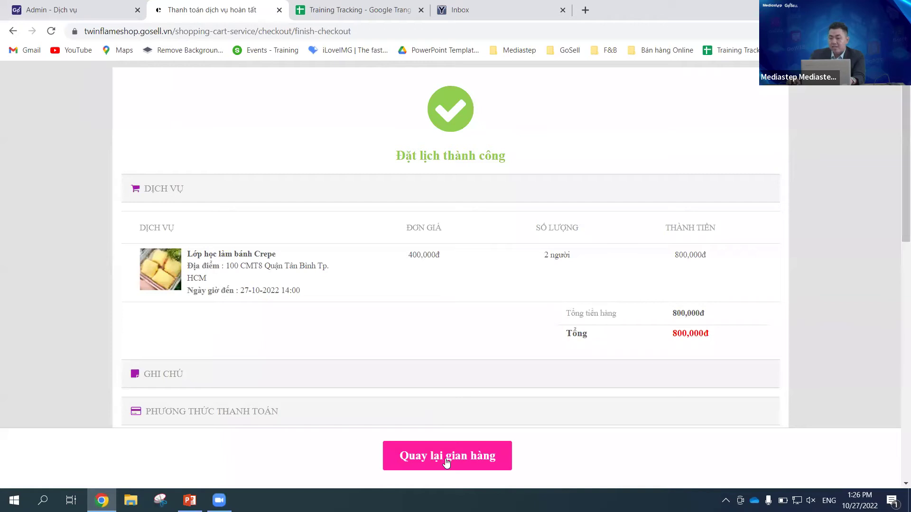
scroll(548, 315, "down", 5)
scroll(594, 307, "up", 5)
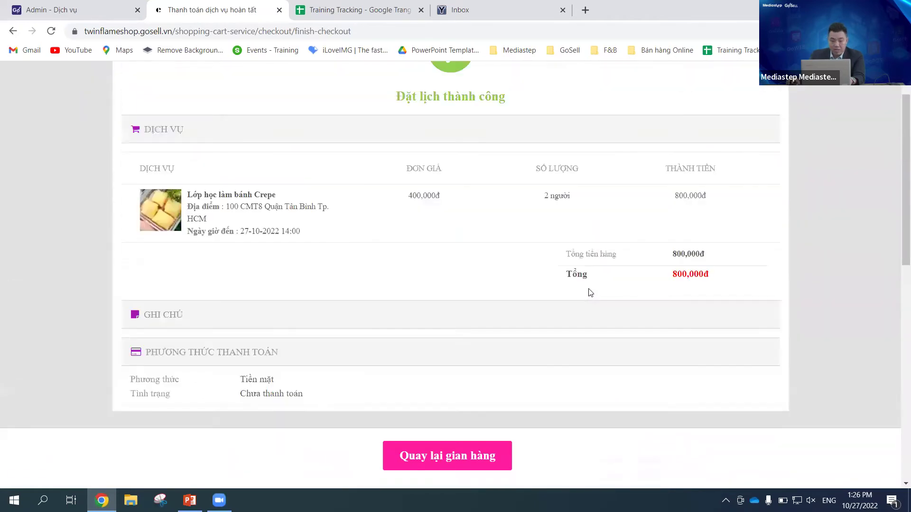
left_click(447, 460)
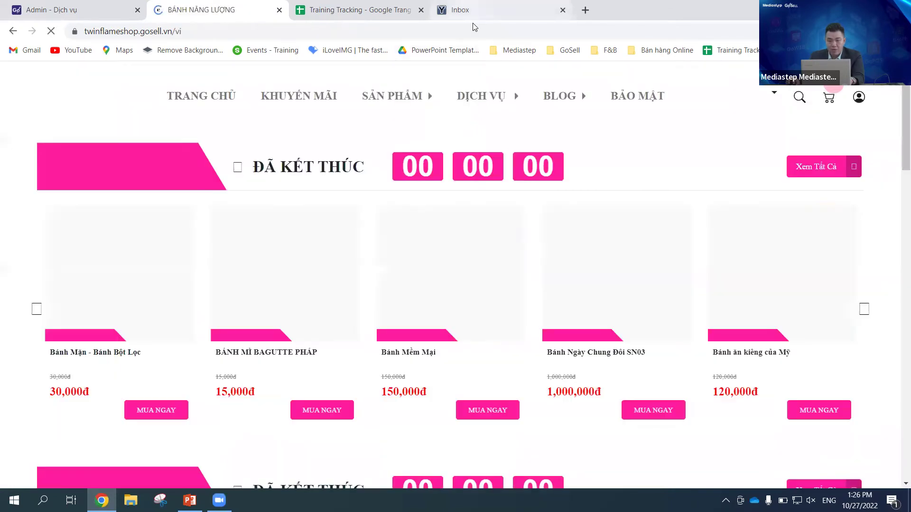
Step: Reload the Yopmail inbox and refresh the mail list to show the new booking e-mail
left_click(472, 23)
left_click(204, 32)
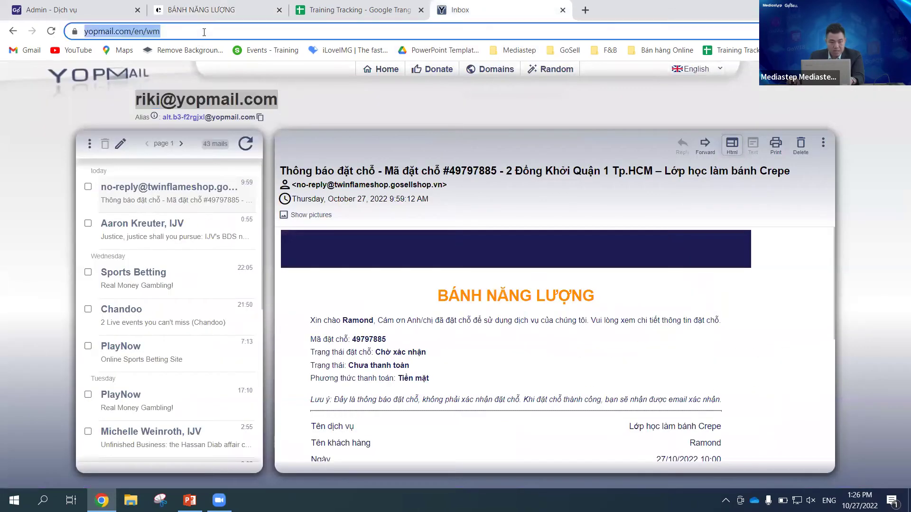
key("Return")
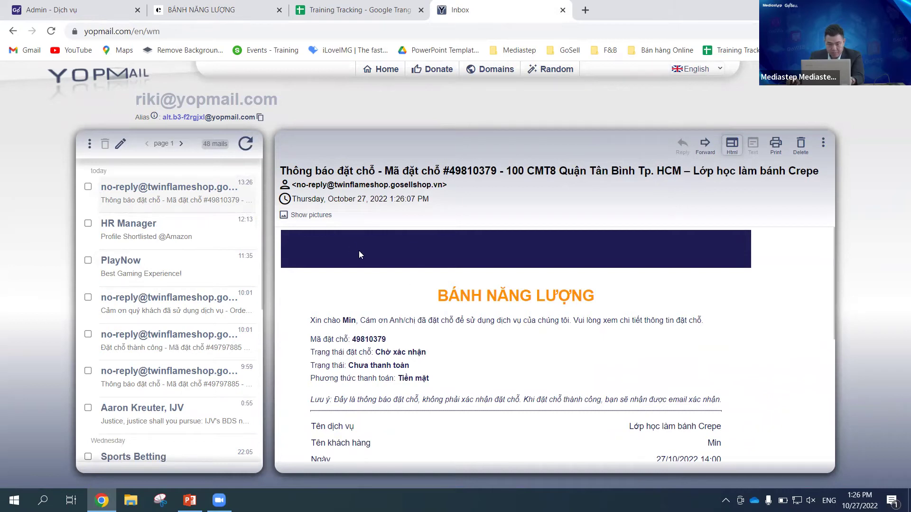
scroll(359, 252, "down", 5)
left_click(250, 151)
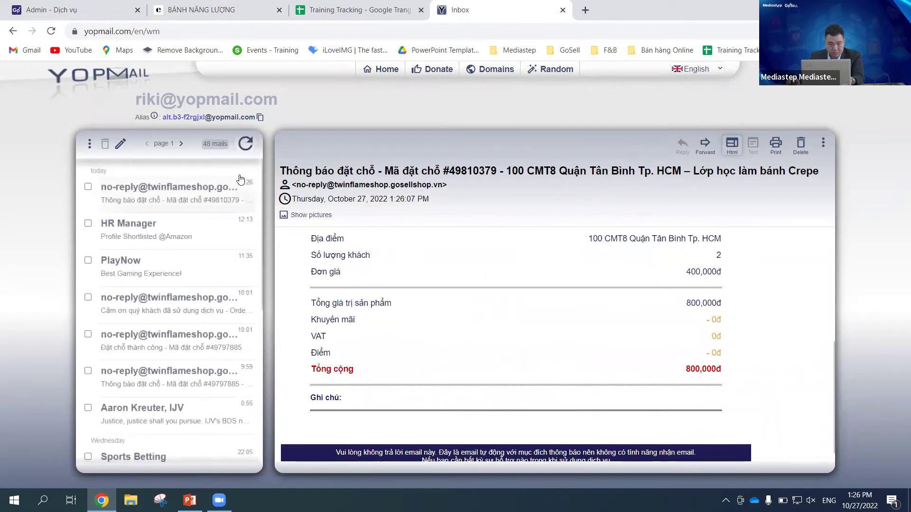
scroll(474, 339, "up", 5)
scroll(507, 323, "down", 3)
scroll(535, 318, "up", 3)
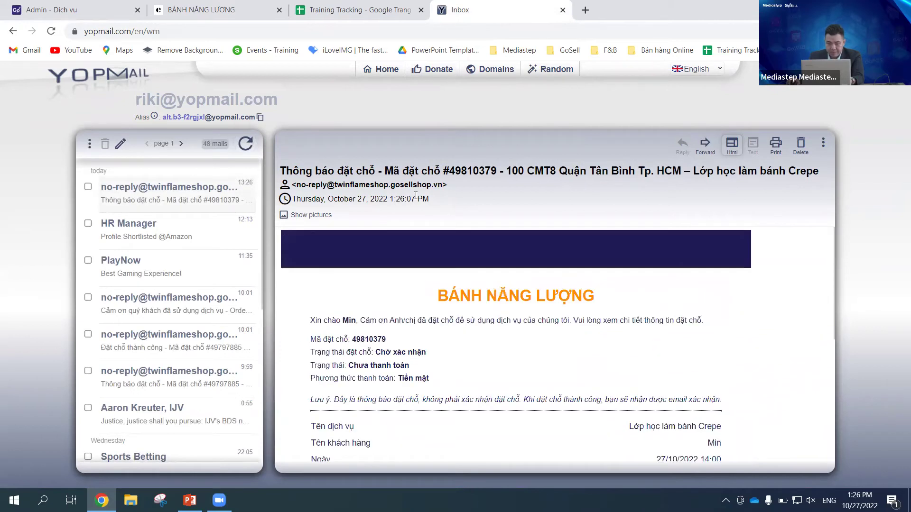
Step: Select the booking code in the notification e-mail, then return to the GoSell admin
left_click_drag(391, 340, 351, 339)
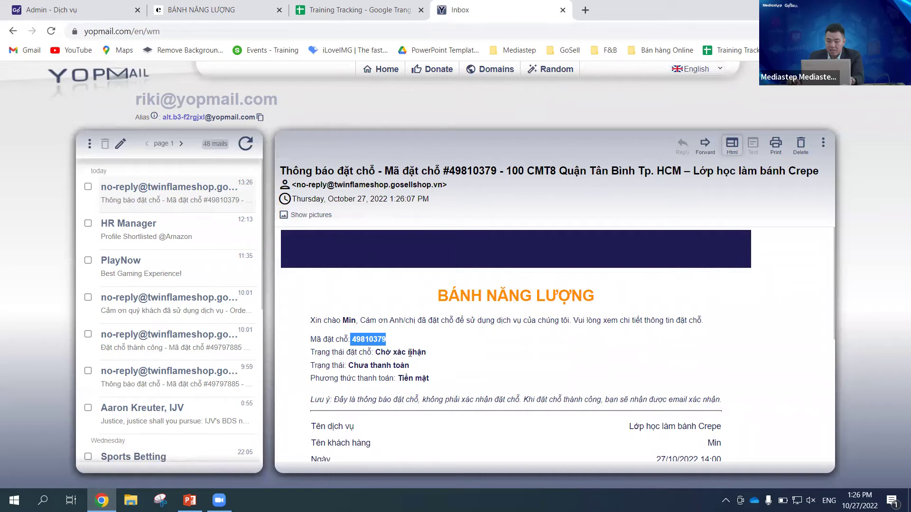
left_click(391, 350)
left_click_drag(353, 339, 389, 341)
left_click(431, 352)
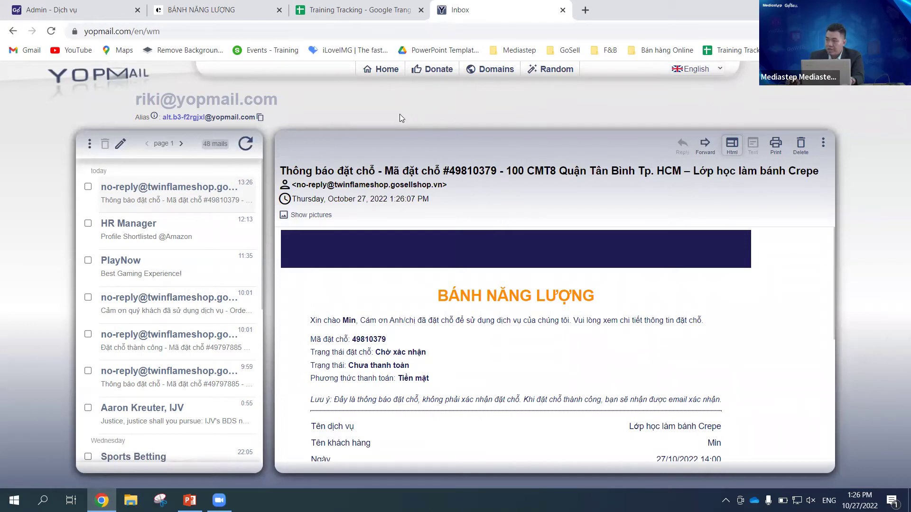
left_click(73, 10)
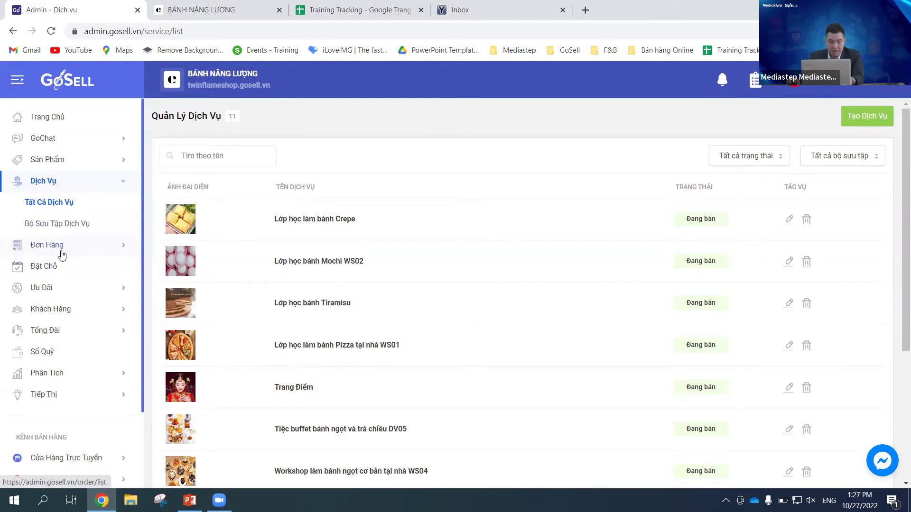
Step: Open the Đặt Chỗ reservation list and reload it to show both Crepe class bookings
left_click(42, 267)
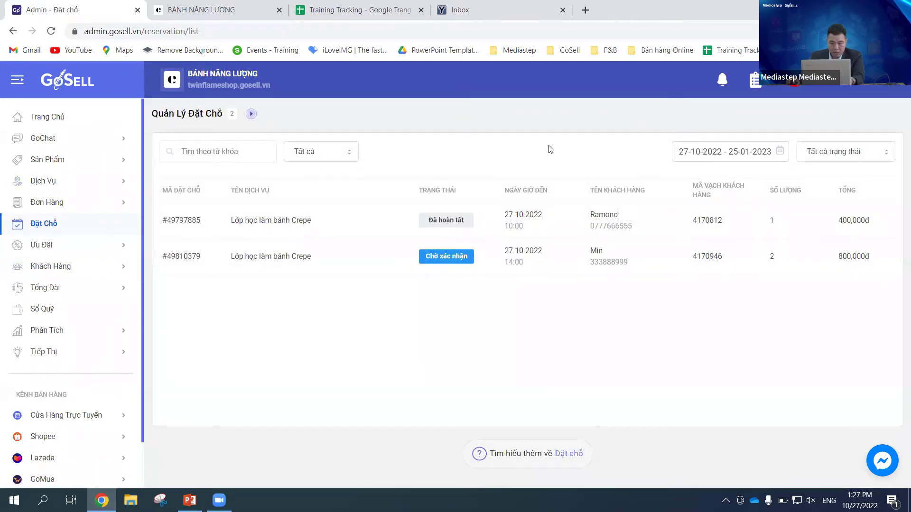
left_click(290, 32)
key("Return")
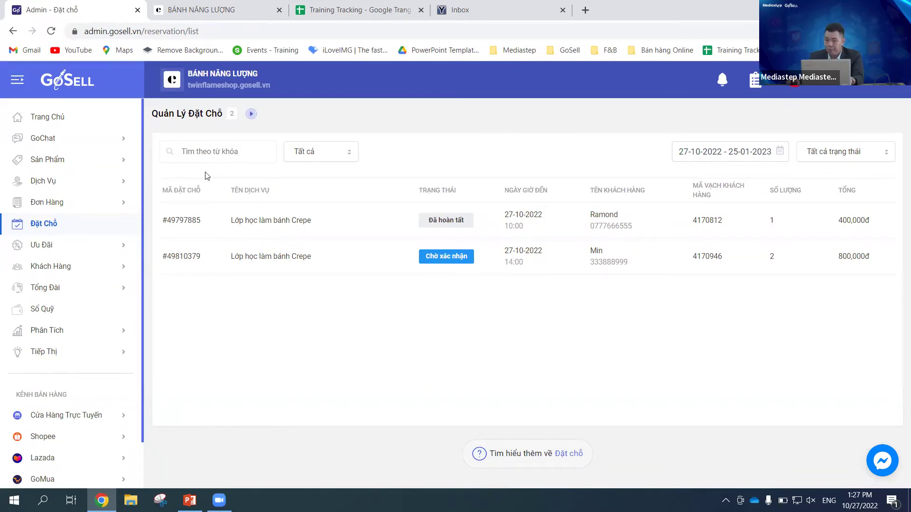
Step: Look through the 'Tất cả' search-type choices, then open the date range picker
left_click(232, 156)
left_click(325, 160)
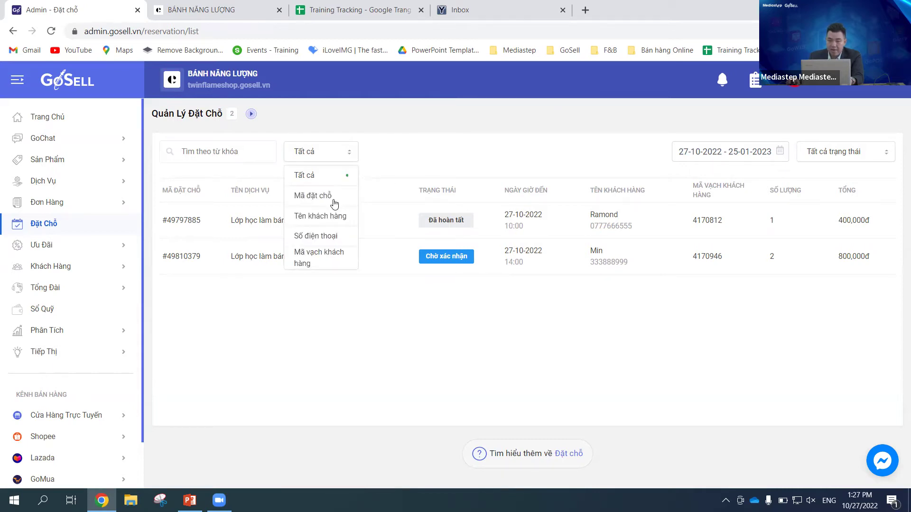
left_click(502, 143)
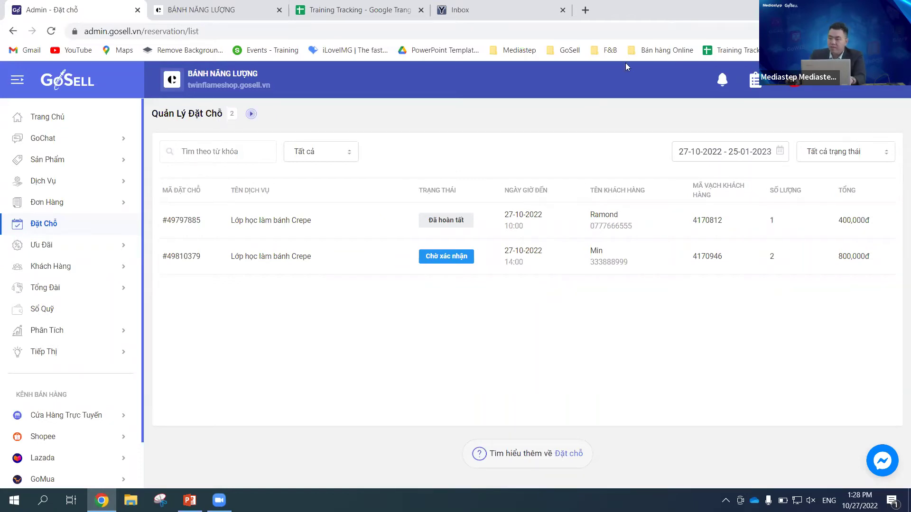
left_click(329, 151)
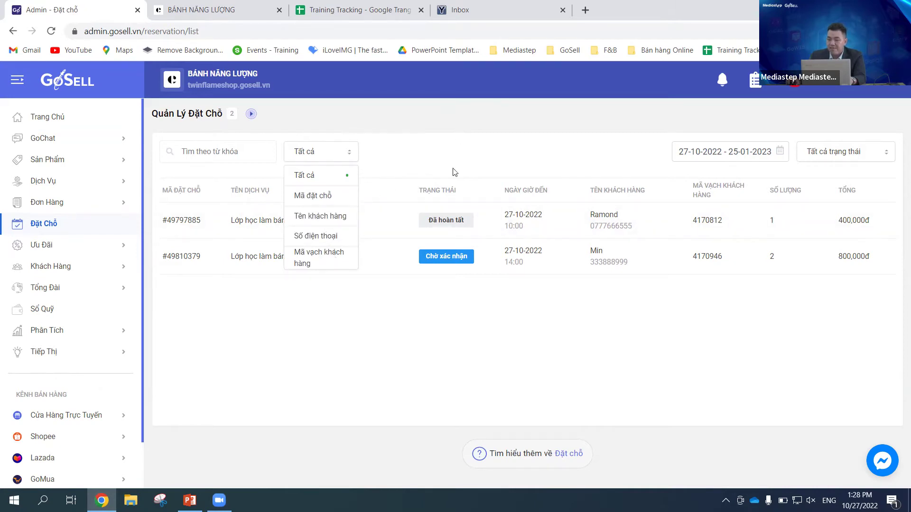
left_click(494, 159)
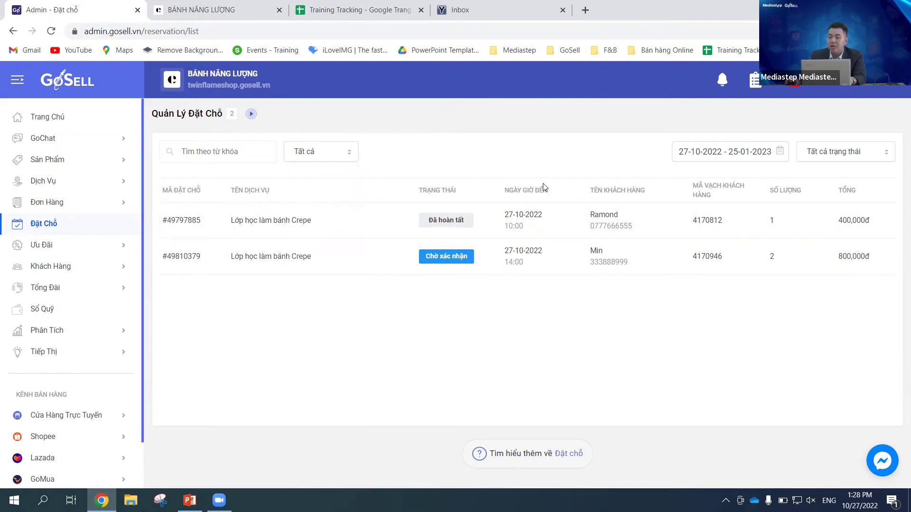
left_click(780, 152)
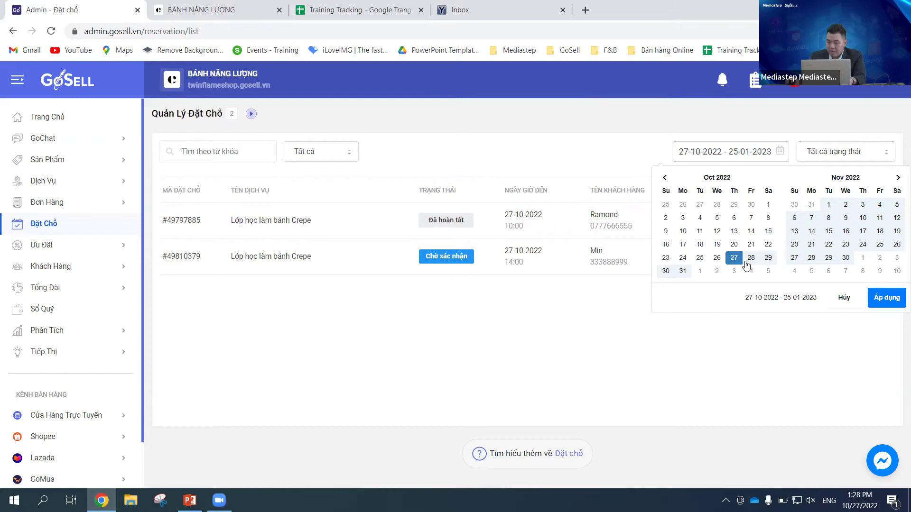
Step: Filter reservations from 1 October to 30 November 2022, showing two Crepe and two Mochi WS02 bookings
left_click(768, 204)
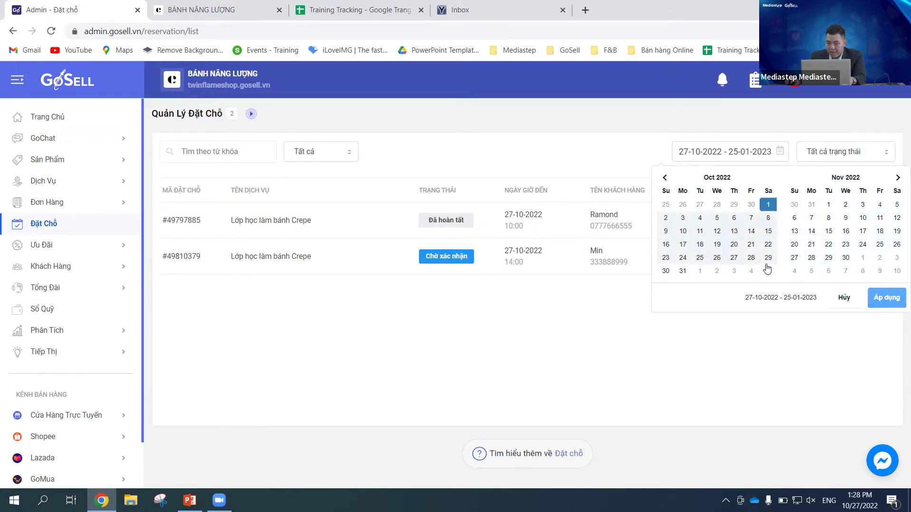
left_click(845, 258)
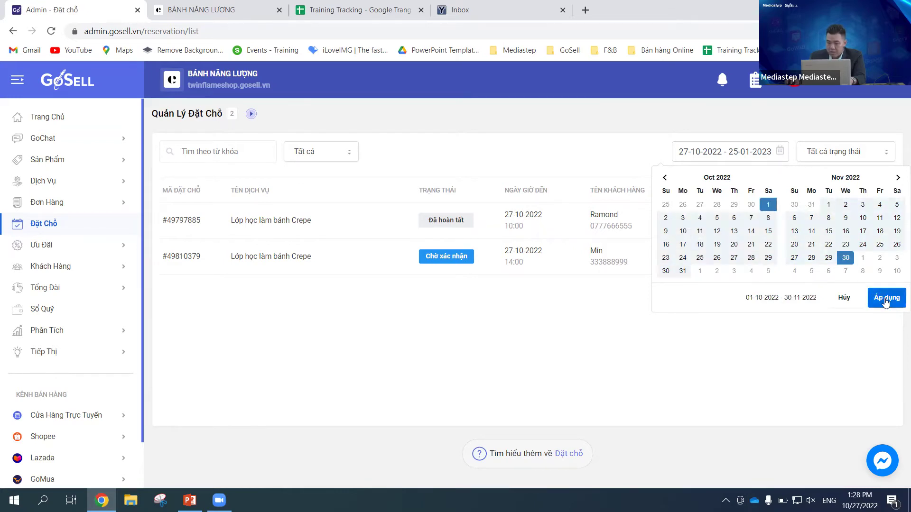
left_click(885, 298)
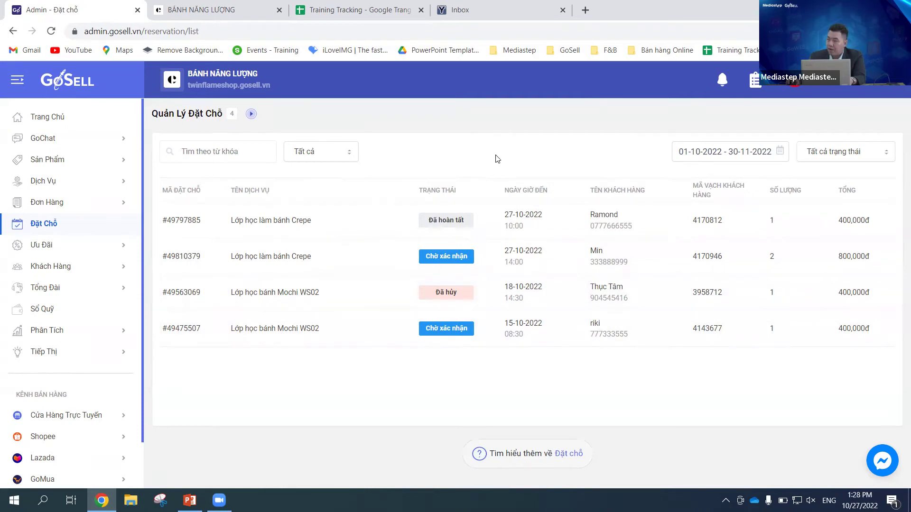
left_click(880, 159)
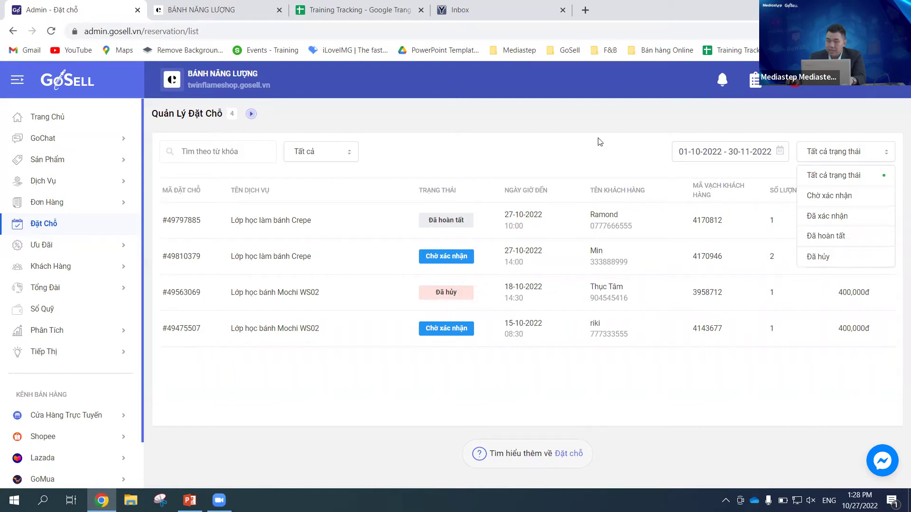
Step: Close the status list and open the Chờ xác nhận Crepe booking for 14:00
left_click(612, 146)
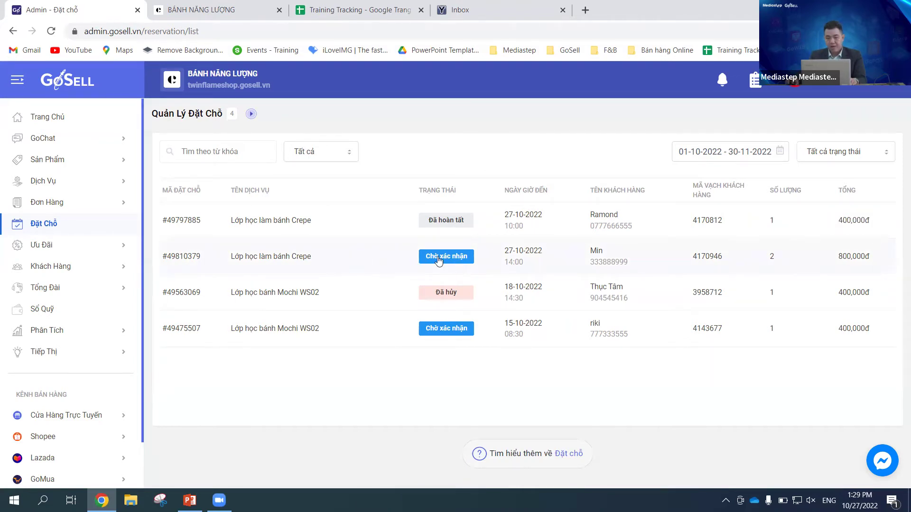
left_click(283, 260)
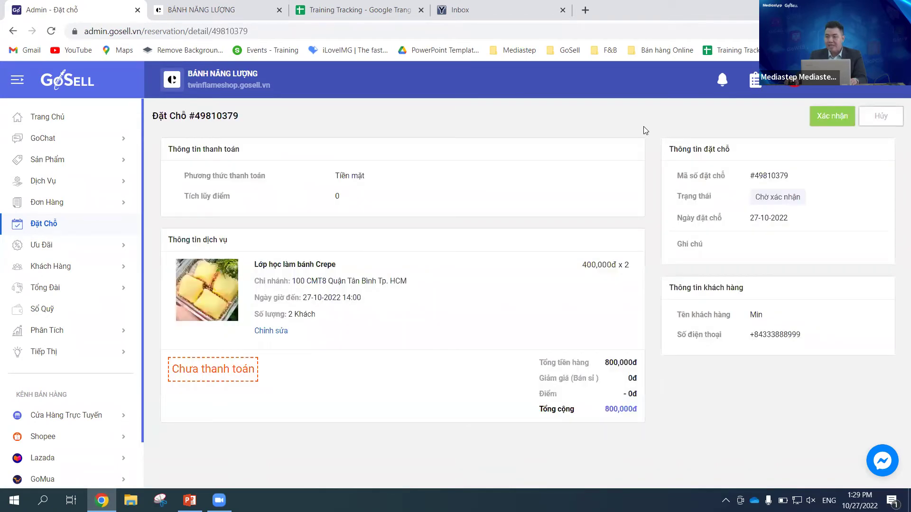
Step: Open the Chỉnh sửa form showing 100 CMT8, 27-10-2022, 14:00 and 2 Khách
left_click_drag(193, 116, 243, 122)
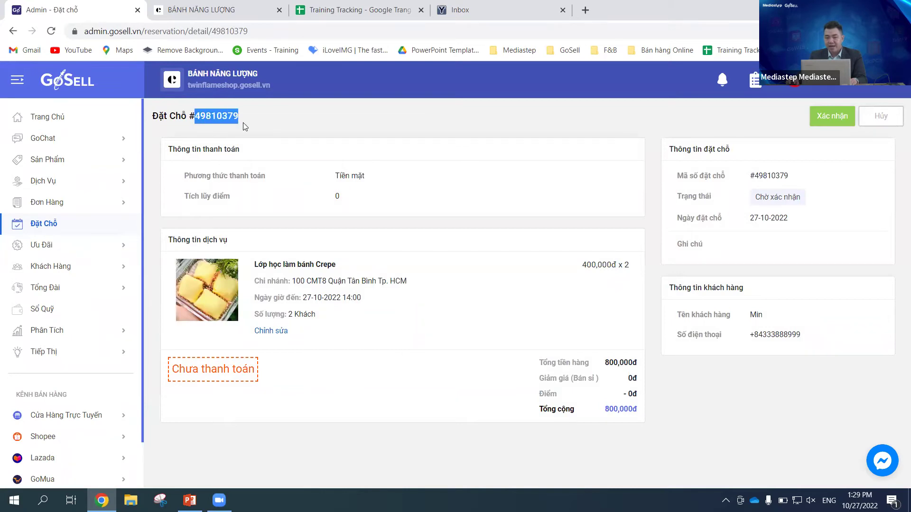
left_click(389, 125)
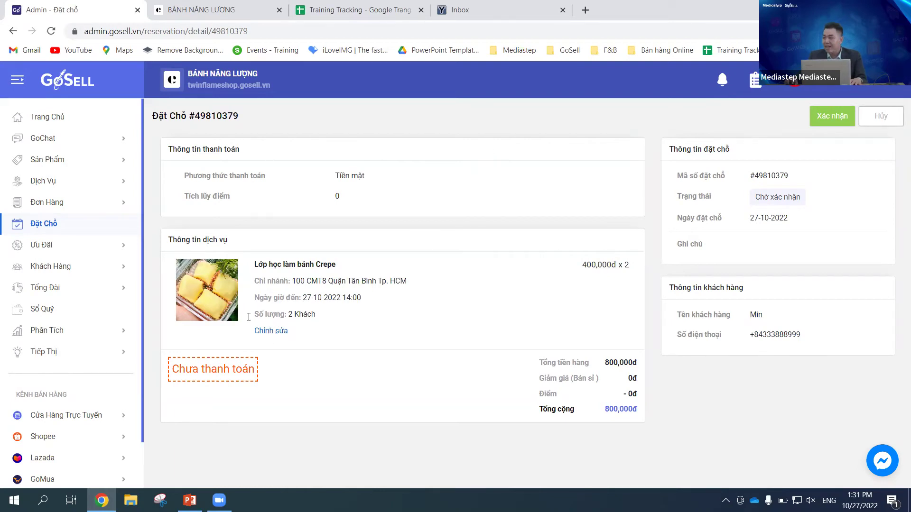
left_click(278, 332)
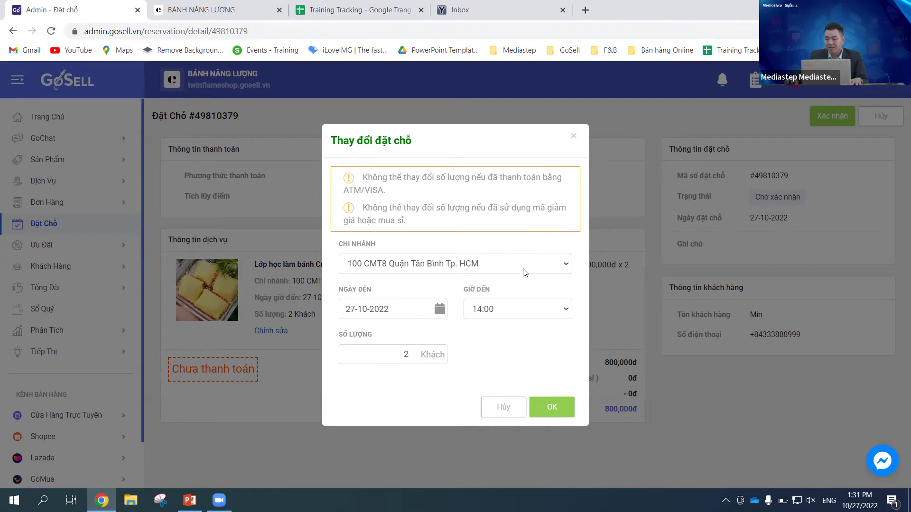
Step: Try 4 guests, revert to 2, and close the booking change form without saving
left_click(392, 361)
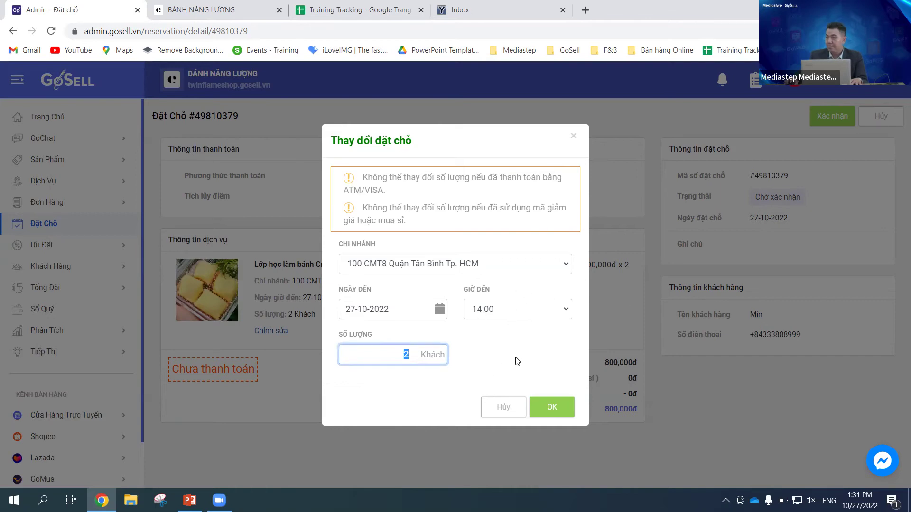
type("4")
double_click(406, 354)
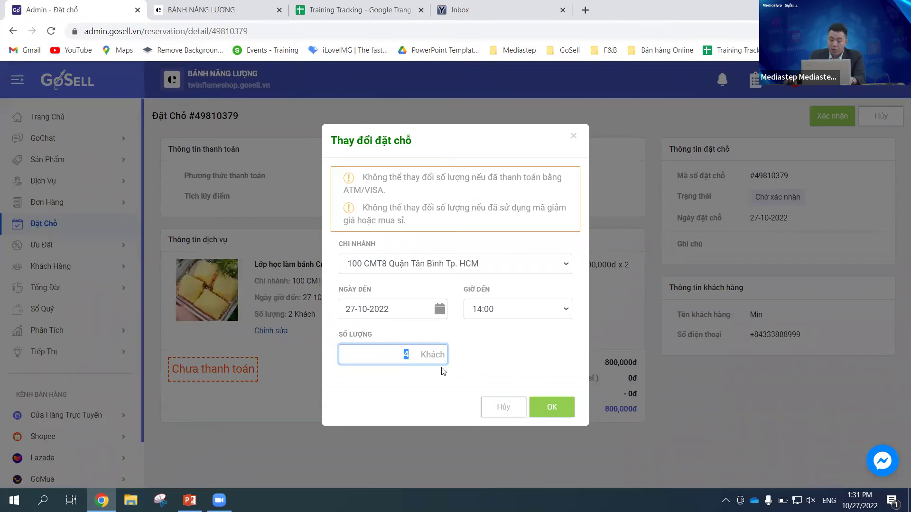
type("2")
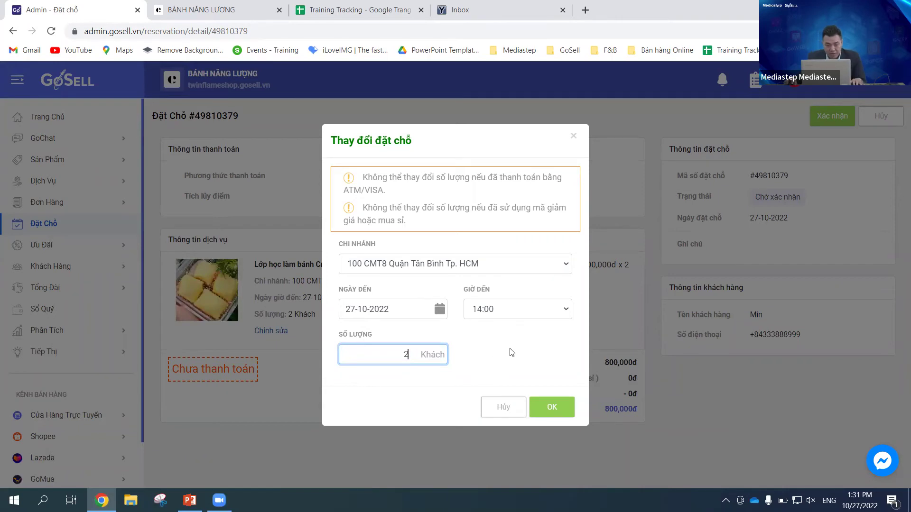
left_click(574, 137)
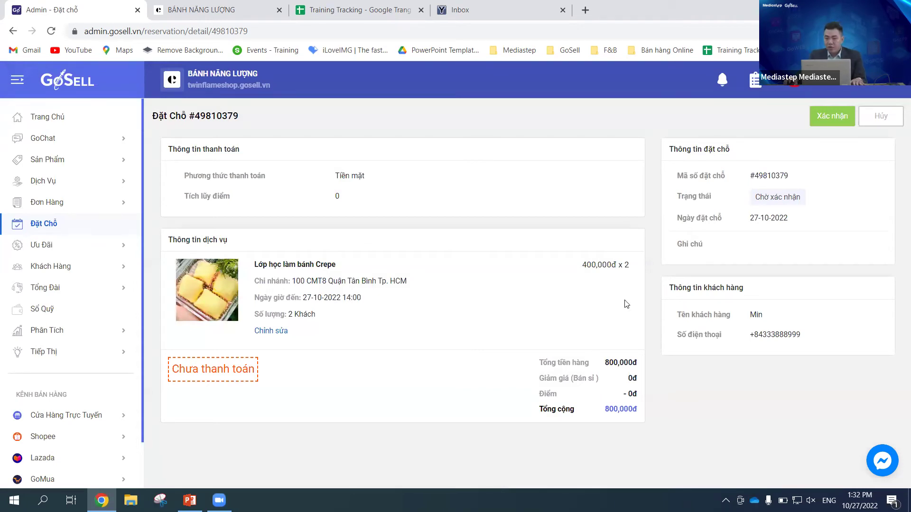
left_click(828, 120)
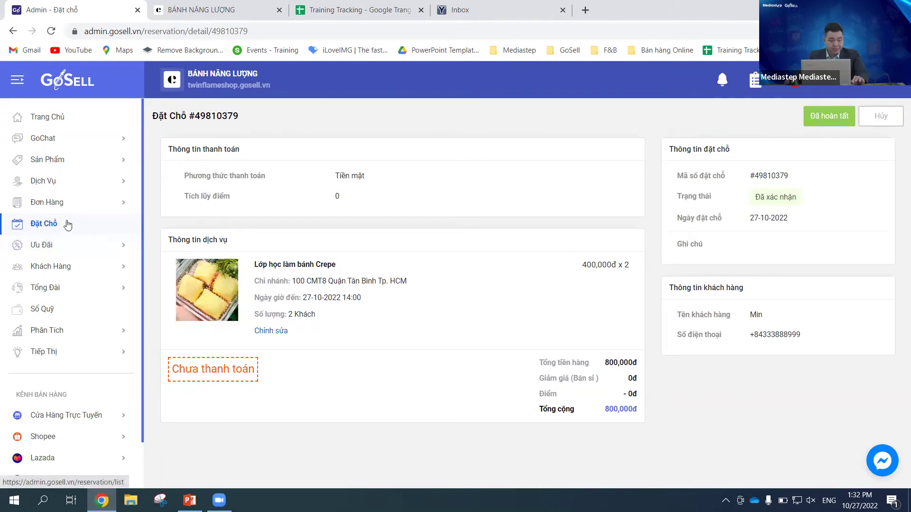
Step: Return to the Đặt Chỗ list and check the 27-10-2022 to 25-01-2023 date range unchanged
left_click(52, 226)
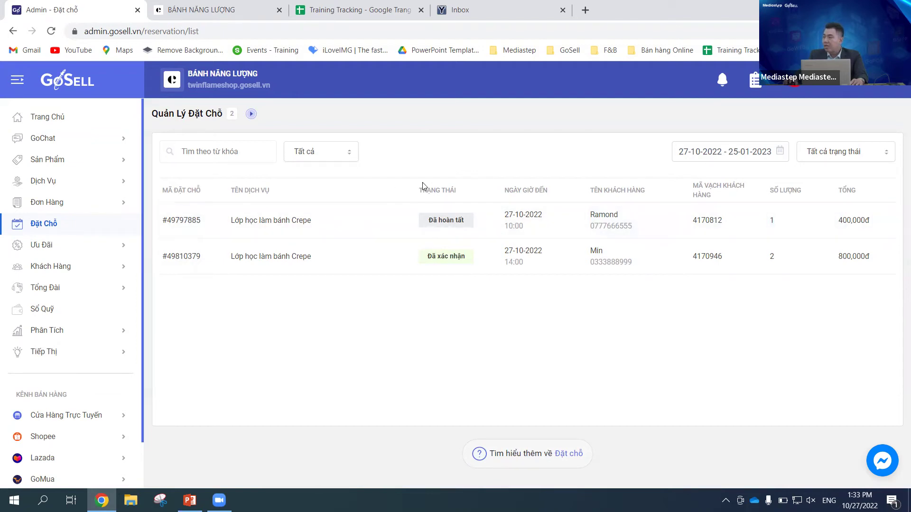
left_click(782, 156)
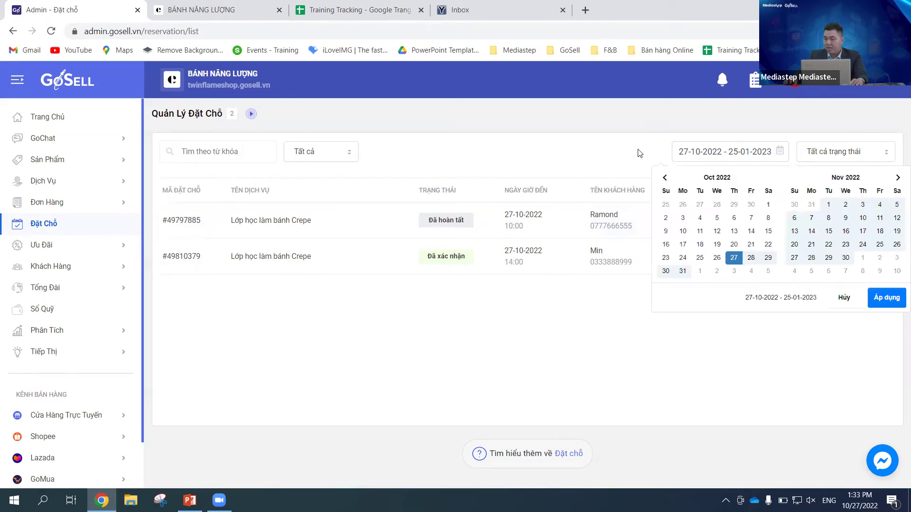
left_click(593, 148)
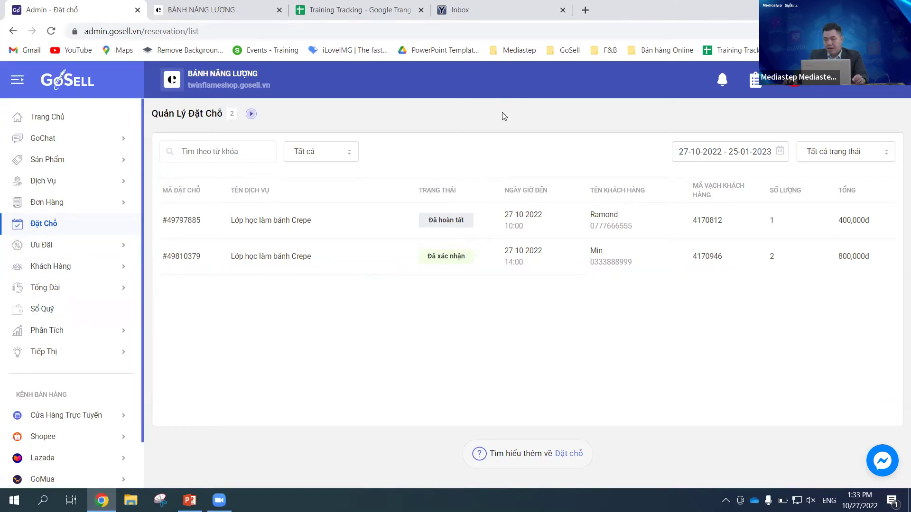
Step: Open Phân Tích > Đặt Chỗ and review the hourly chart: 2 bookings, 1.2Tr revenue
left_click(53, 332)
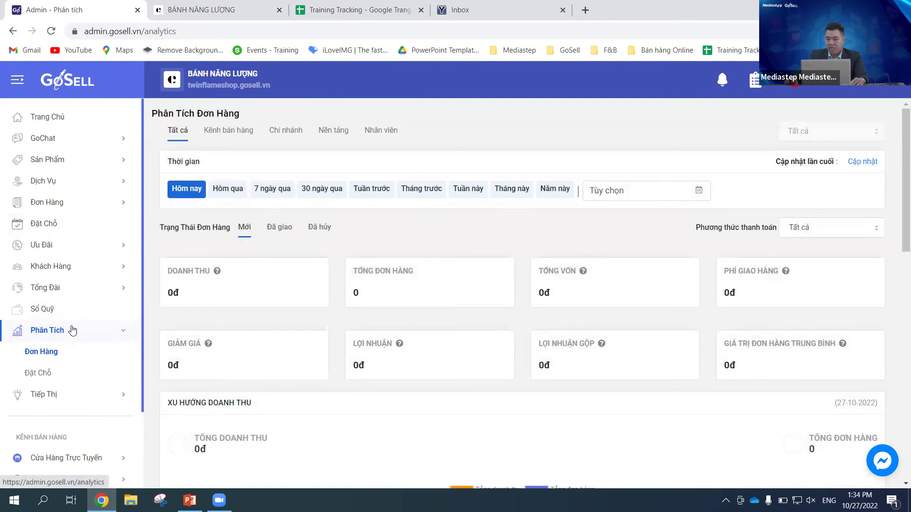
left_click(48, 379)
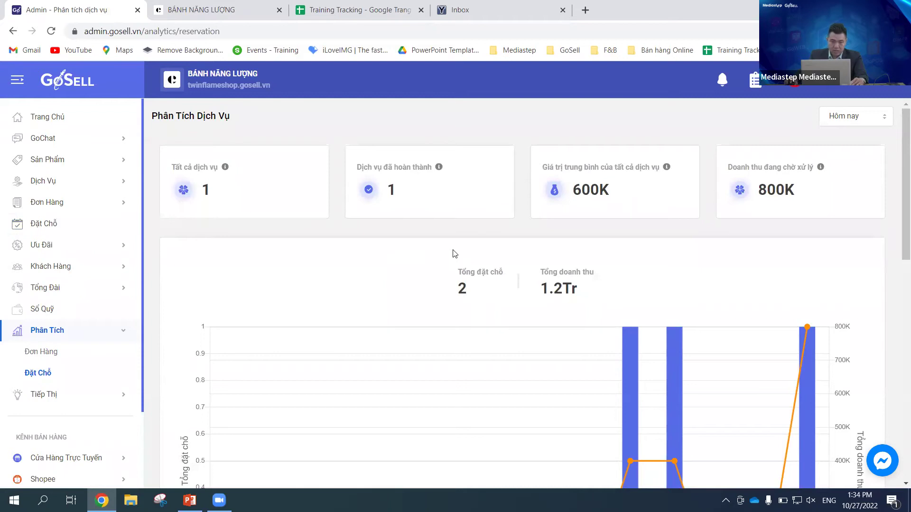
scroll(487, 254, "down", 3)
scroll(488, 256, "up", 1)
scroll(491, 254, "up", 1)
scroll(632, 232, "down", 4)
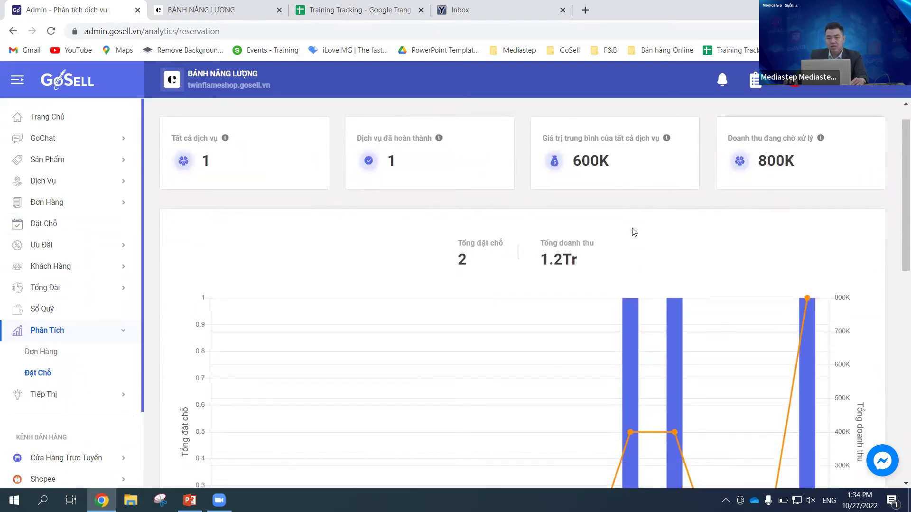
scroll(633, 227, "up", 2)
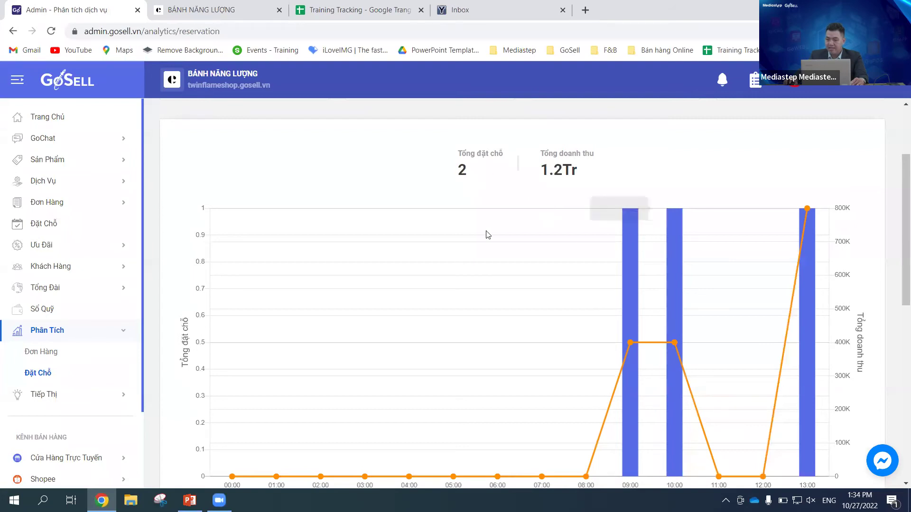
scroll(634, 252, "up", 2)
scroll(634, 250, "down", 1)
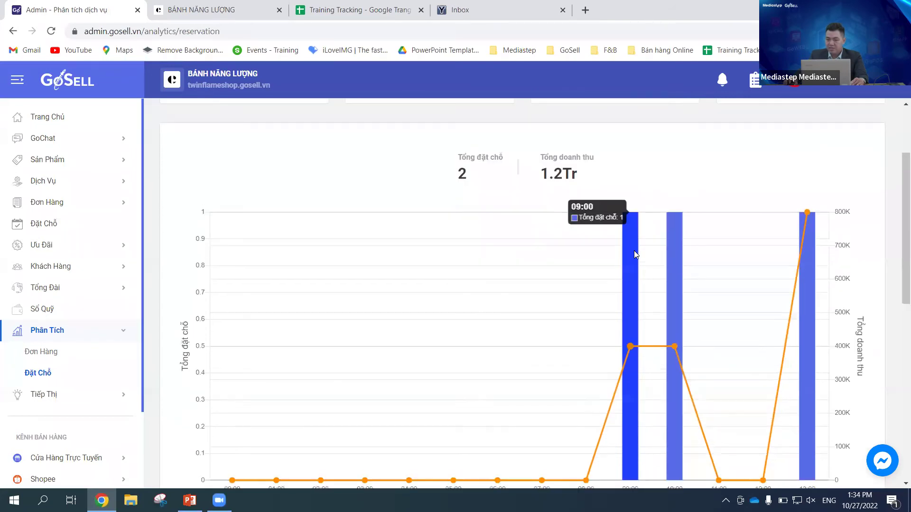
scroll(634, 251, "up", 2)
scroll(488, 302, "down", 5)
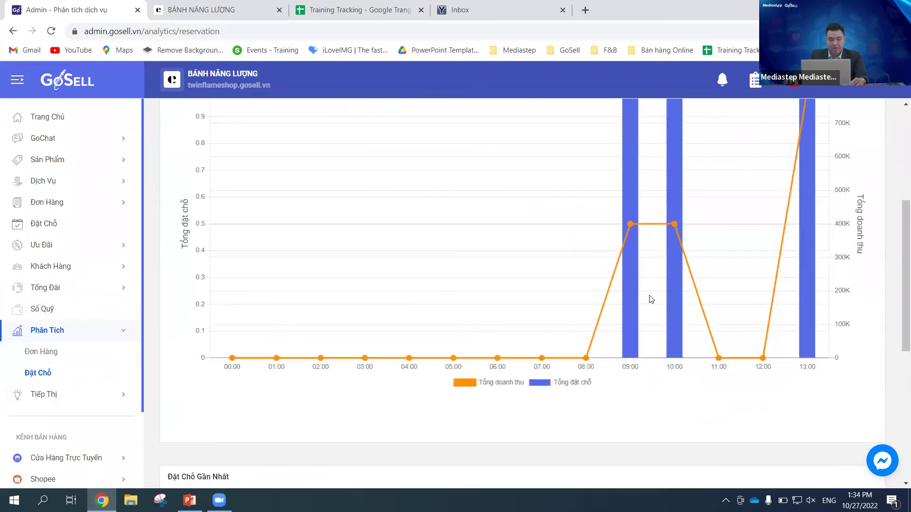
scroll(651, 299, "up", 5)
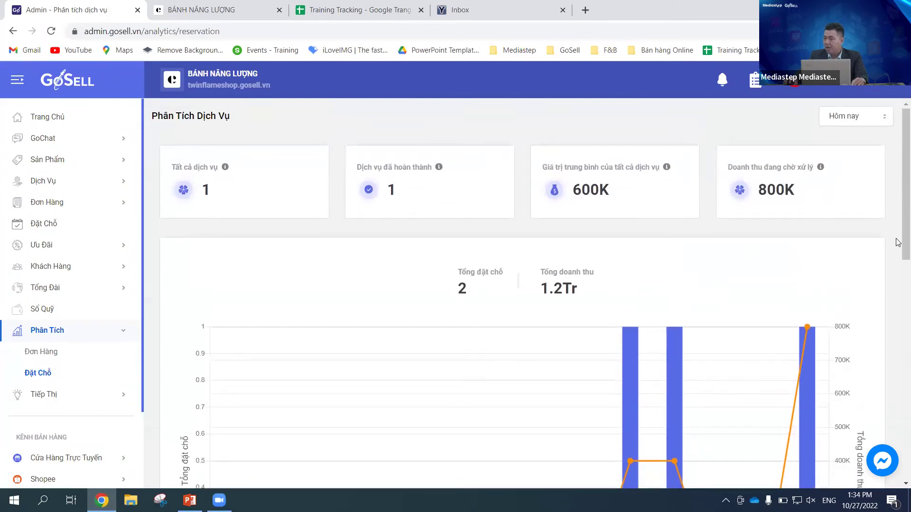
left_click(868, 122)
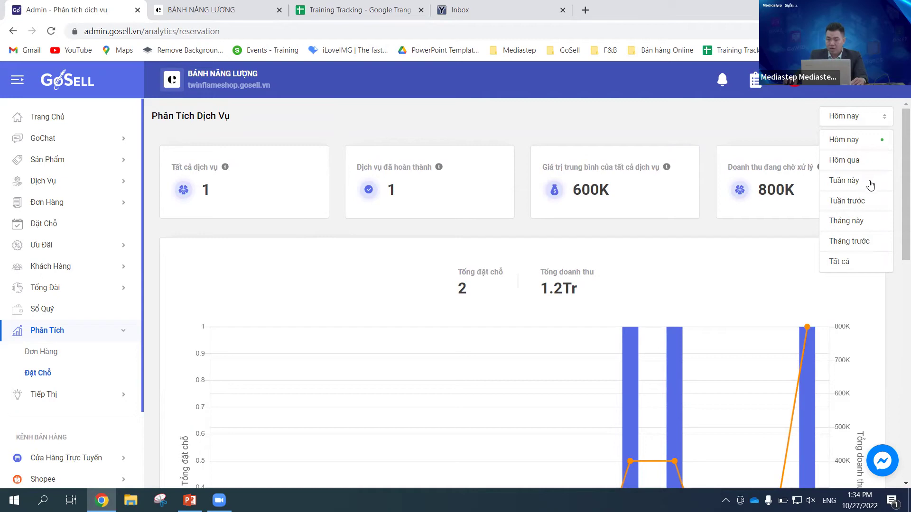
left_click(869, 227)
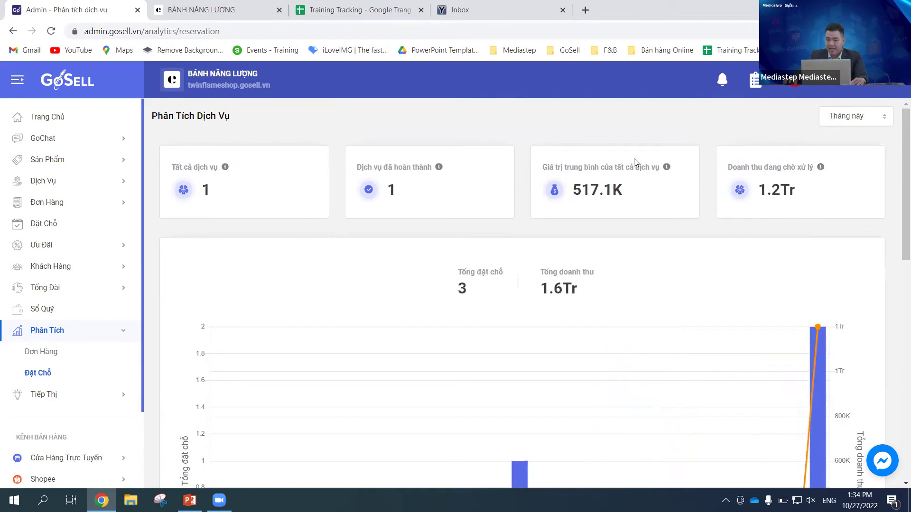
scroll(626, 166, "down", 3)
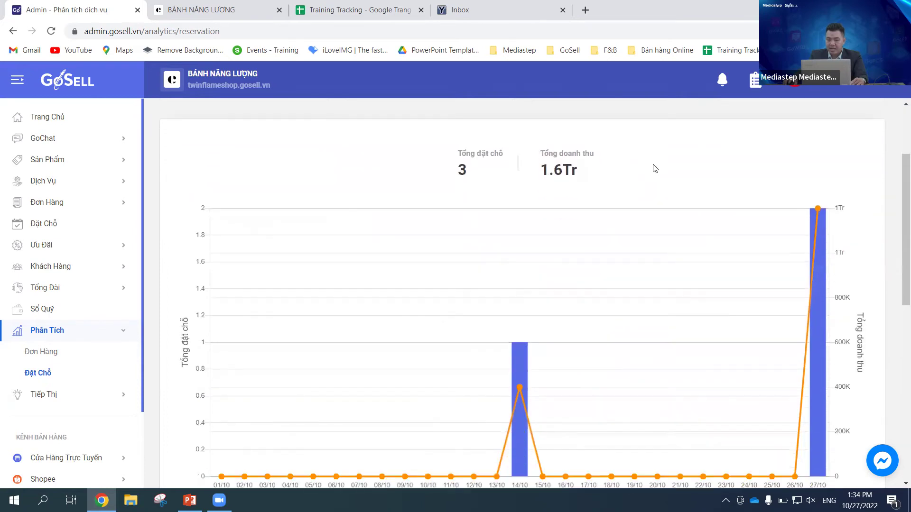
scroll(667, 170, "down", 2)
scroll(664, 170, "up", 2)
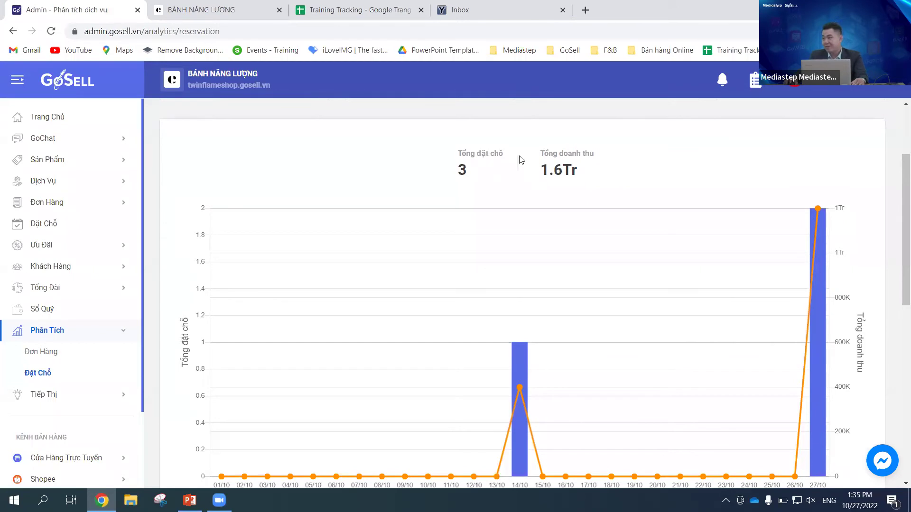
scroll(744, 237, "down", 2)
scroll(785, 250, "up", 2)
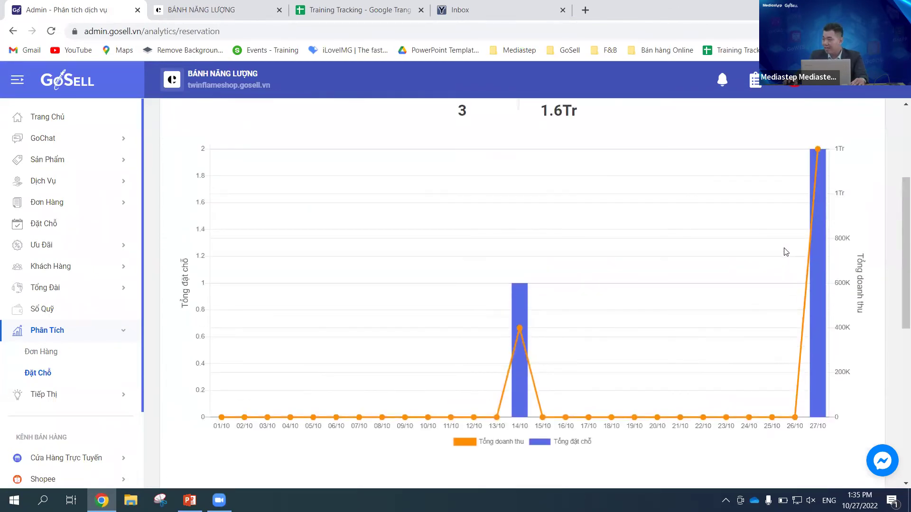
scroll(785, 252, "down", 5)
scroll(789, 248, "up", 7)
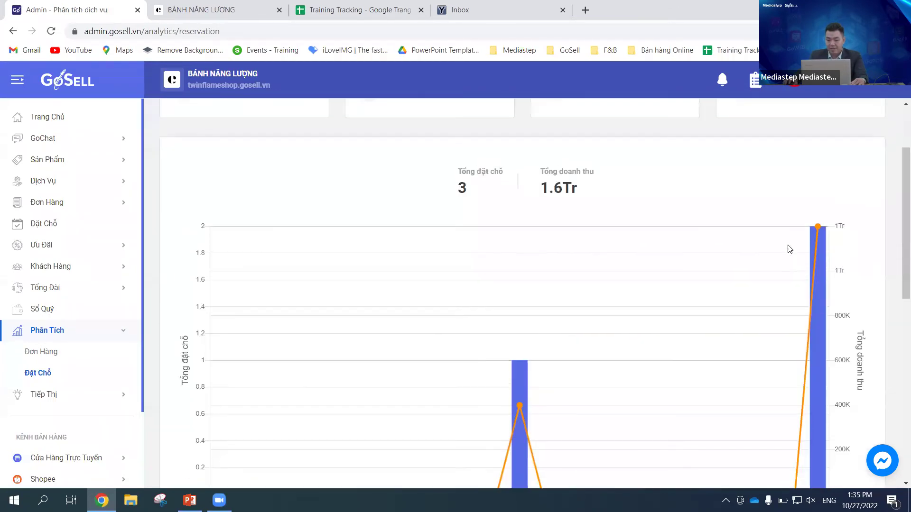
left_click(876, 121)
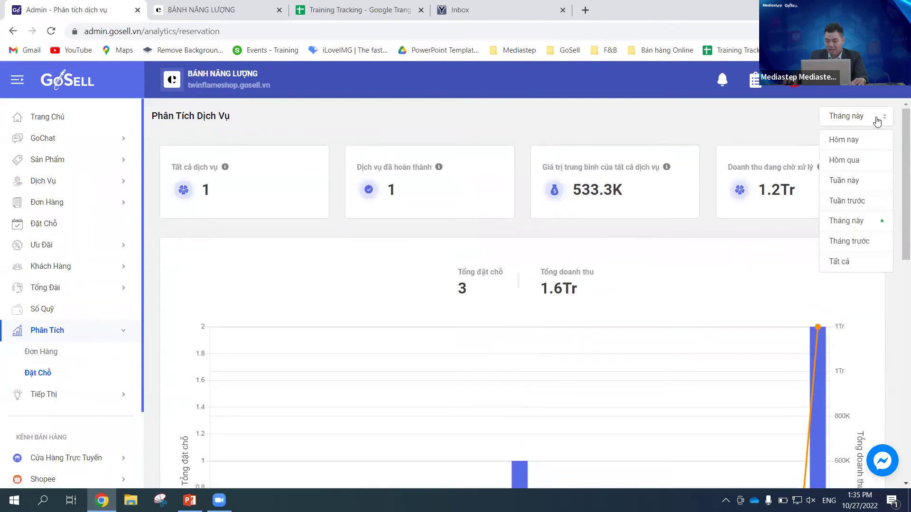
left_click(852, 264)
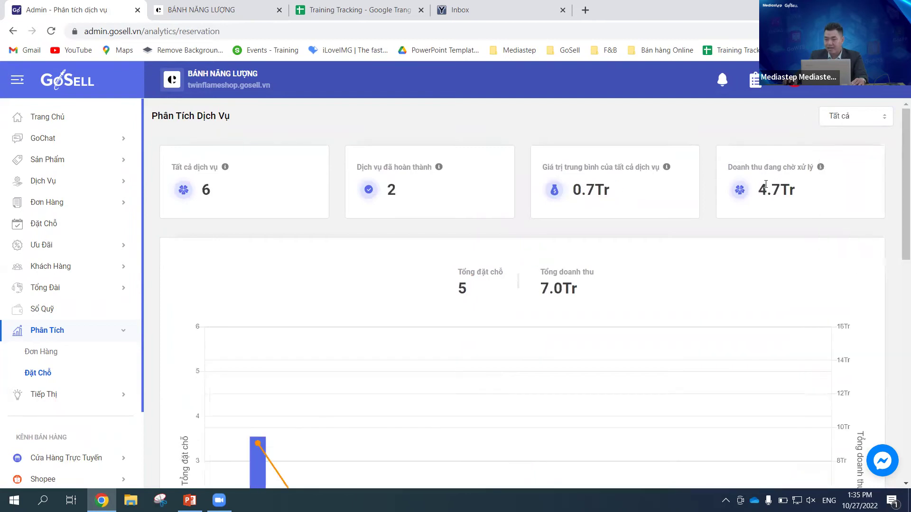
scroll(721, 290, "down", 3)
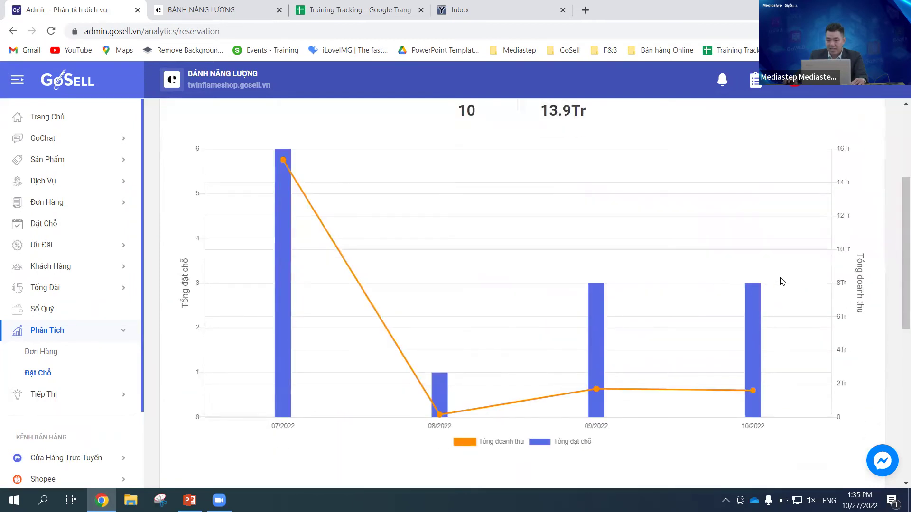
scroll(785, 279, "down", 1)
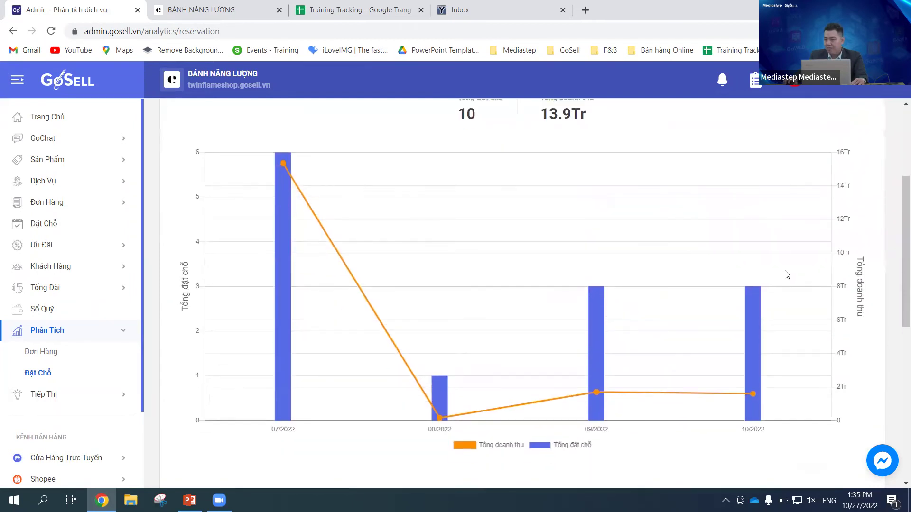
scroll(785, 276, "up", 1)
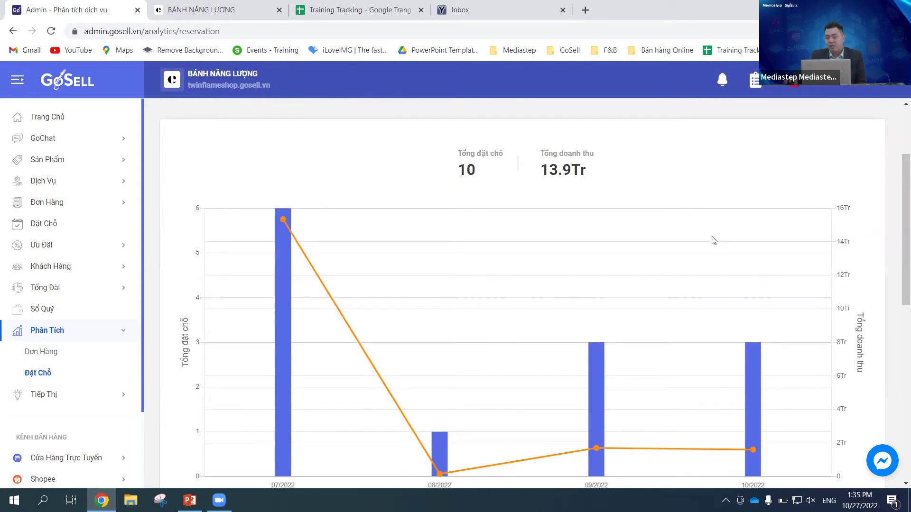
scroll(594, 277, "down", 2)
scroll(358, 429, "up", 1)
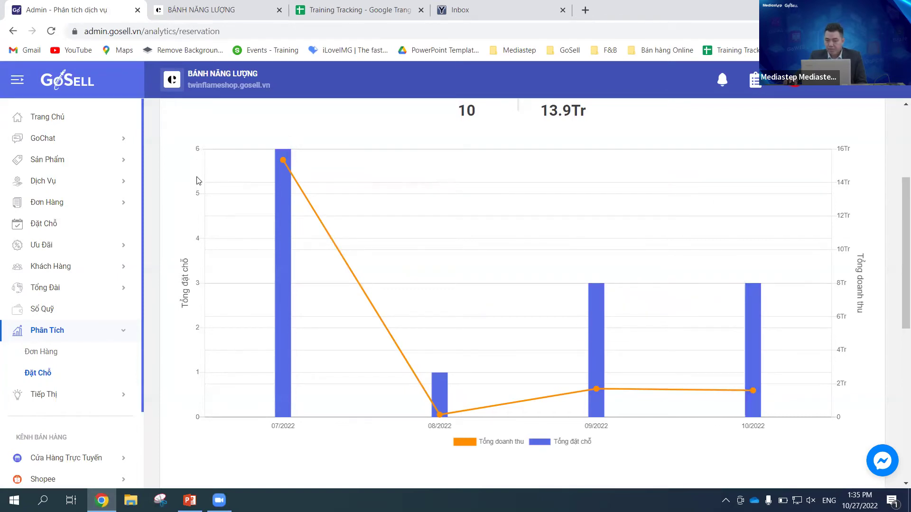
scroll(661, 376, "up", 1)
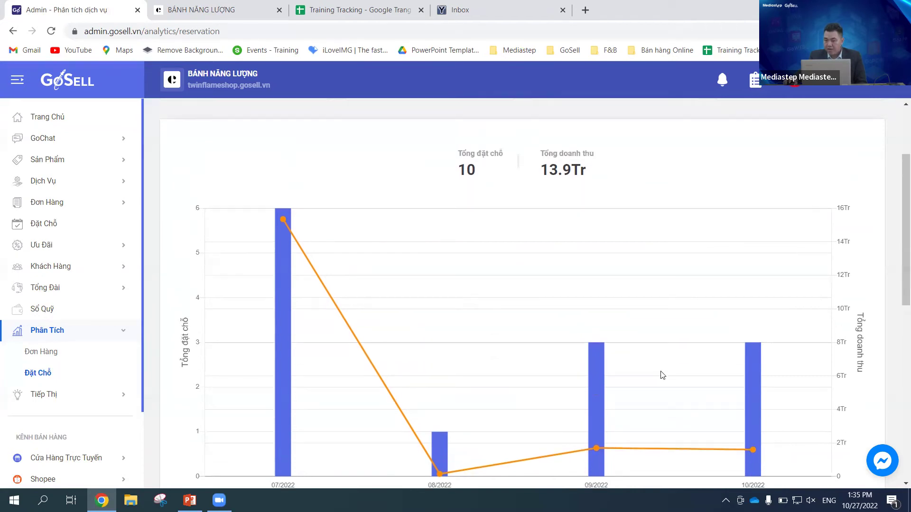
scroll(709, 372, "down", 1)
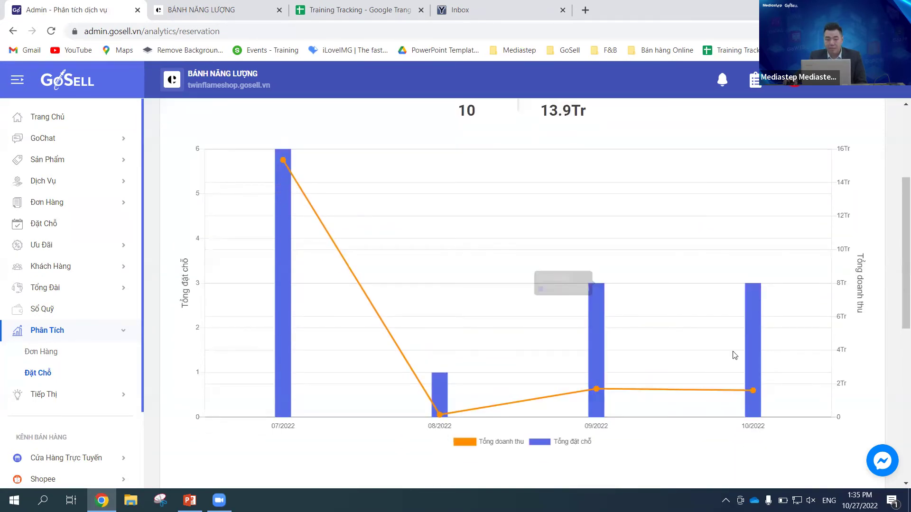
scroll(748, 335, "down", 4)
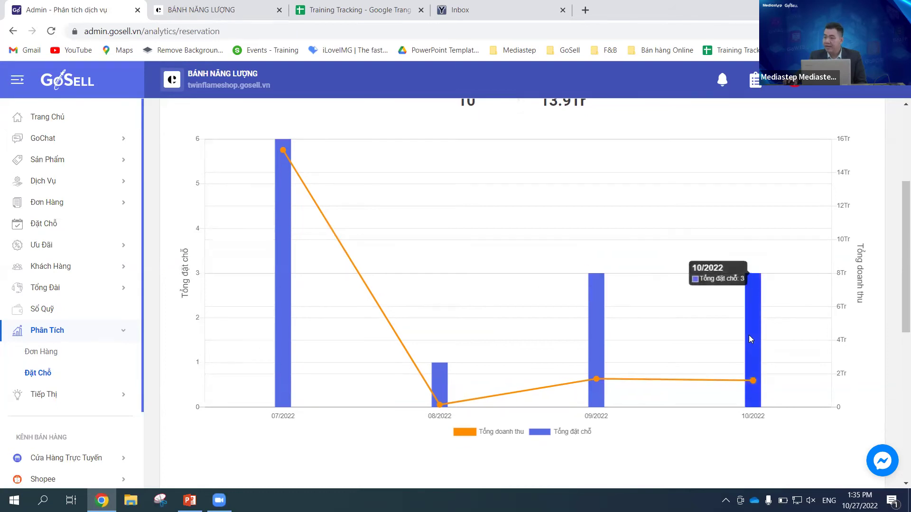
scroll(769, 335, "up", 5)
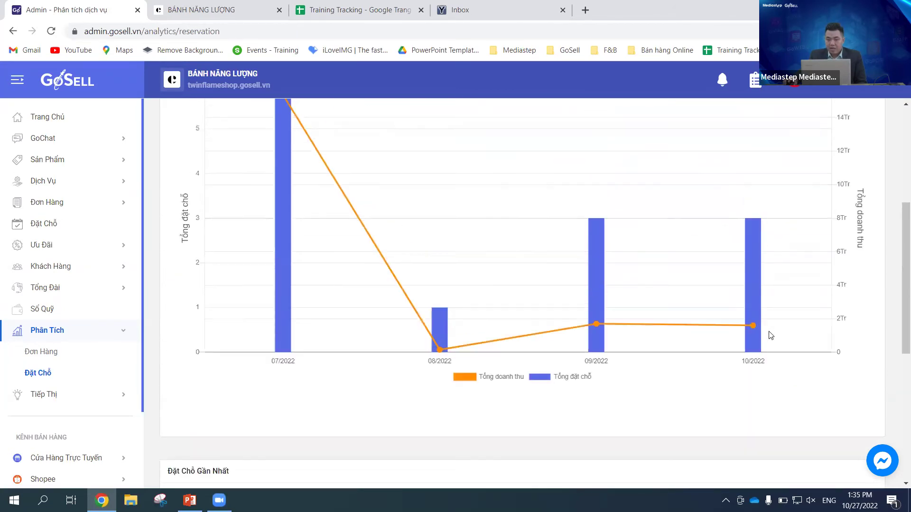
scroll(802, 317, "down", 6)
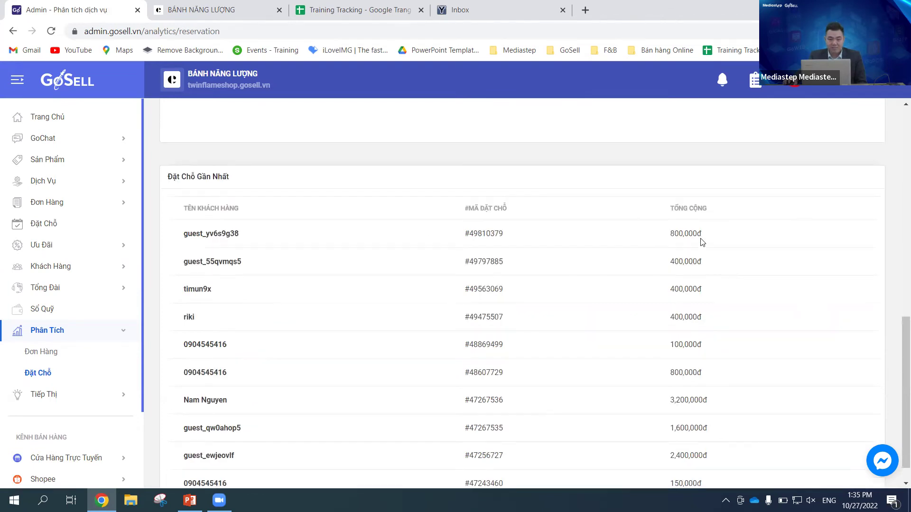
scroll(702, 240, "up", 6)
scroll(772, 266, "down", 6)
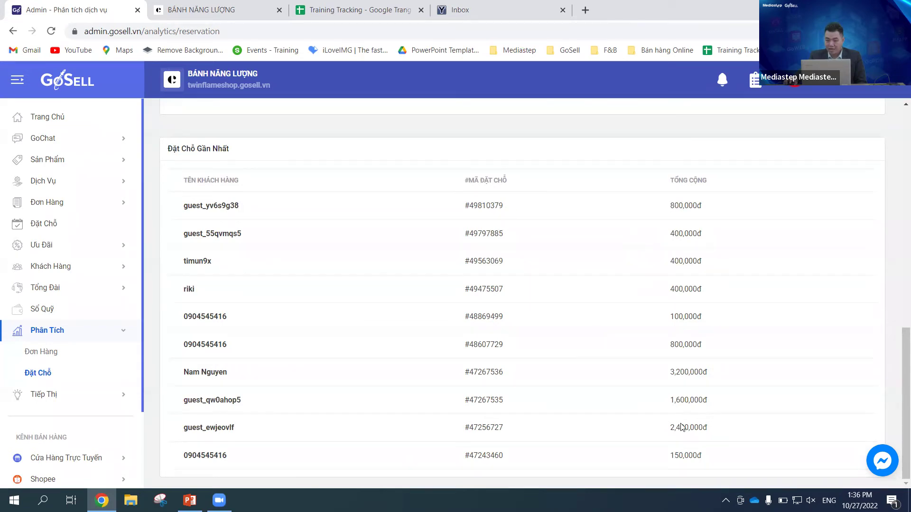
scroll(815, 368, "up", 12)
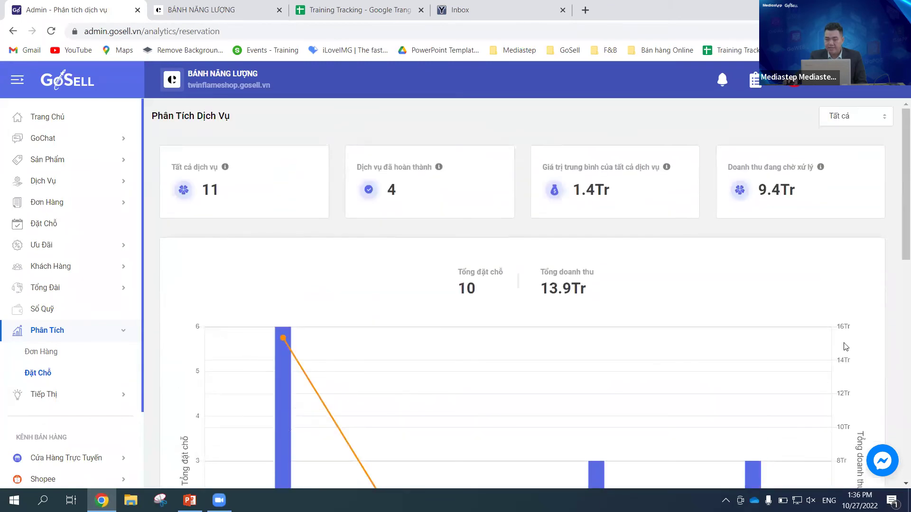
left_click(57, 227)
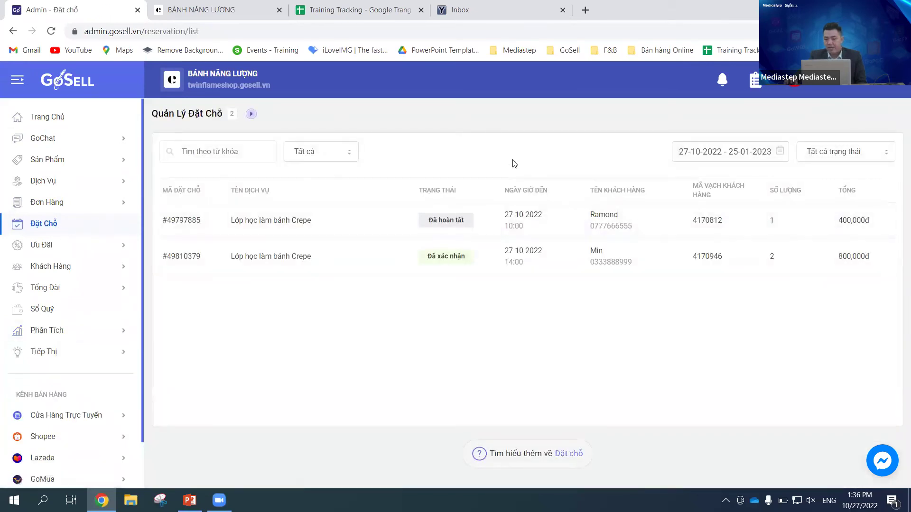
left_click(332, 261)
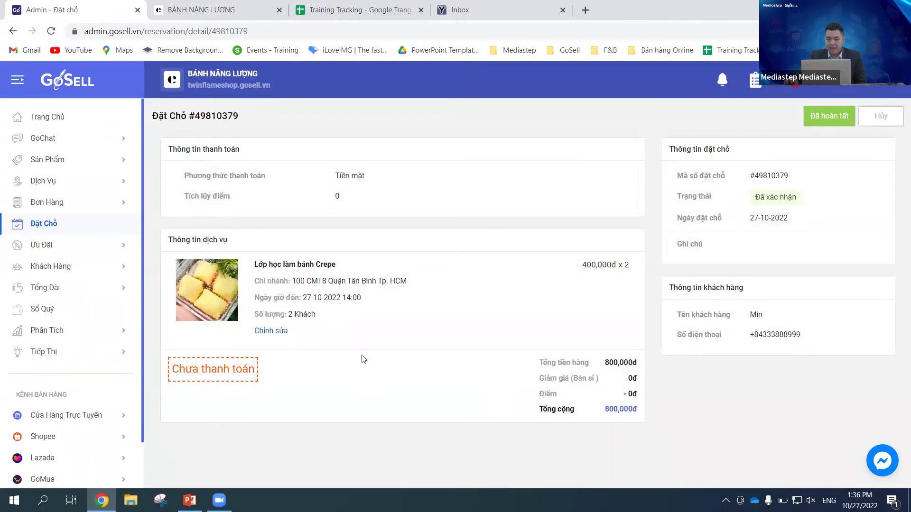
left_click(829, 117)
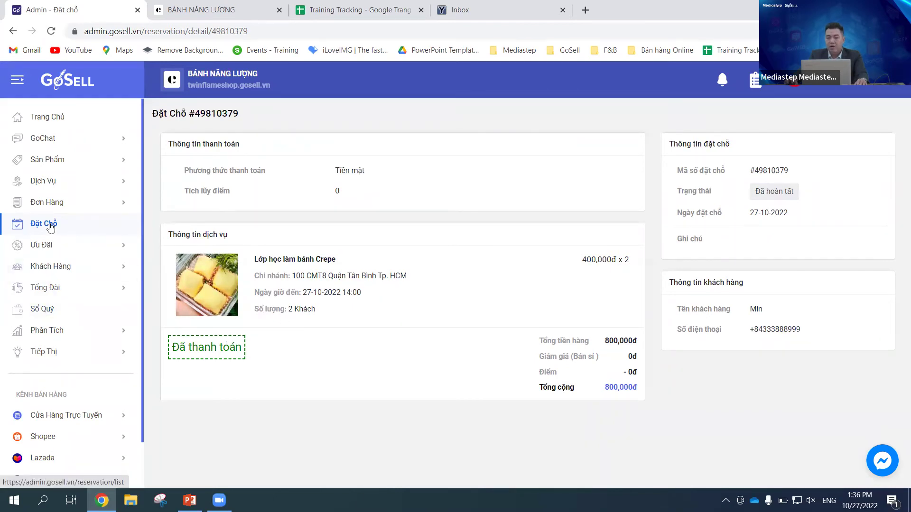
Step: Return to the Quản Lý Đặt Chỗ reservation list via the Đặt Chỗ sidebar item
left_click(76, 223)
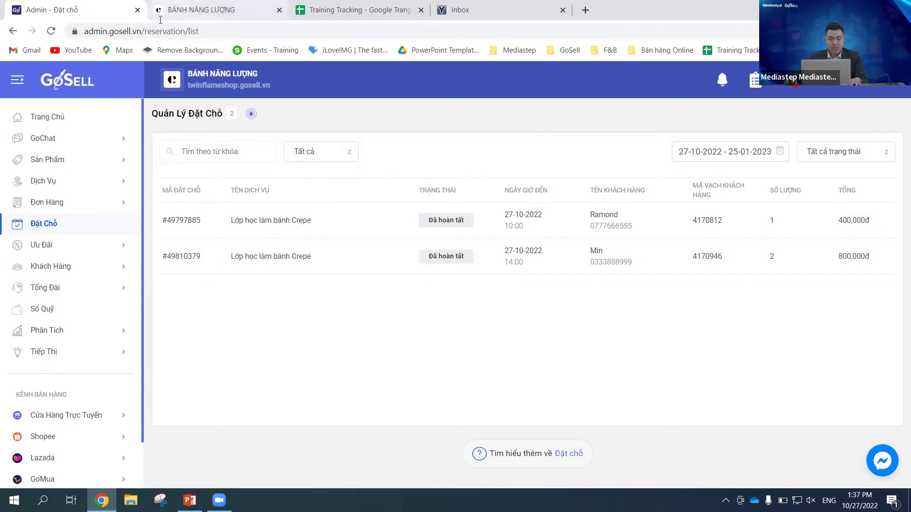
Step: Switch to the storefront and sign in to the customer account via Đăng nhập
left_click(199, 11)
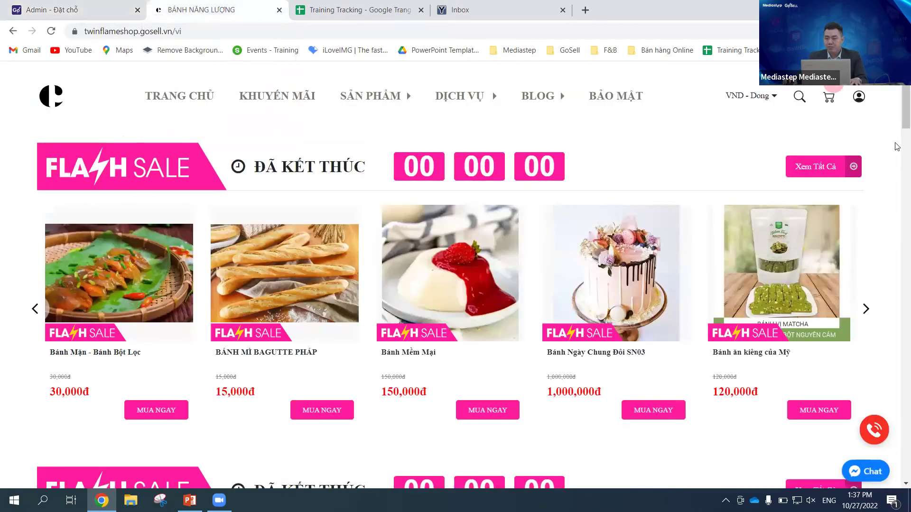
scroll(882, 107, "down", 2)
scroll(870, 112, "up", 2)
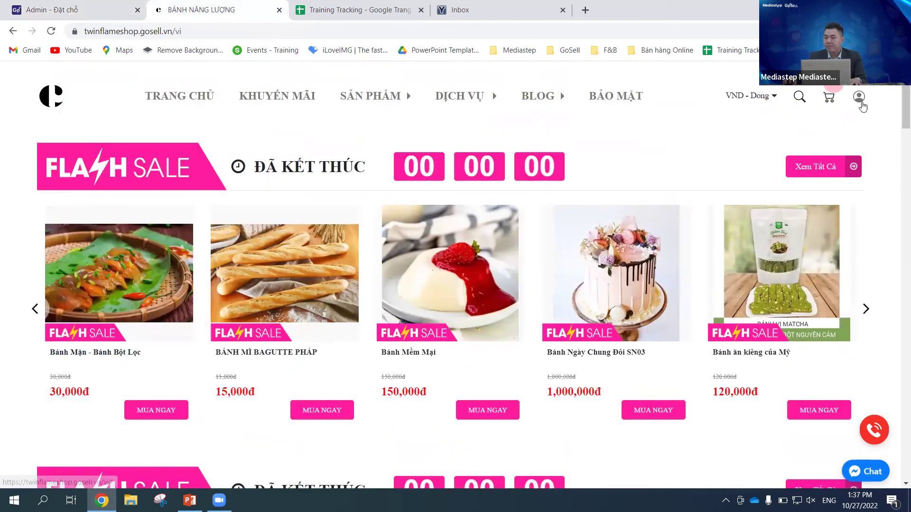
left_click(859, 97)
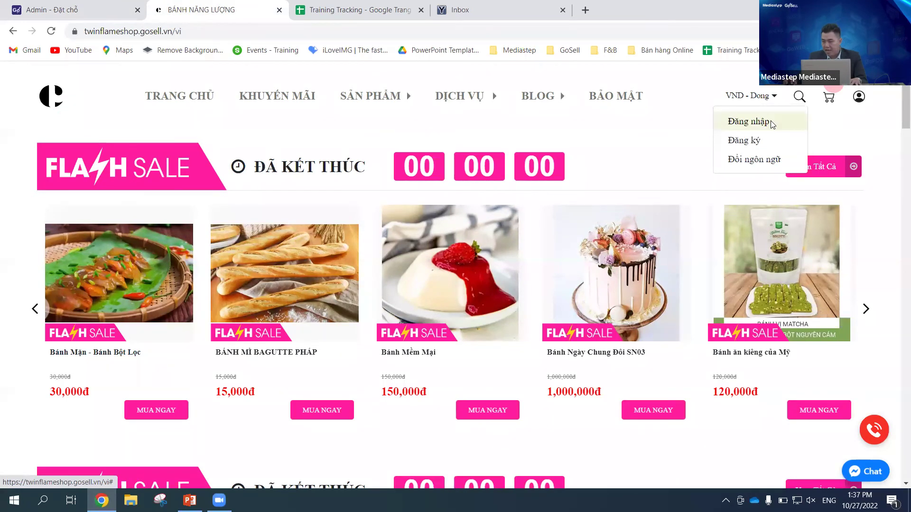
left_click(774, 124)
left_click(420, 389)
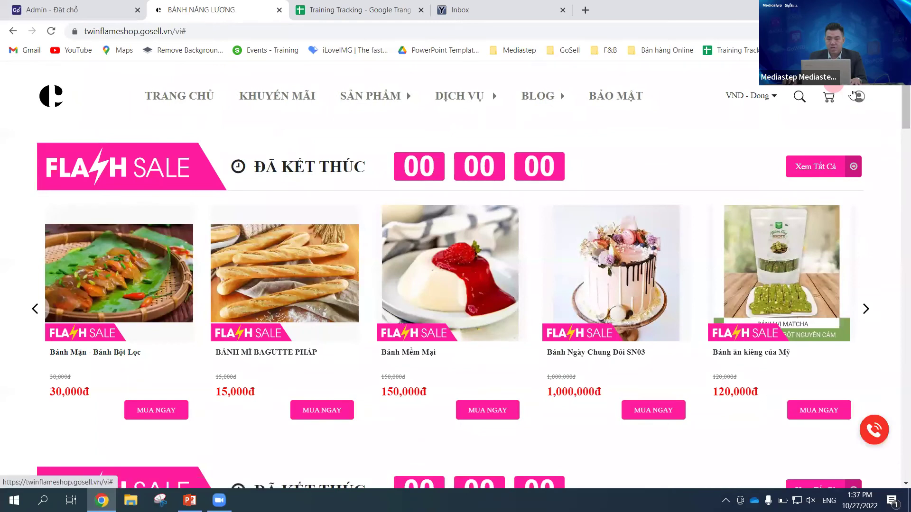
Step: Open the Trang cá nhân page listing the customer's orders under Đơn Hàng Của Tôi
left_click(859, 96)
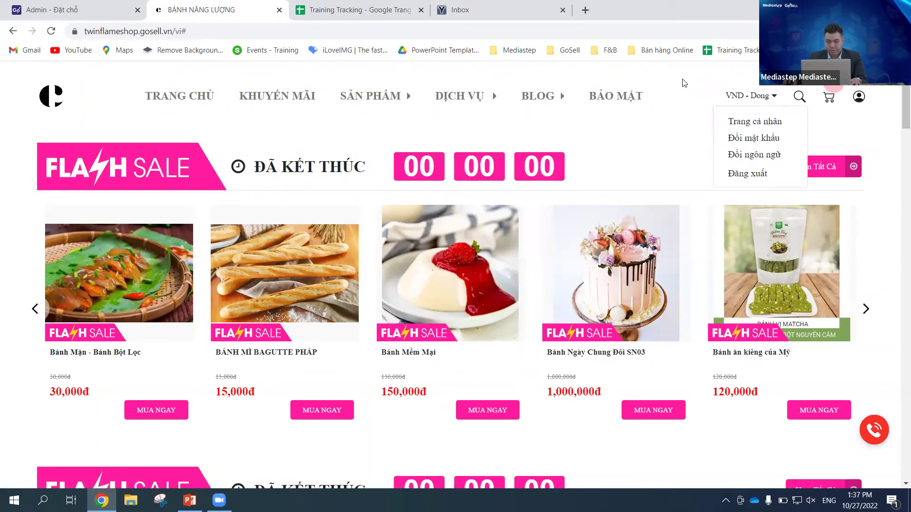
left_click(669, 80)
left_click(869, 101)
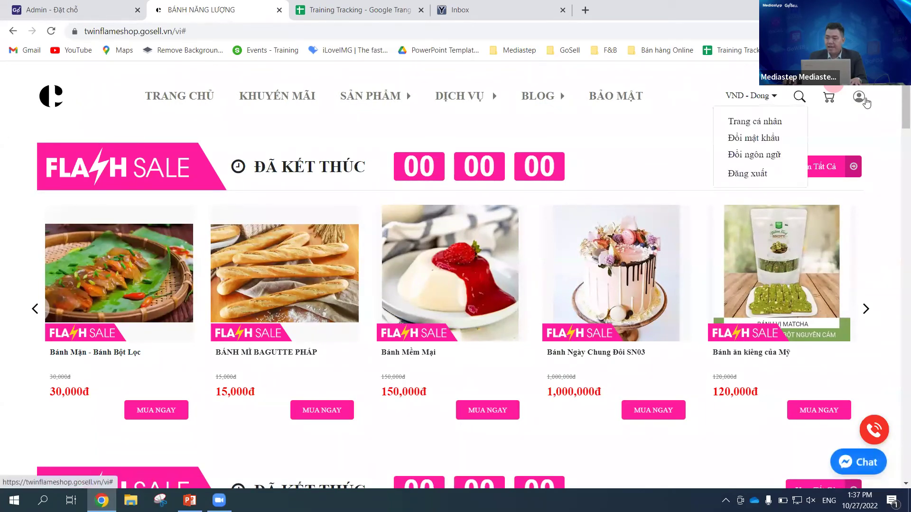
left_click(768, 121)
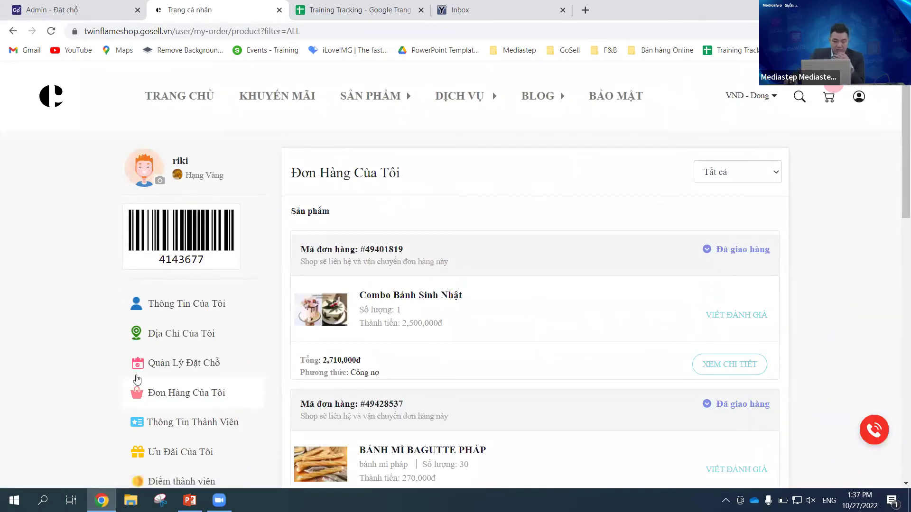
scroll(204, 294, "down", 2)
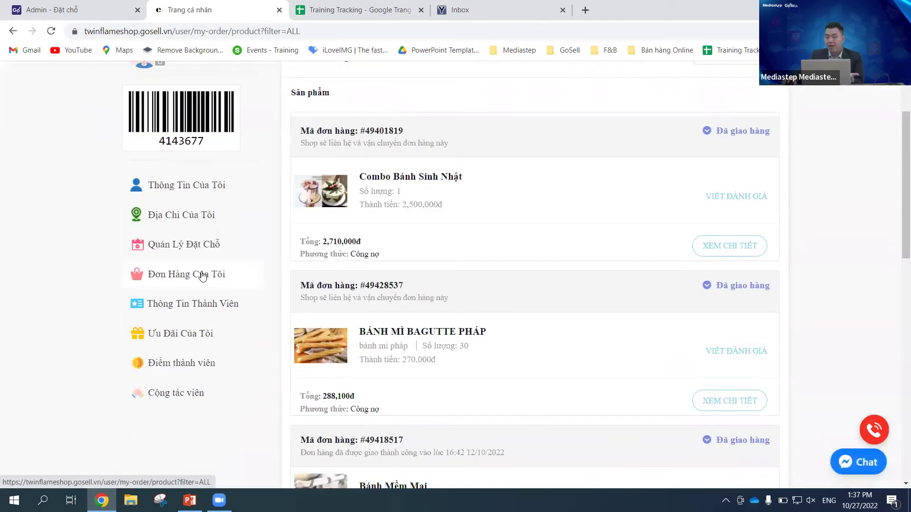
left_click(182, 245)
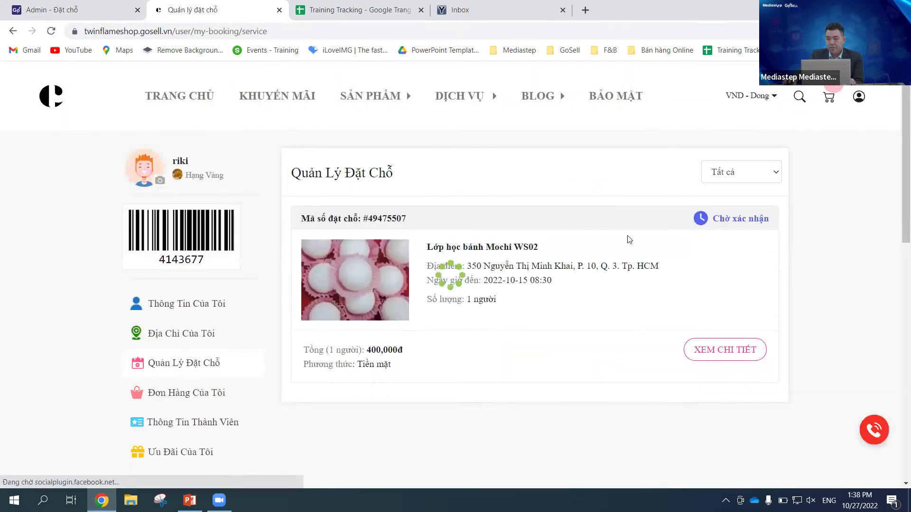
scroll(896, 163, "down", 1)
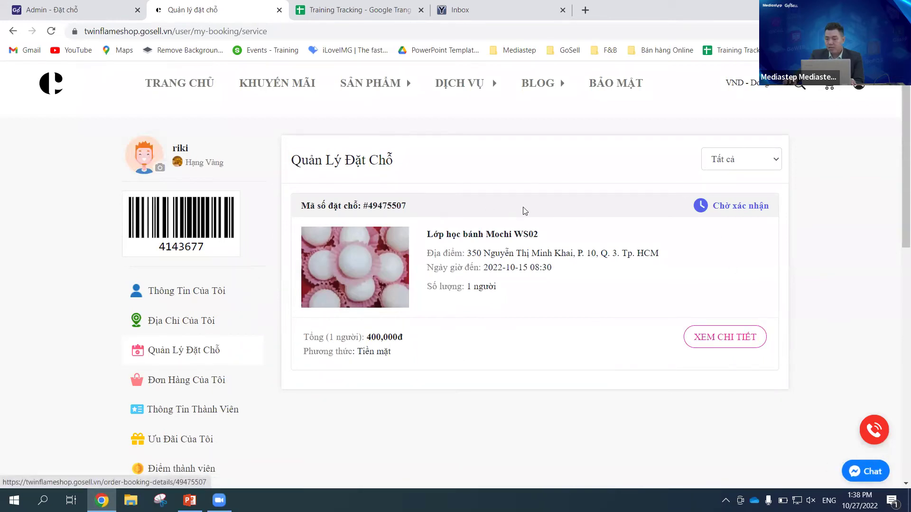
left_click_drag(714, 206, 777, 208)
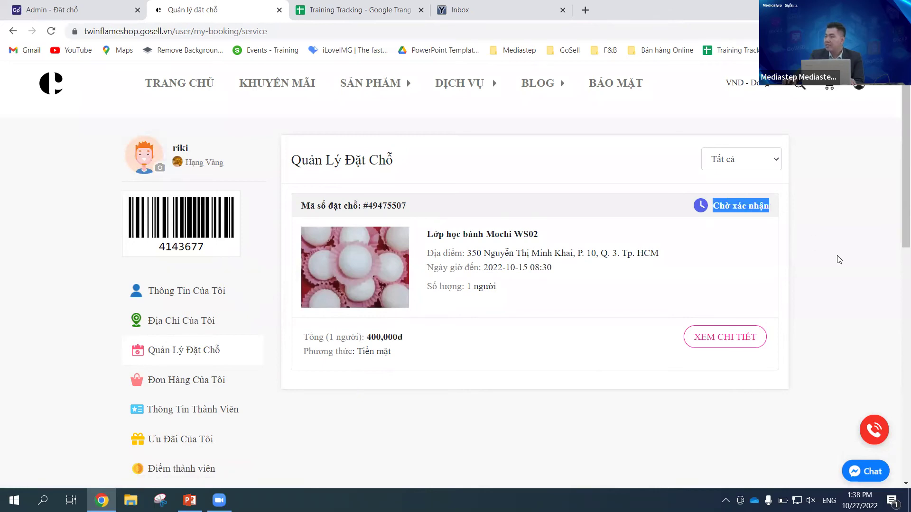
left_click(812, 214)
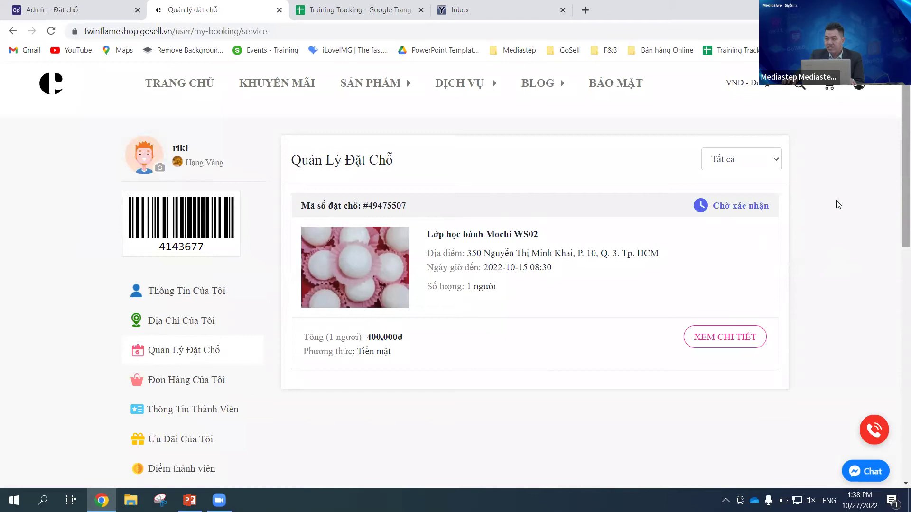
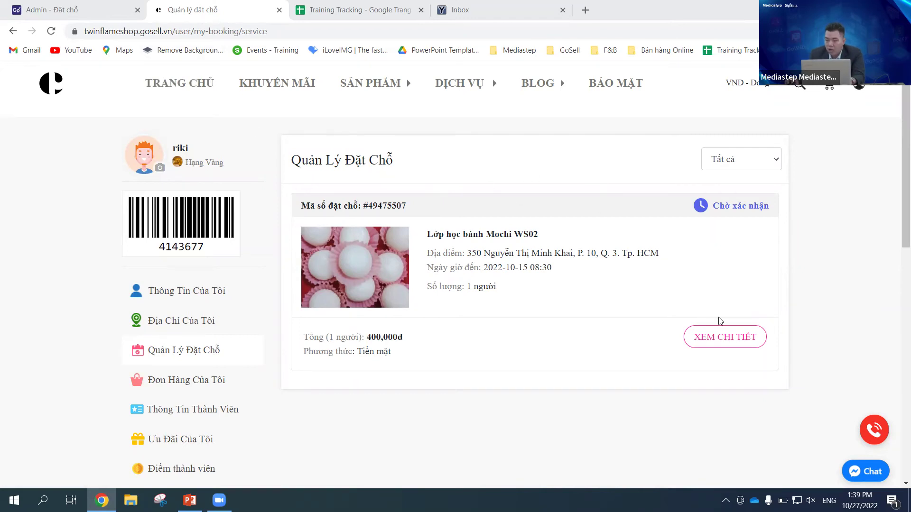
Step: Open the Mochi WS02 booking's details and review the 400,000đ cash order
left_click(726, 339)
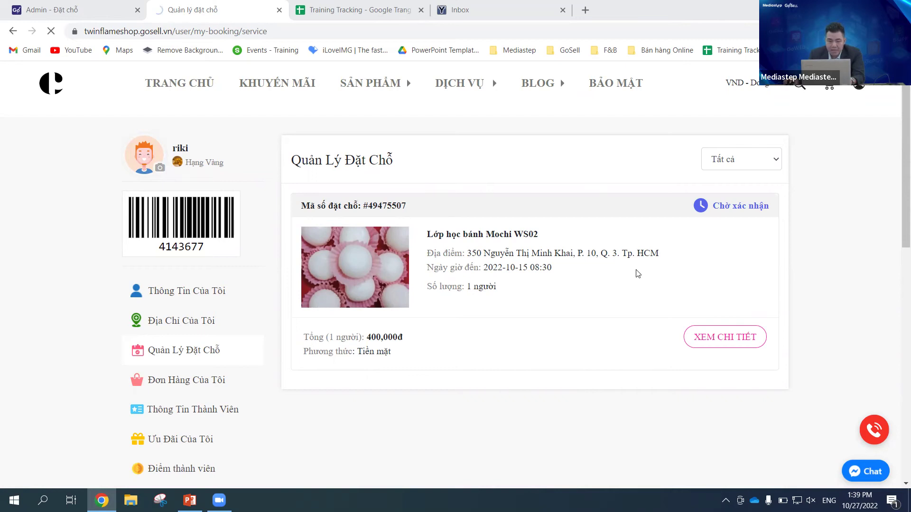
scroll(759, 301, "down", 4)
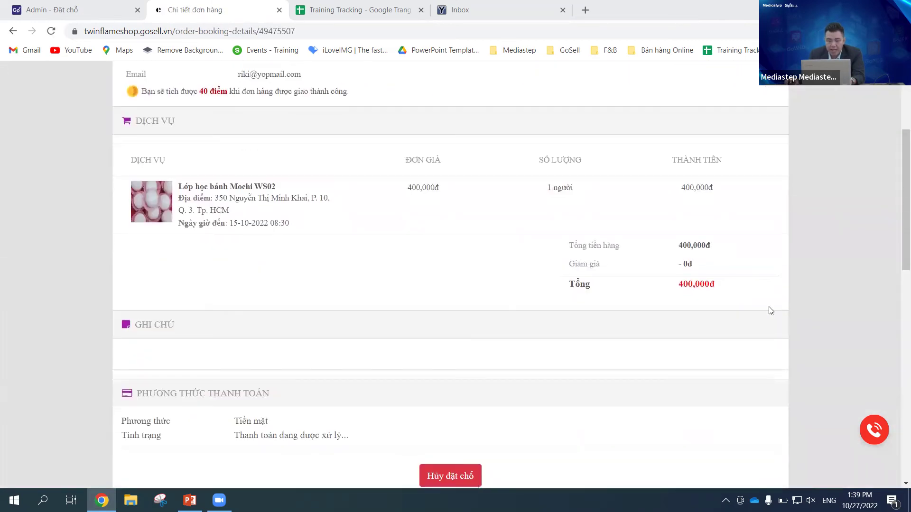
scroll(770, 308, "up", 2)
scroll(772, 306, "down", 1)
scroll(734, 276, "down", 4)
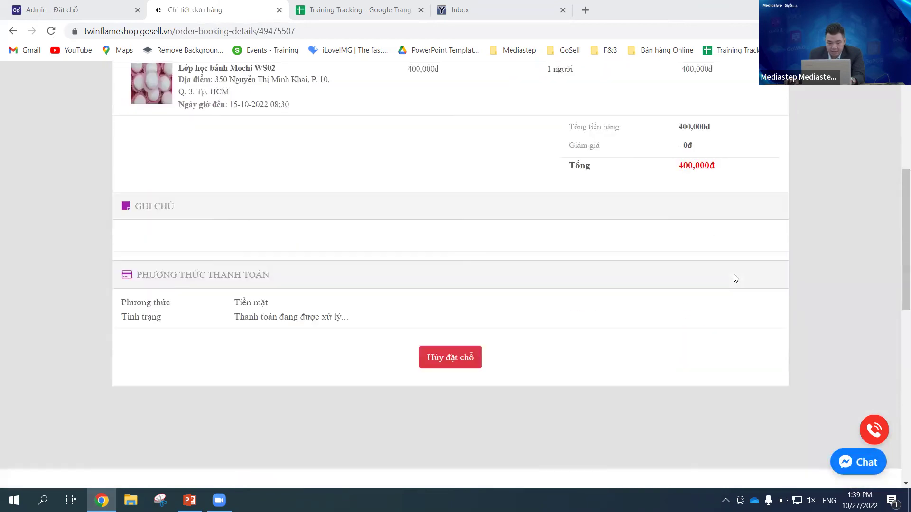
scroll(687, 270, "up", 6)
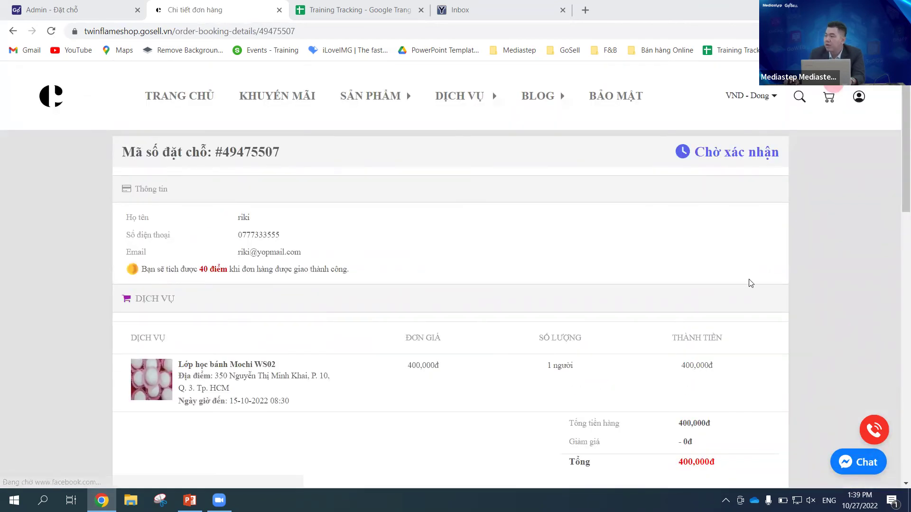
scroll(751, 283, "down", 5)
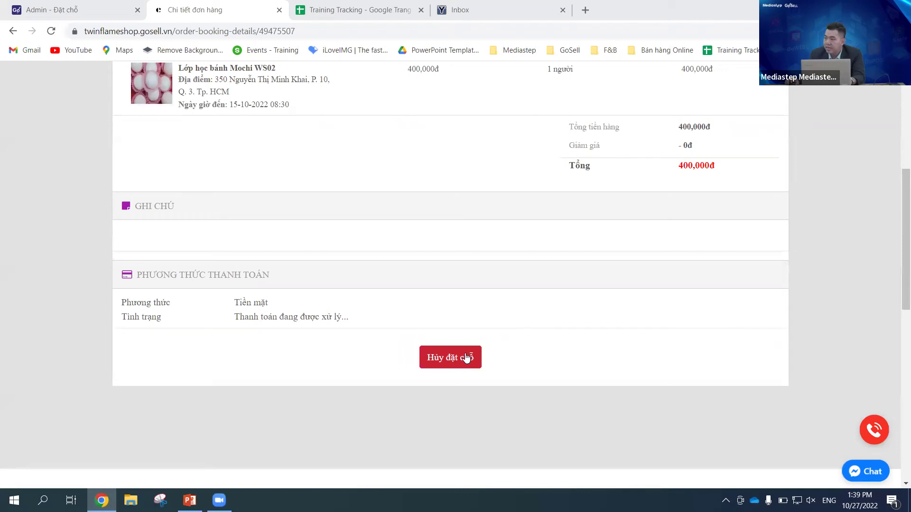
scroll(465, 356, "up", 4)
scroll(469, 356, "down", 3)
scroll(473, 356, "up", 1)
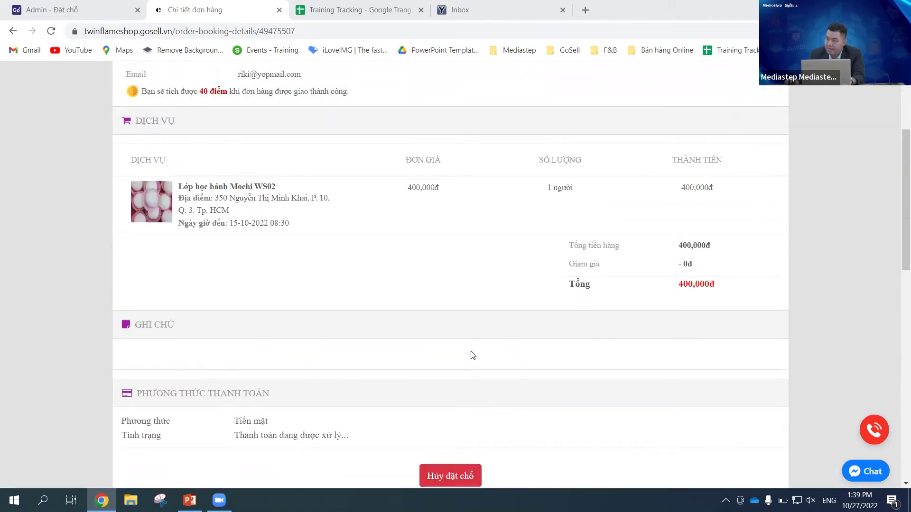
Step: Cancel the Mochi WS02 booking with Hủy đặt chỗ, confirming with Đồng Ý
scroll(472, 355, "down", 1)
left_click(441, 417)
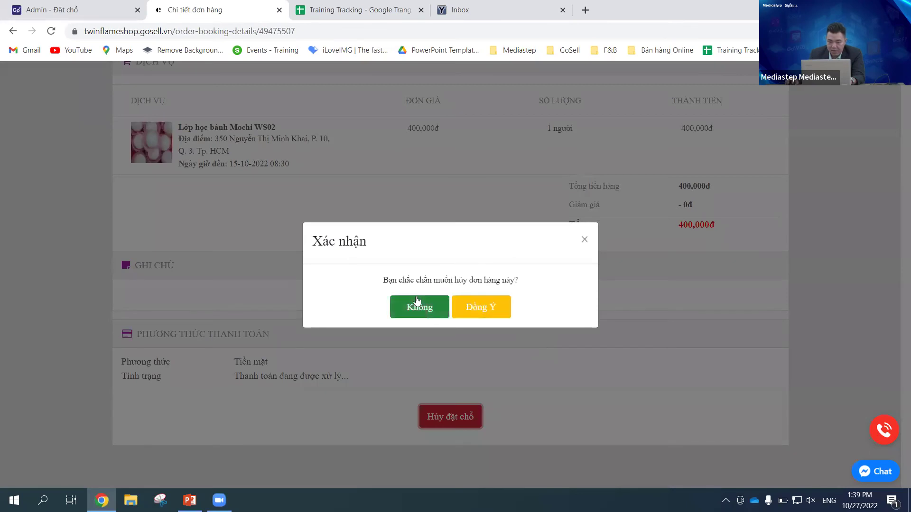
left_click(493, 312)
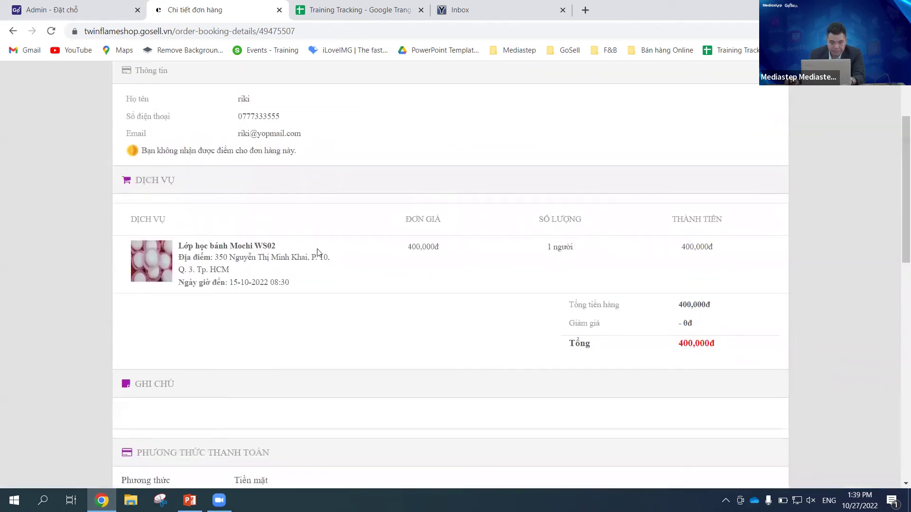
Step: Select the booking number on the cancelled booking's detail page for copying
scroll(389, 253, "up", 3)
scroll(389, 254, "down", 3)
scroll(388, 254, "up", 4)
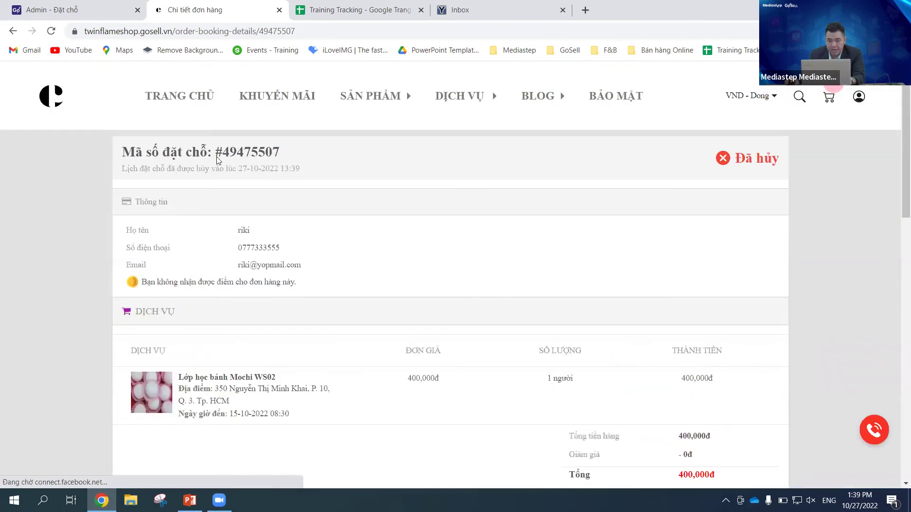
left_click_drag(216, 155, 224, 154)
left_click(361, 157)
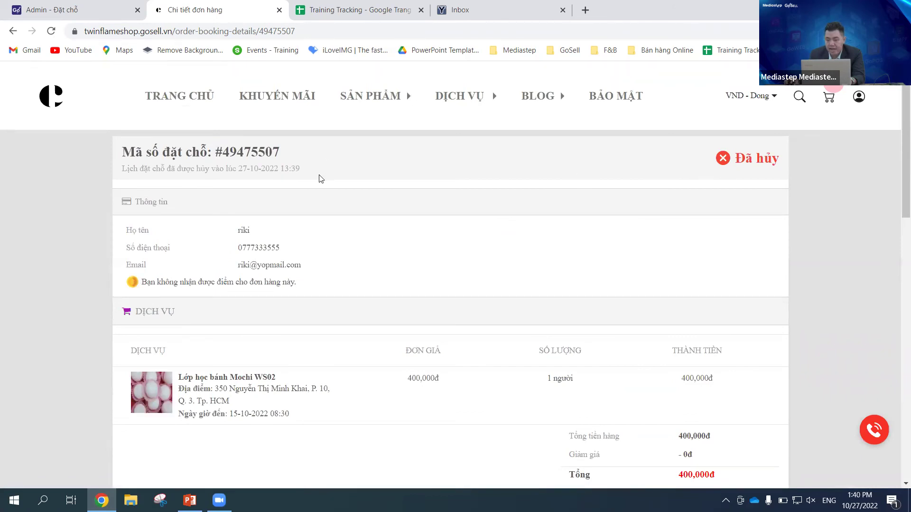
double_click(223, 154)
key("ctrl+c")
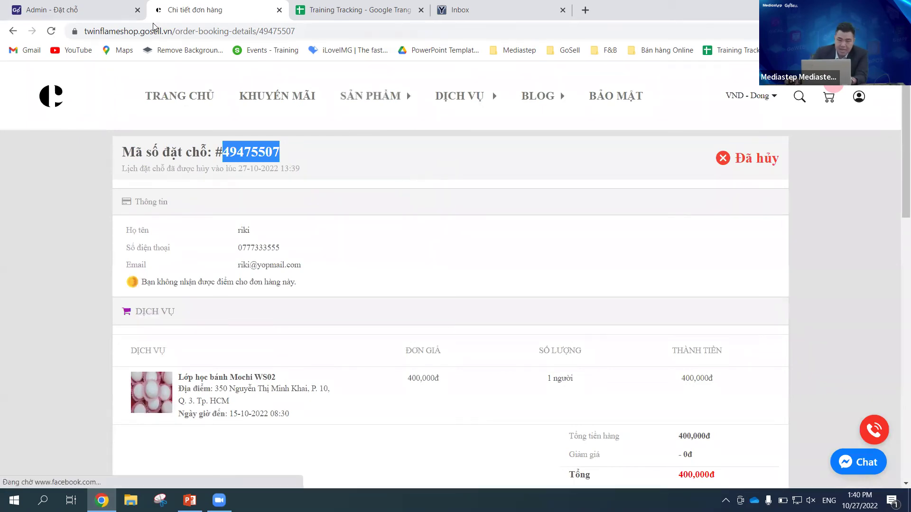
Step: In the admin booking list, filter 01-10-2022 – 30-11-2022 and search the pasted booking number
left_click(76, 10)
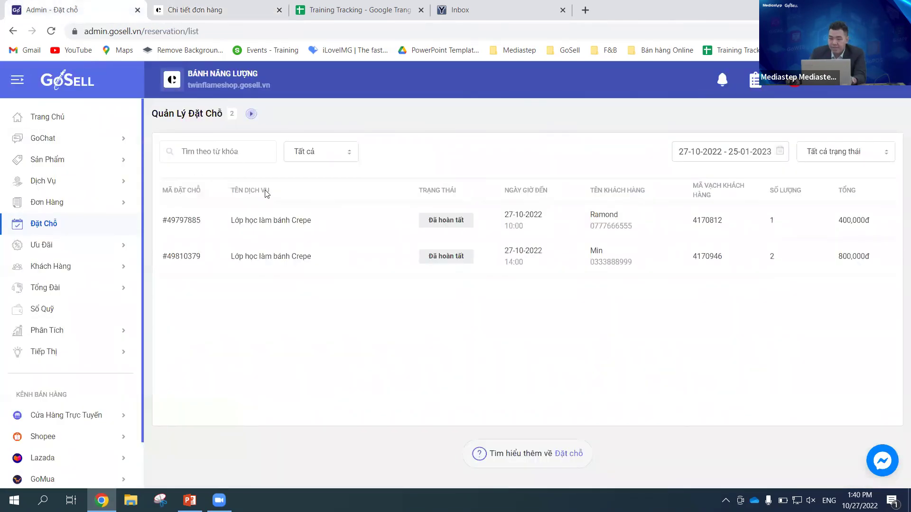
left_click(778, 157)
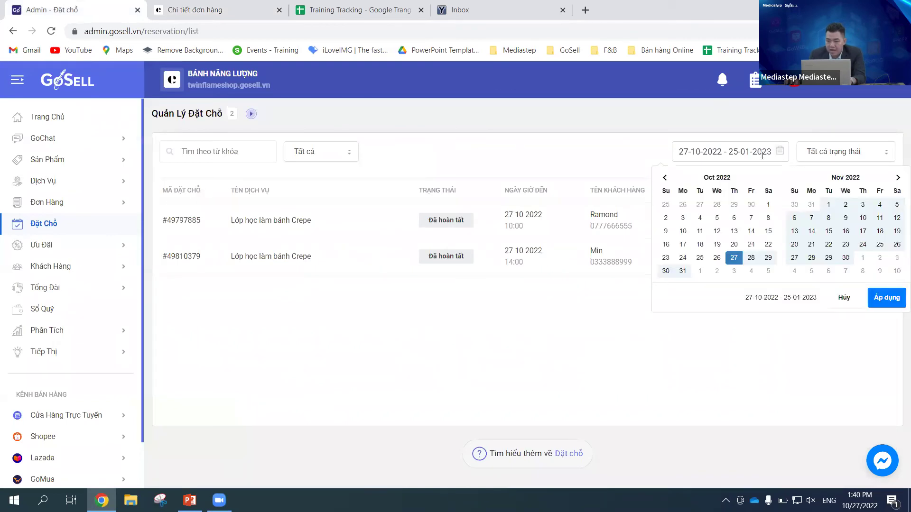
left_click(767, 206)
left_click(845, 257)
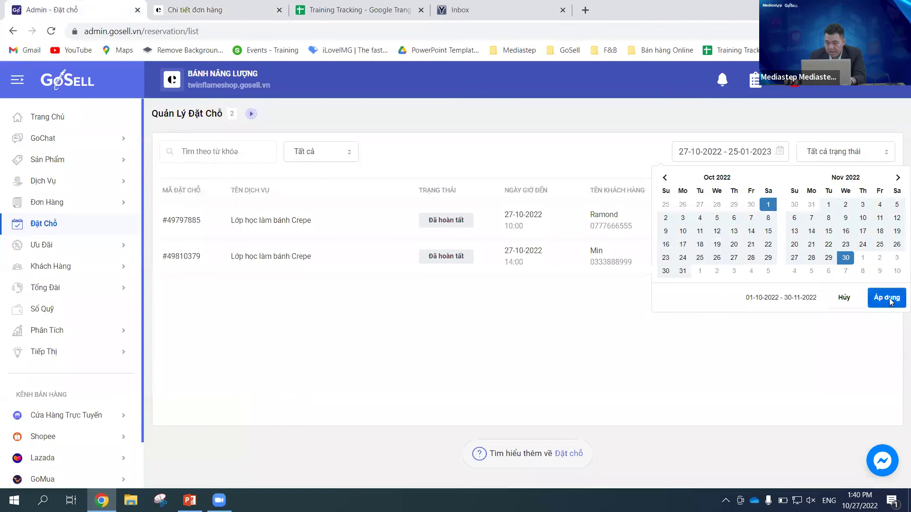
left_click(887, 298)
left_click(209, 154)
key("ctrl+v")
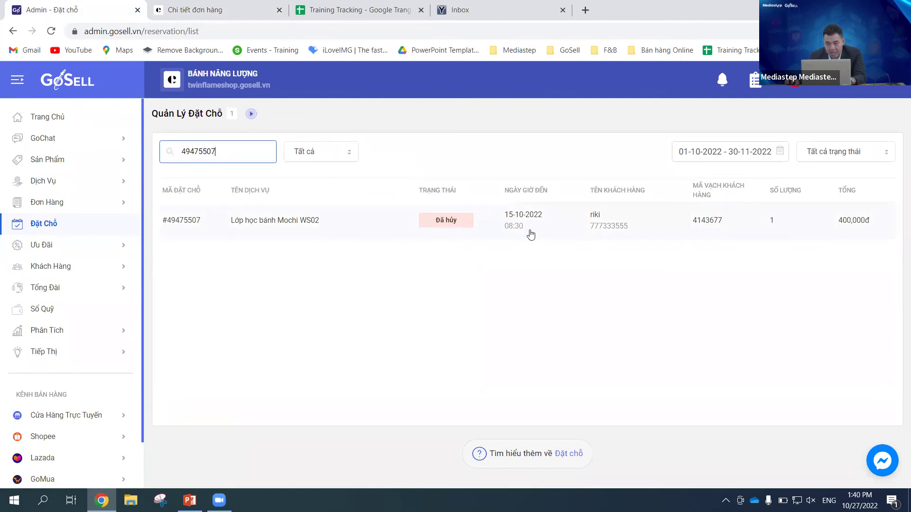
Step: View the cancelled booking's admin detail page, then go back to the Đặt Chỗ list
left_click(357, 225)
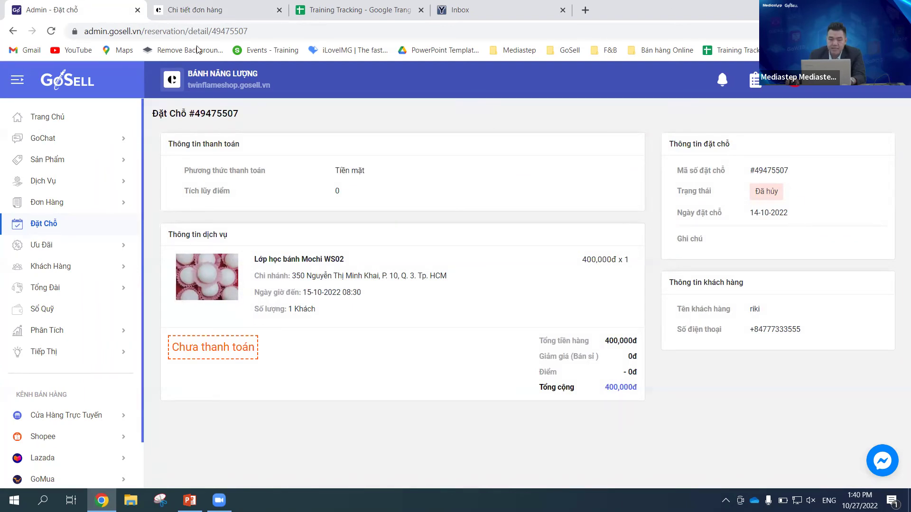
left_click(56, 227)
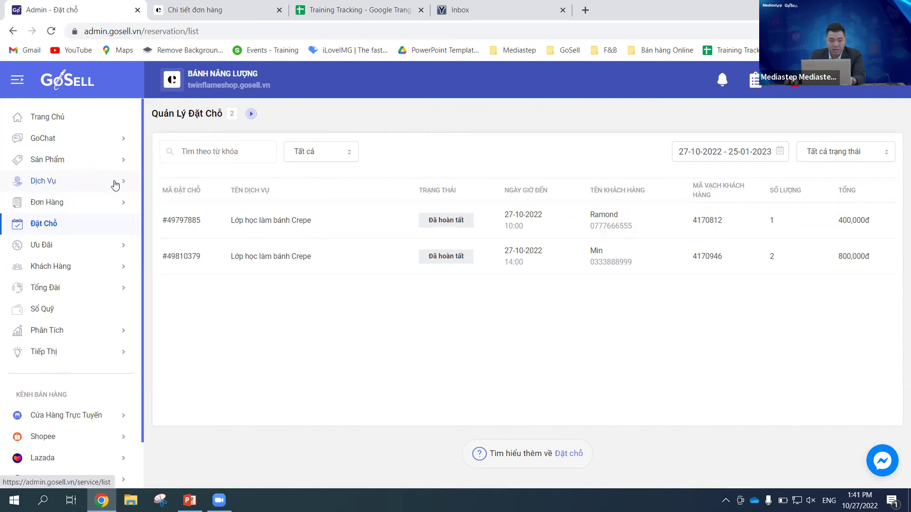
Step: Open Quản Lý Dịch Vụ from the Dịch Vụ sidebar item
left_click(115, 183)
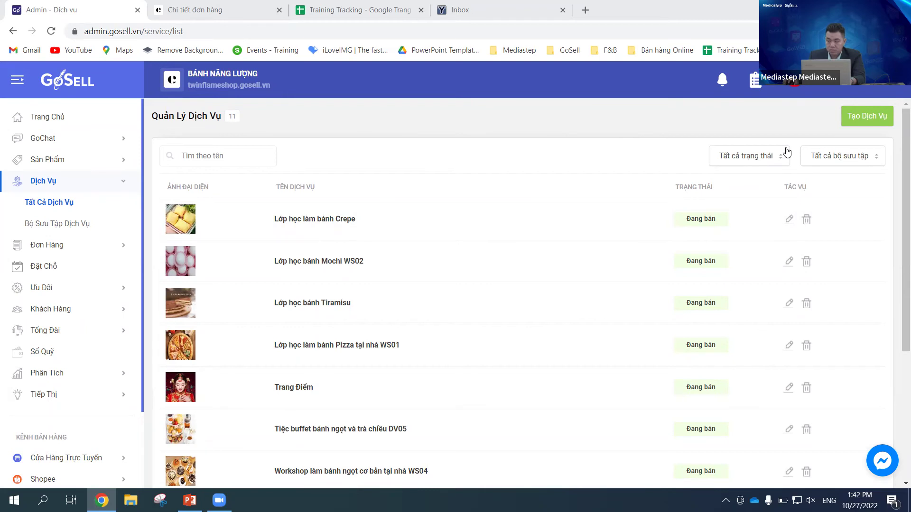
left_click(795, 228)
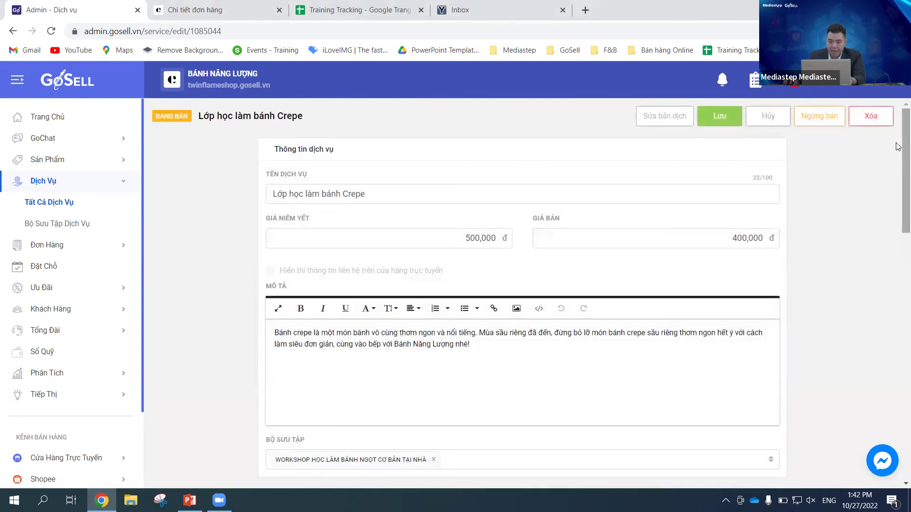
scroll(898, 166, "down", 2)
left_click_drag(898, 189, 898, 319)
left_click(418, 169)
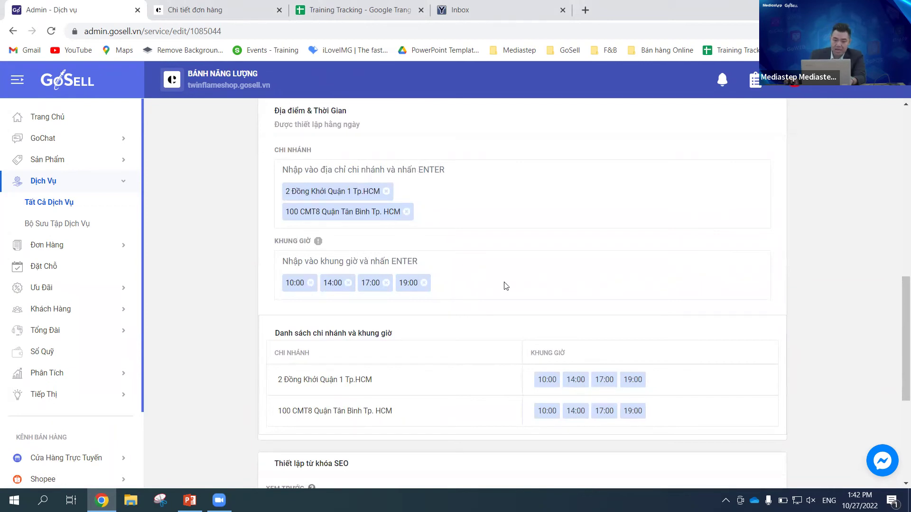
scroll(479, 280, "down", 3)
scroll(466, 259, "up", 2)
scroll(489, 291, "down", 3)
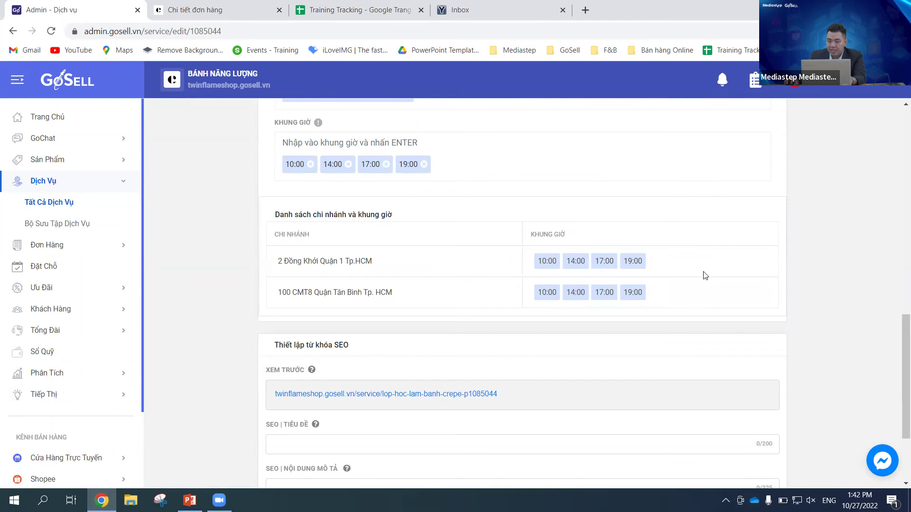
scroll(622, 249, "up", 1)
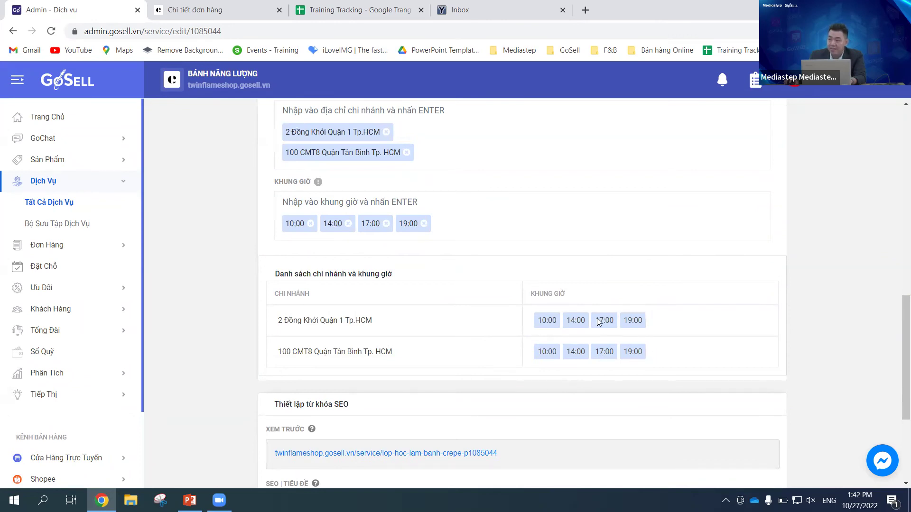
scroll(488, 284, "up", 1)
scroll(507, 289, "down", 1)
scroll(529, 287, "up", 1)
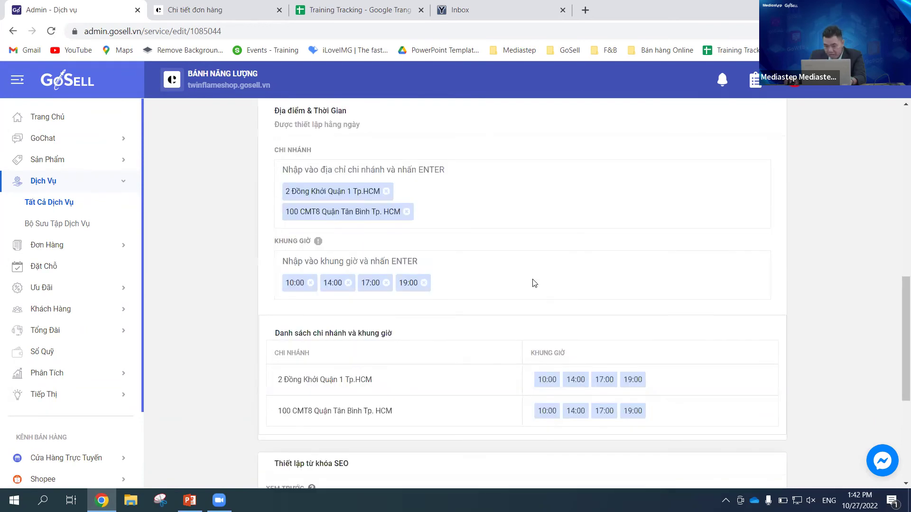
mouse_move(317, 241)
left_click_drag(904, 311, 898, 327)
scroll(897, 327, "up", 1)
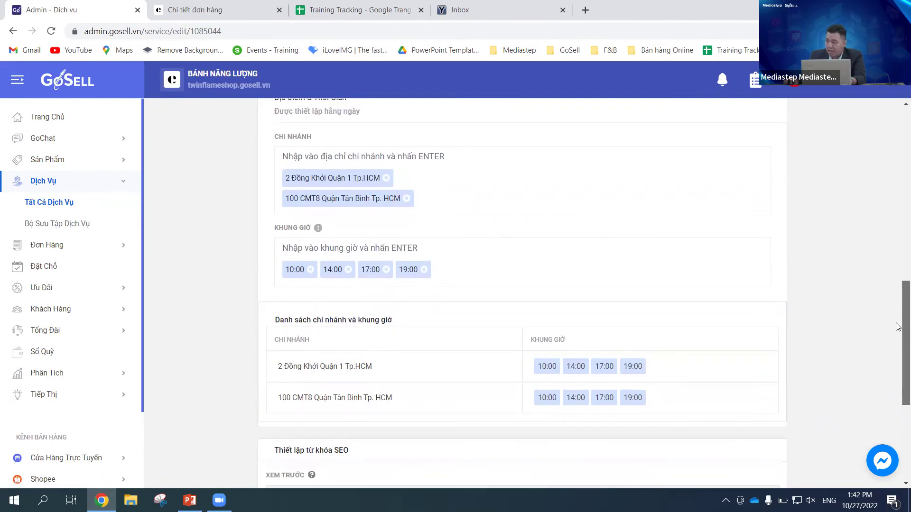
scroll(897, 325, "up", 1)
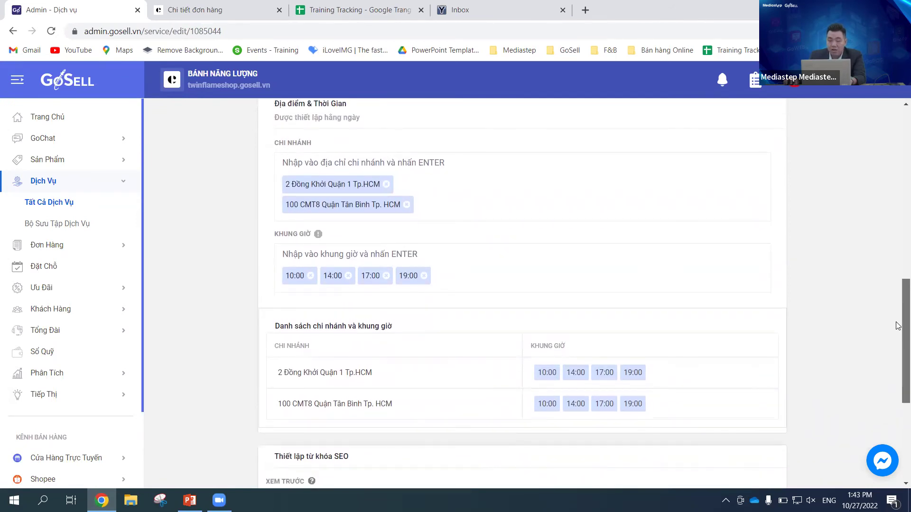
scroll(898, 328, "down", 1)
scroll(898, 327, "up", 2)
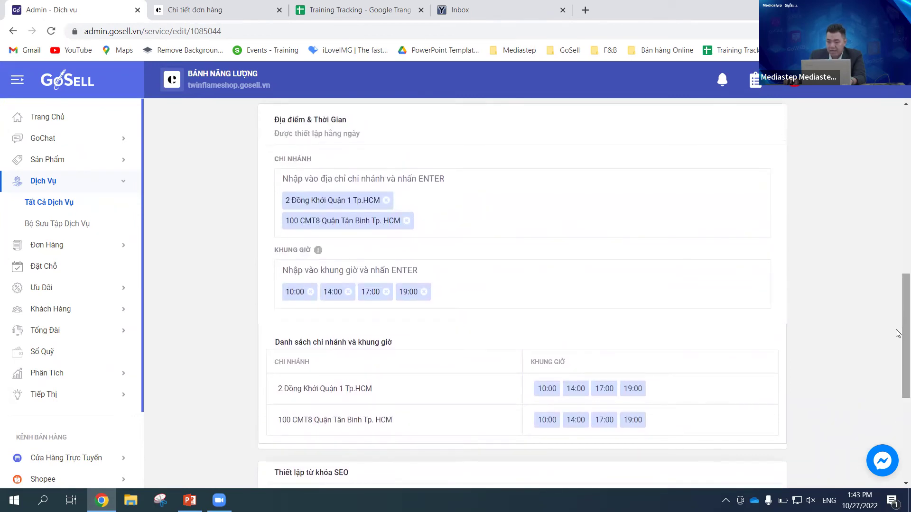
scroll(898, 327, "up", 1)
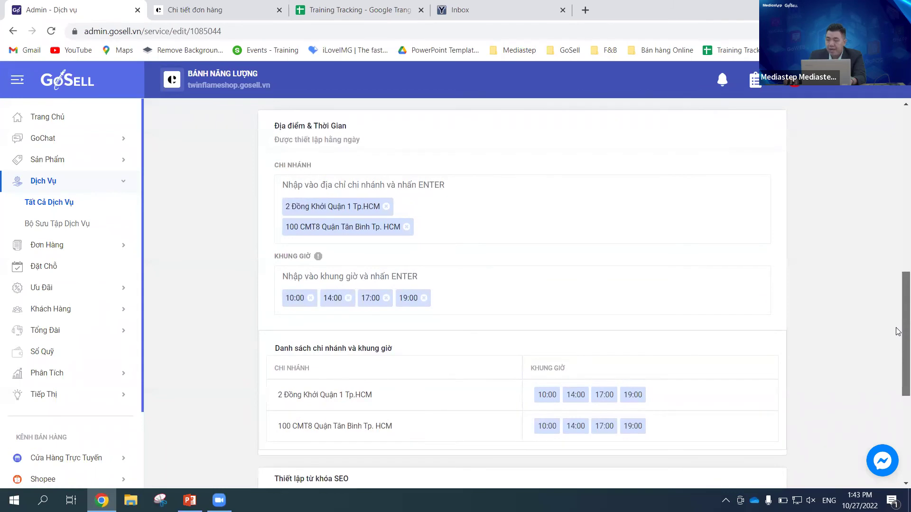
scroll(898, 331, "down", 1)
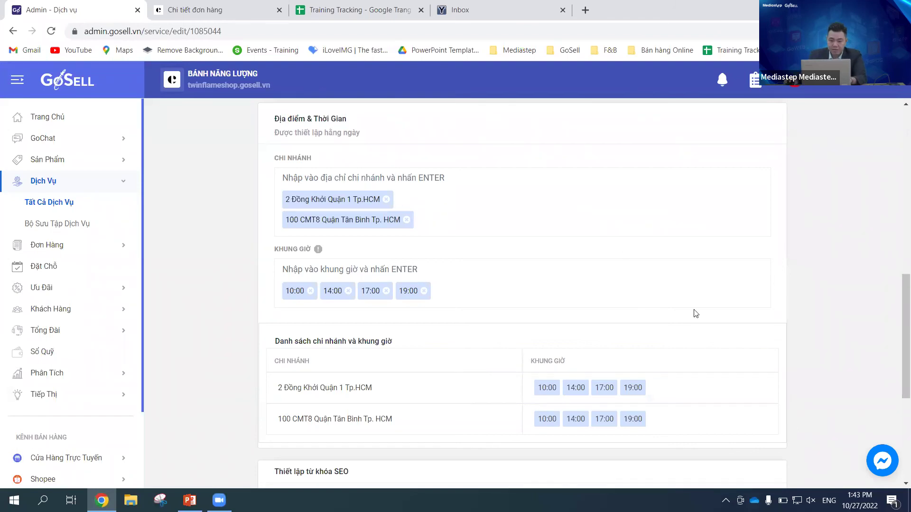
left_click_drag(897, 334, 898, 160)
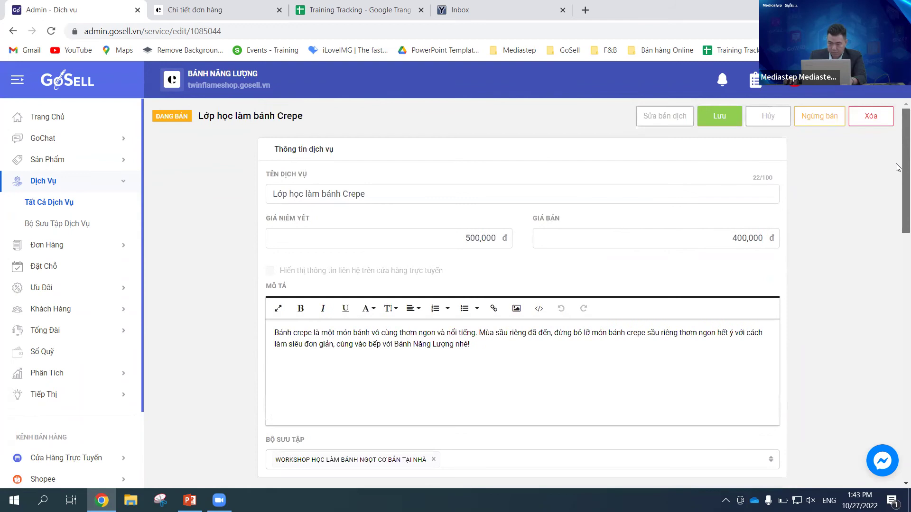
Step: Save the Crepe service and dismiss the 'Cập nhật dịch vụ thành công!' message
left_click(719, 117)
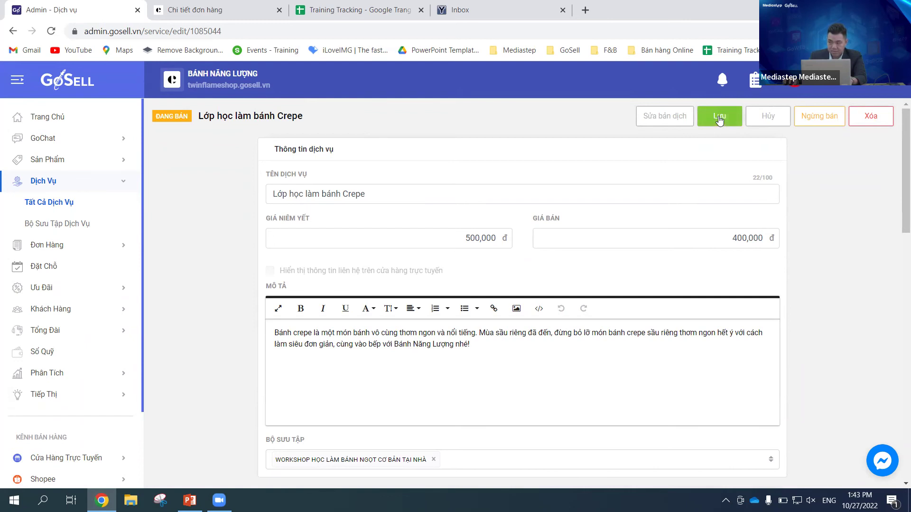
left_click(718, 116)
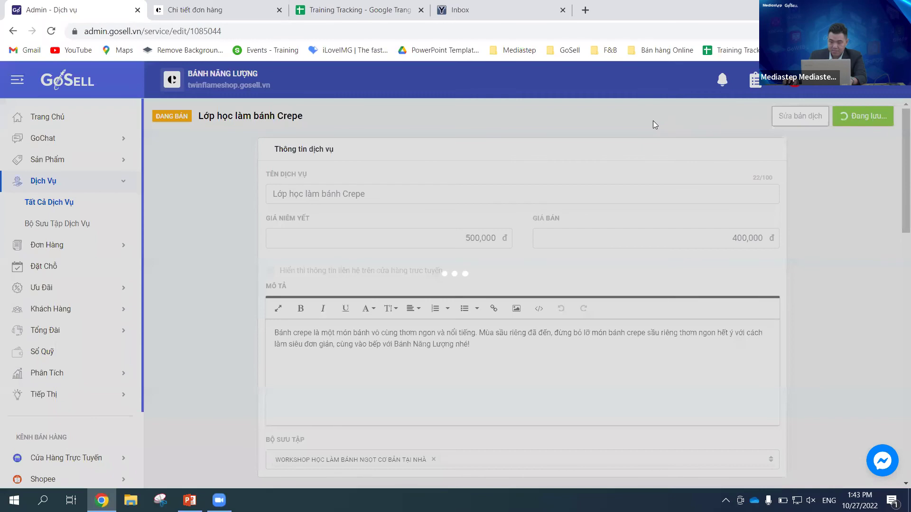
left_click(470, 304)
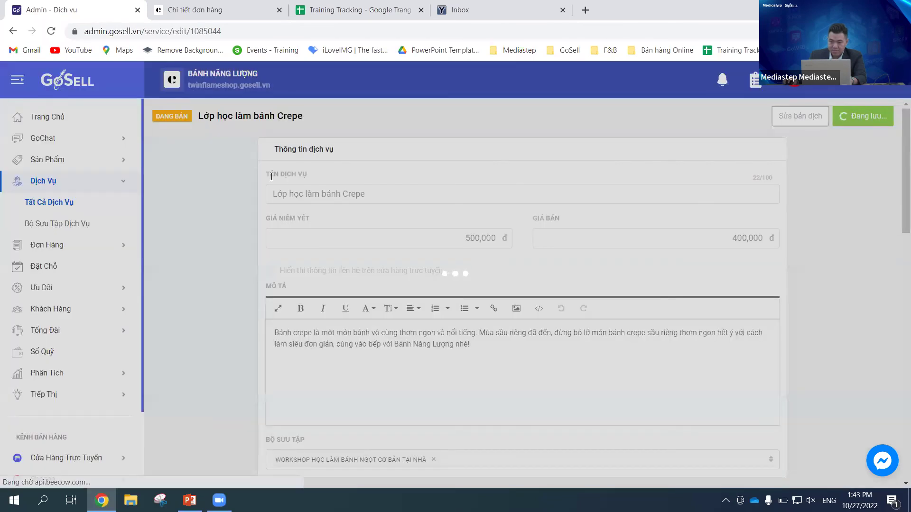
Step: Check that both branches list the 10:00, 14:00, 17:00 and 19:00 time slots
left_click_drag(899, 206, 898, 363)
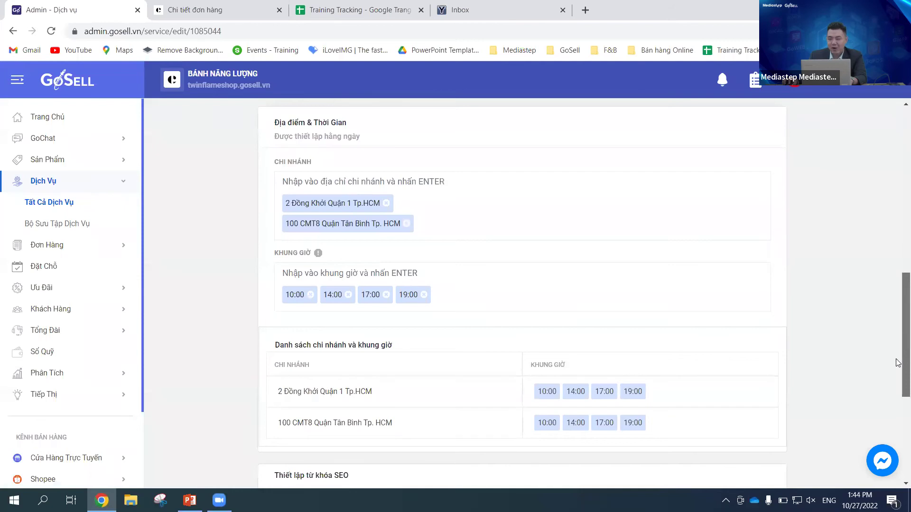
scroll(898, 351, "down", 1)
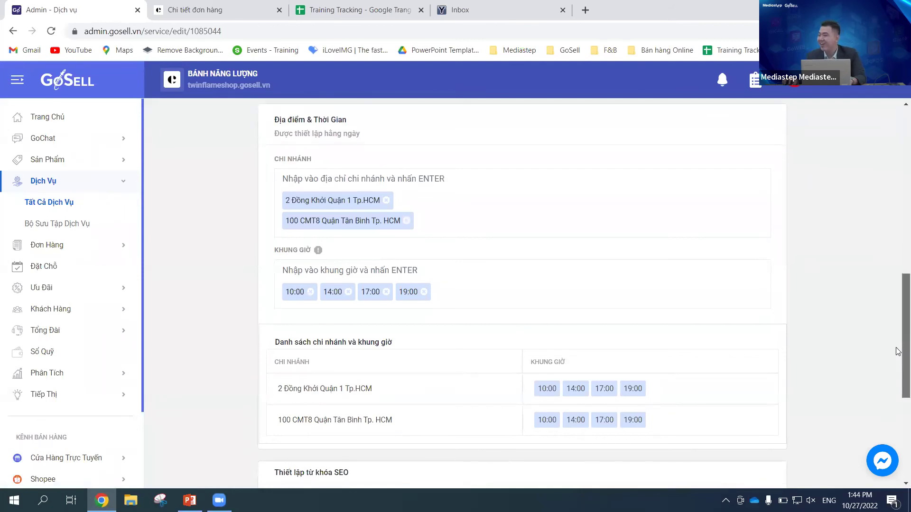
left_click_drag(898, 351, 898, 348)
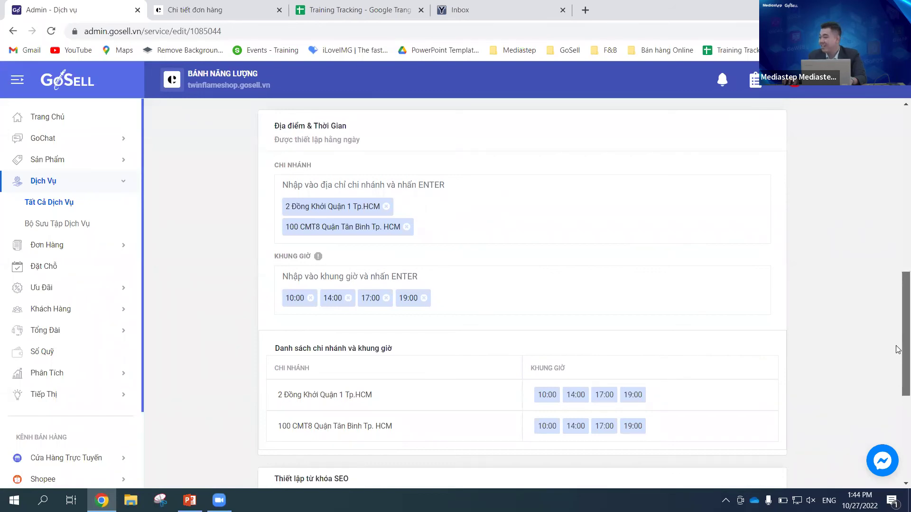
left_click_drag(898, 349, 898, 351)
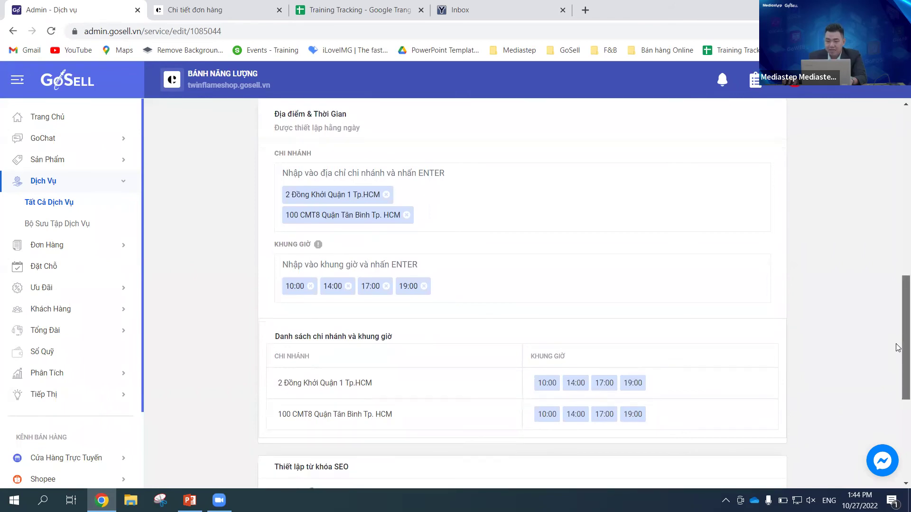
left_click_drag(898, 346, 898, 344)
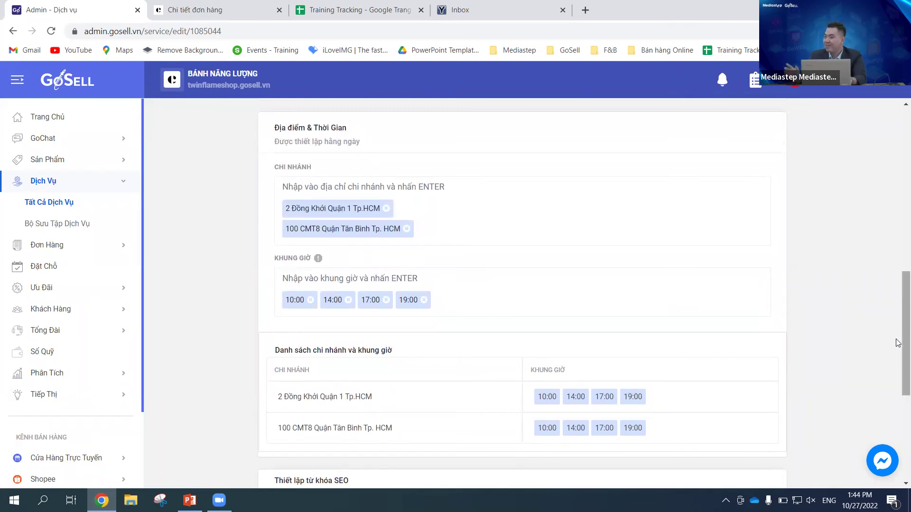
left_click_drag(897, 342, 897, 349)
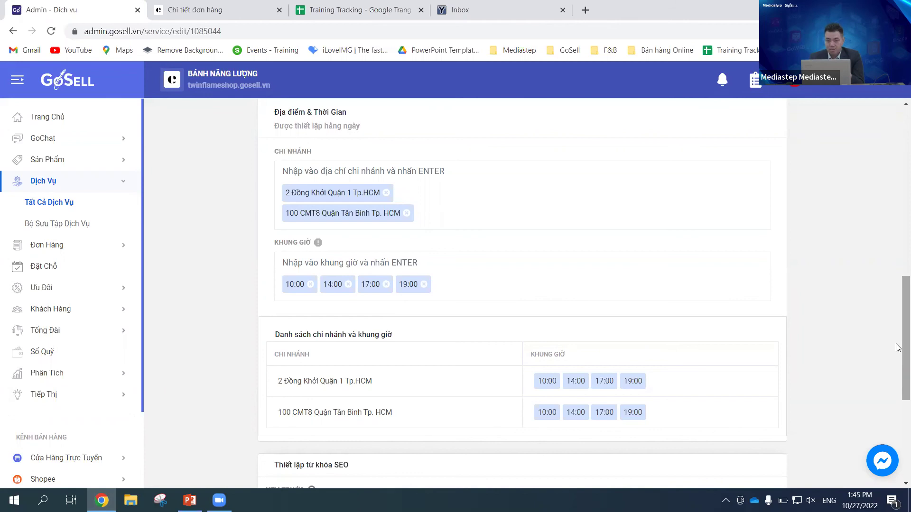
Step: Cancel out of the Crepe edit form with Hủy and confirm OK in Xác nhận
scroll(640, 307, "up", 3)
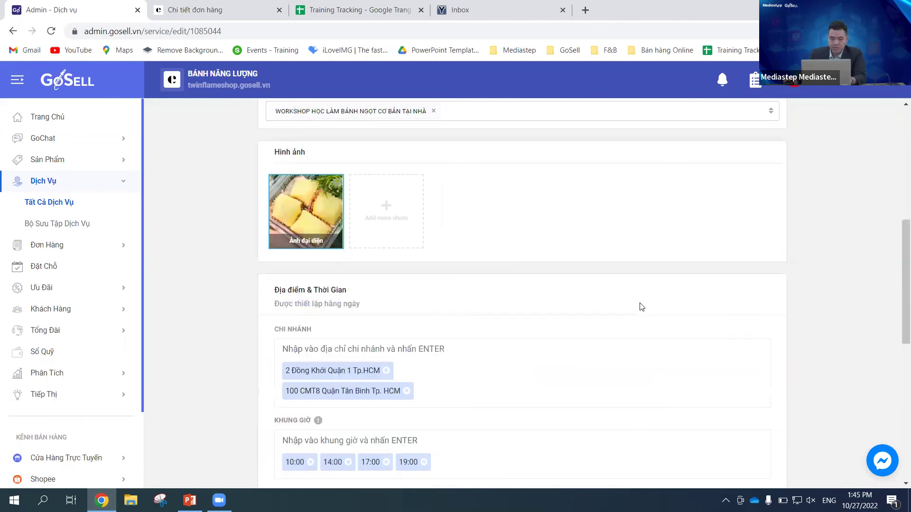
scroll(640, 307, "up", 6)
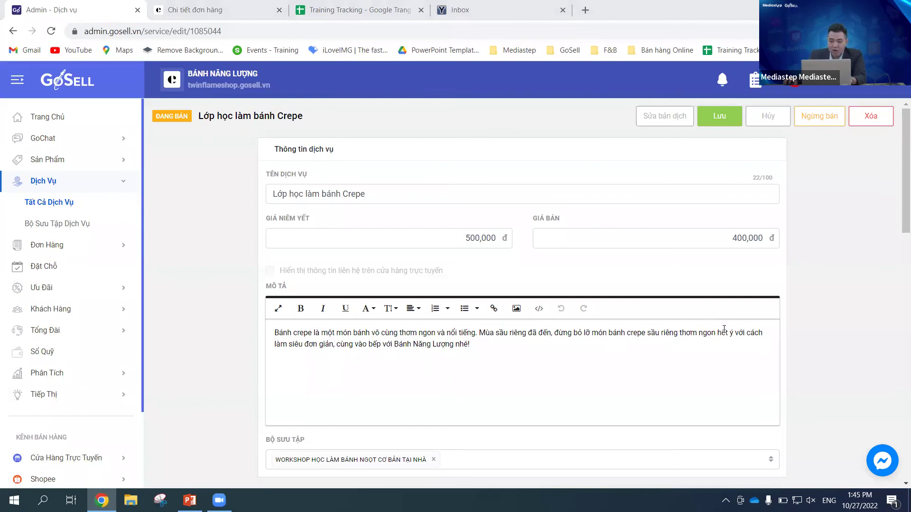
left_click(73, 207)
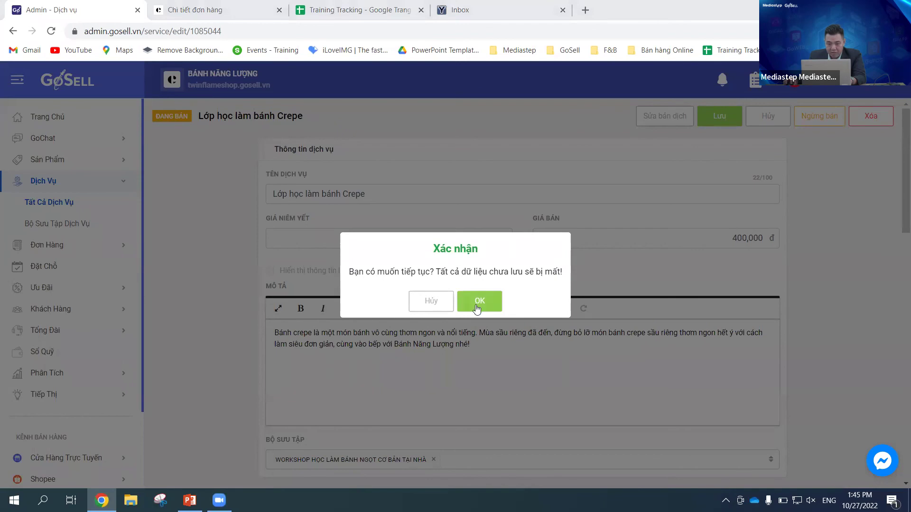
left_click(493, 306)
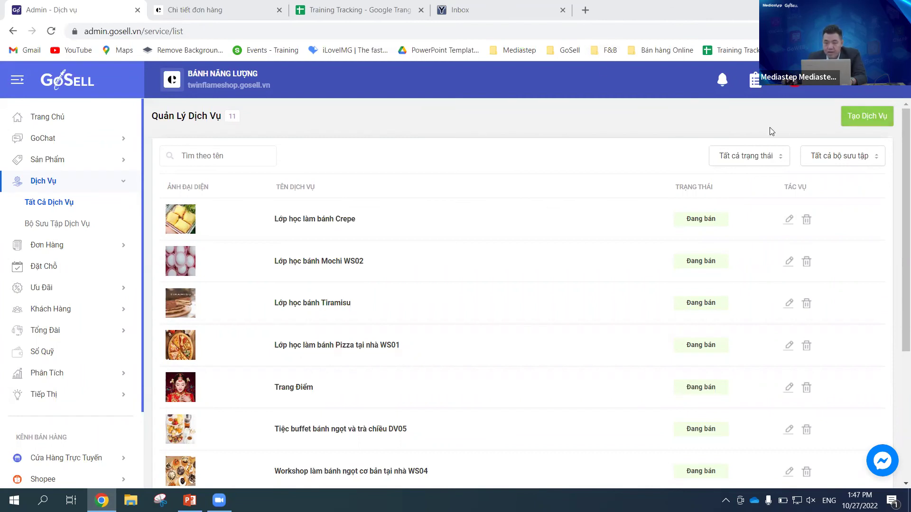
Step: Start a new service and name it 'làm bánh sừng trâiu'
left_click(858, 122)
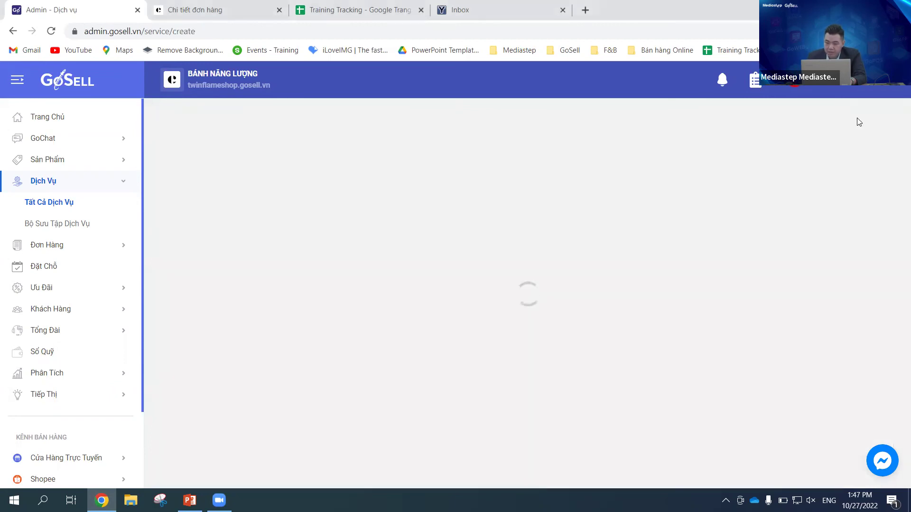
left_click(319, 193)
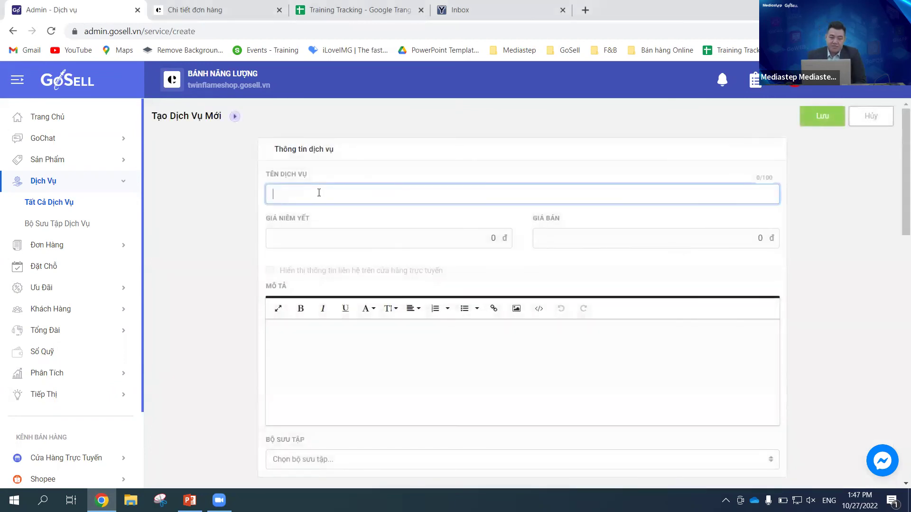
type("làm")
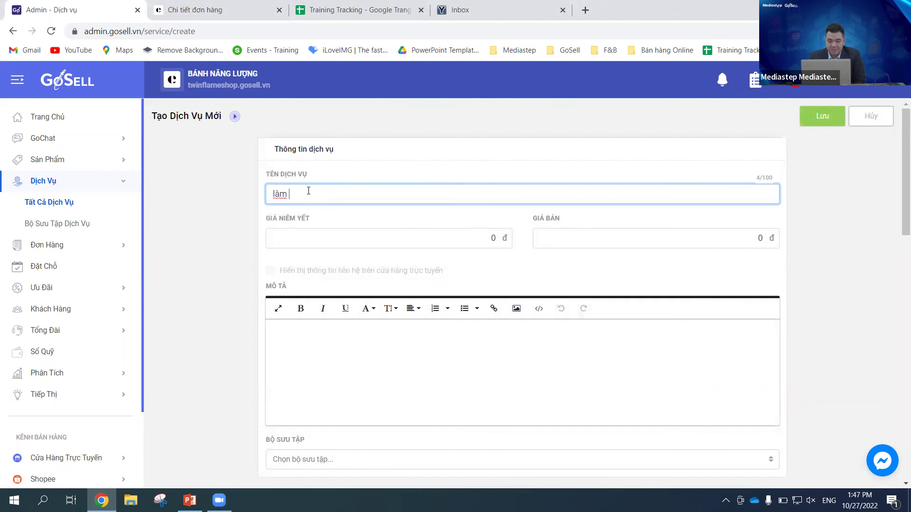
left_click(300, 237)
left_click(296, 191)
type("neoneoneoneo")
key("BackSpace")
key("BackSpace")
key("BackSpace")
key("BackSpace")
key("BackSpace")
key("BackSpace")
key("BackSpace")
key("BackSpace")
key("BackSpace")
key("BackSpace")
key("BackSpace")
key("BackSpace")
key("BackSpace")
key("BackSpace")
key("BackSpace")
key("BackSpace")
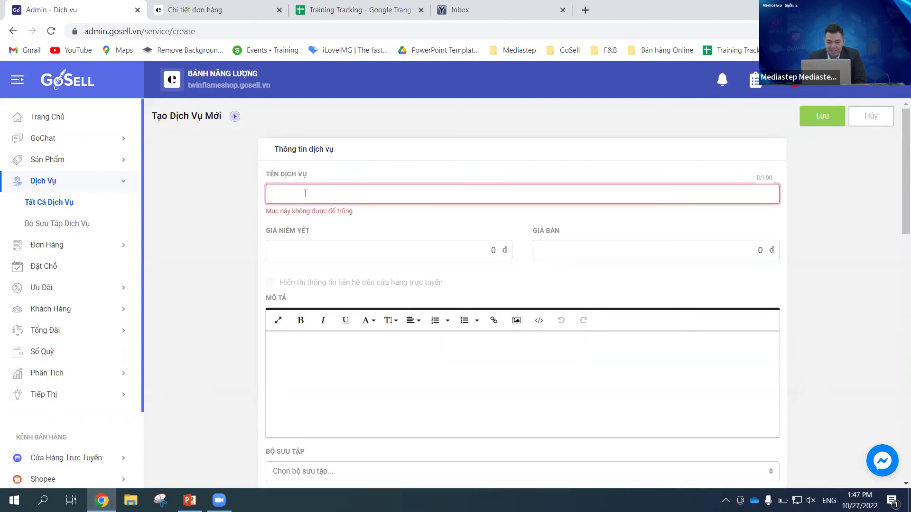
type("làm ")
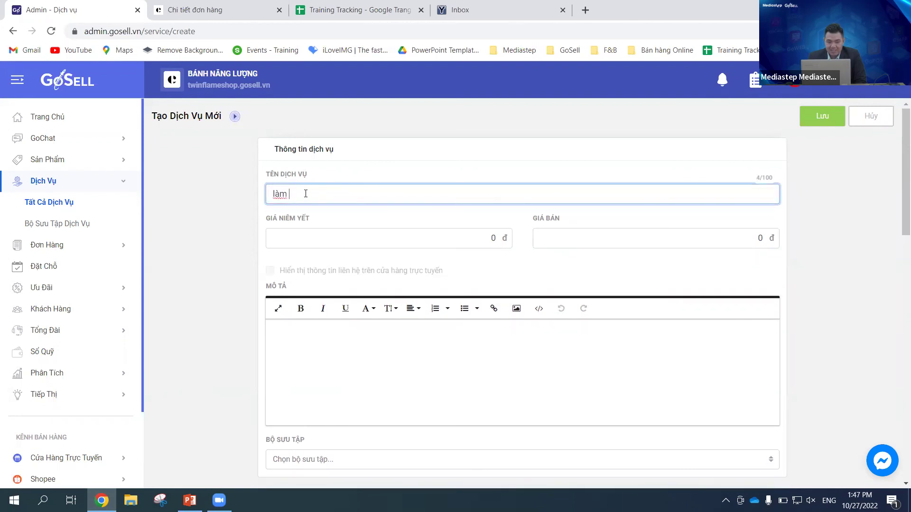
type("bánh sừng trâi")
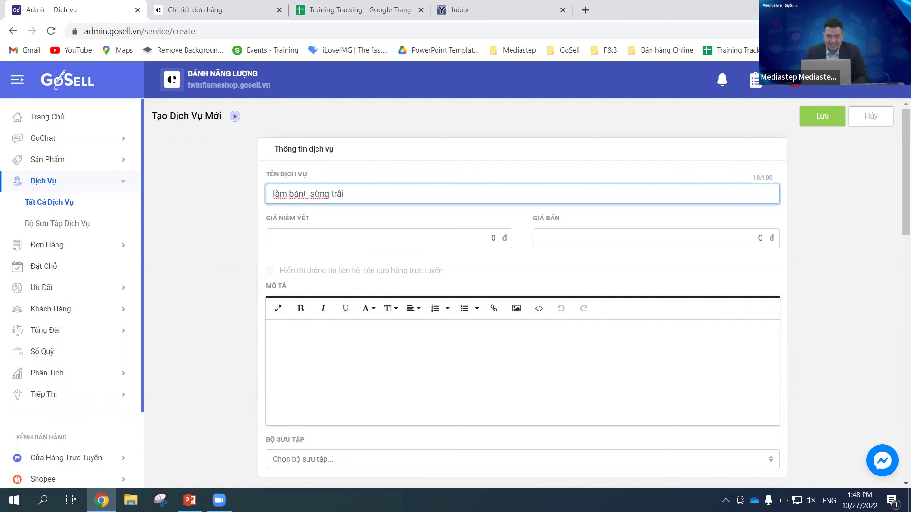
type("u")
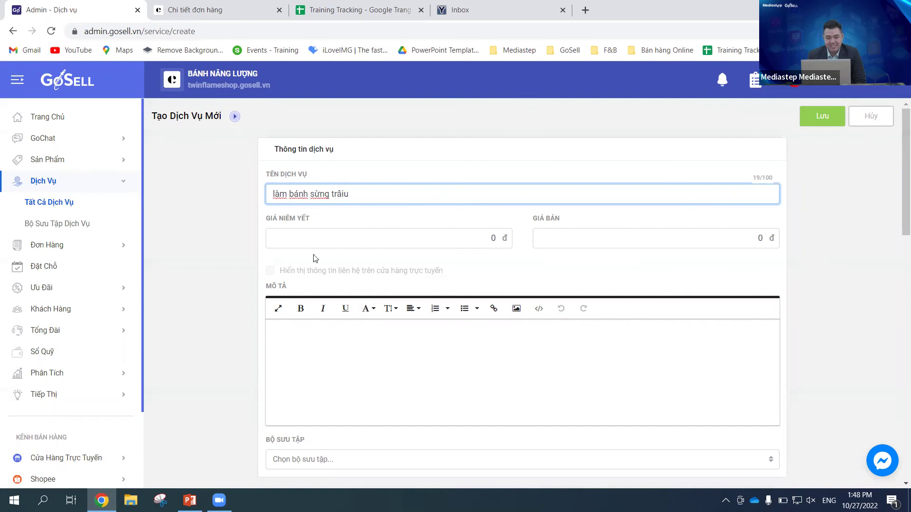
Step: Enter a 1,200,000 listed price and a 1,000,000 selling price
left_click(309, 239)
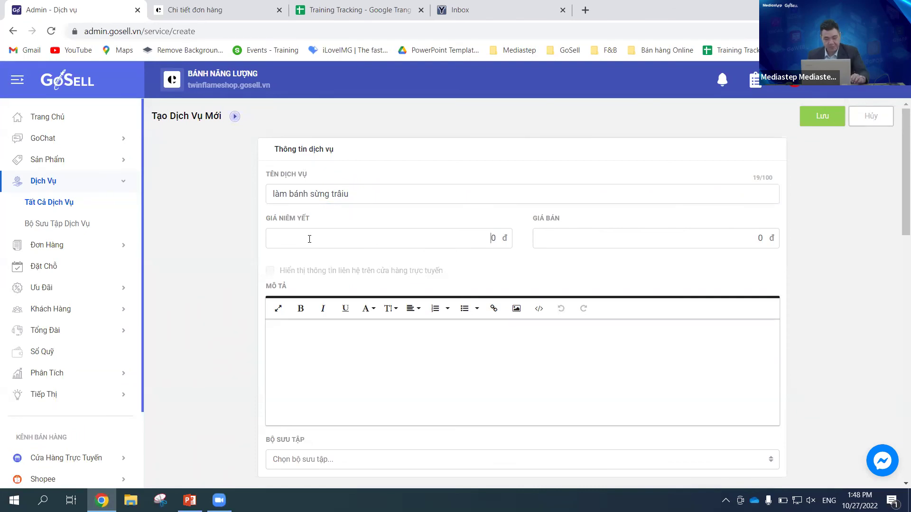
type("1,200,00")
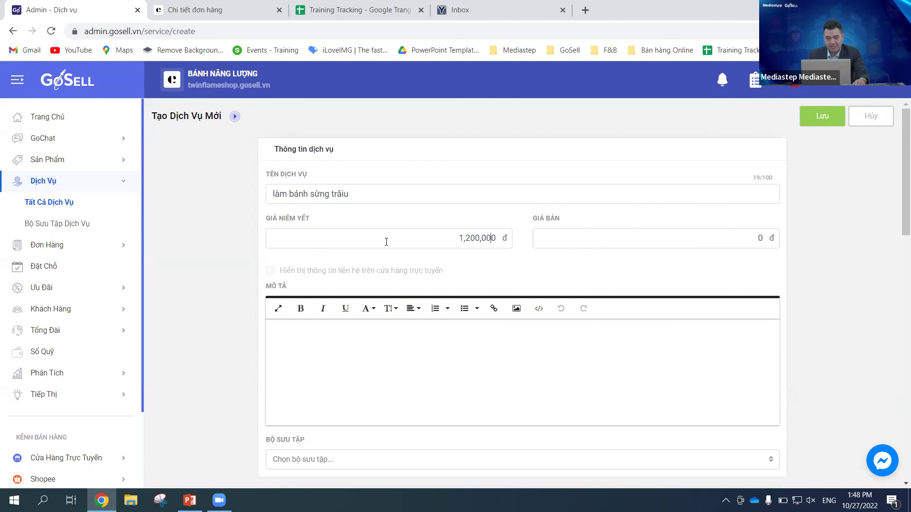
left_click(546, 238)
type("10,000,00")
key("BackSpace")
left_click(301, 338)
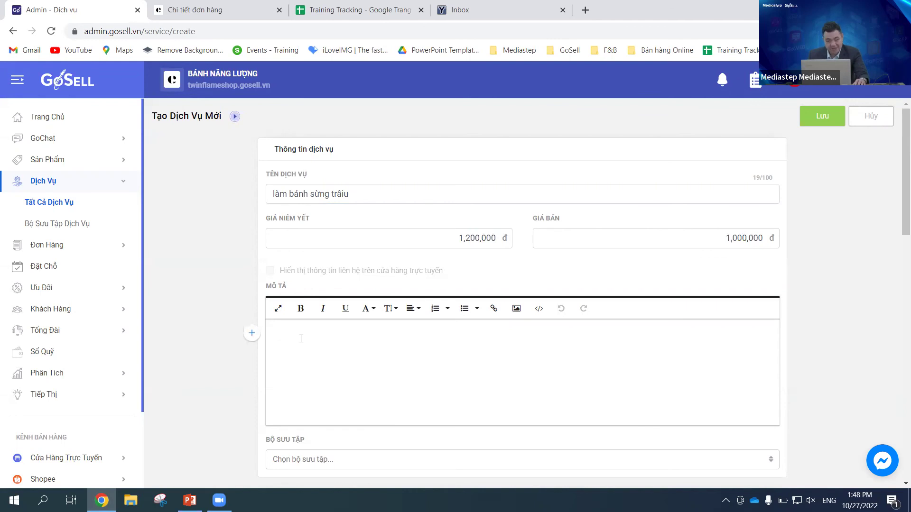
Step: Put the service in the WORKSHOP HỌC LÀM BÁNH NGỌT CƠ BẢN TẠI NHÀ collection
scroll(400, 399, "down", 3)
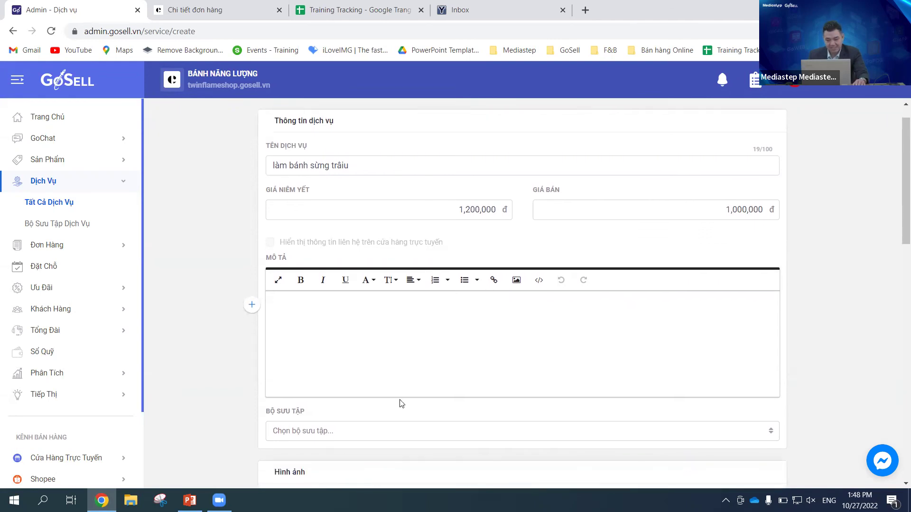
scroll(401, 404, "down", 3)
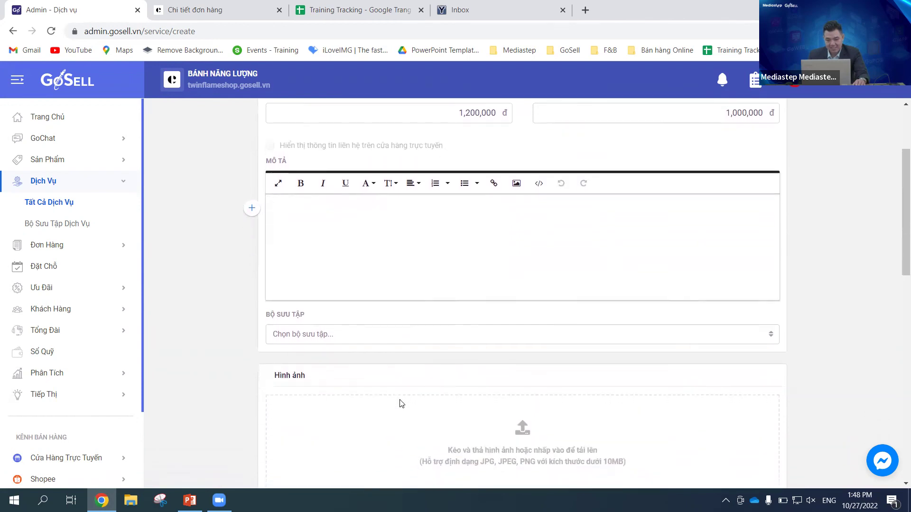
left_click(771, 316)
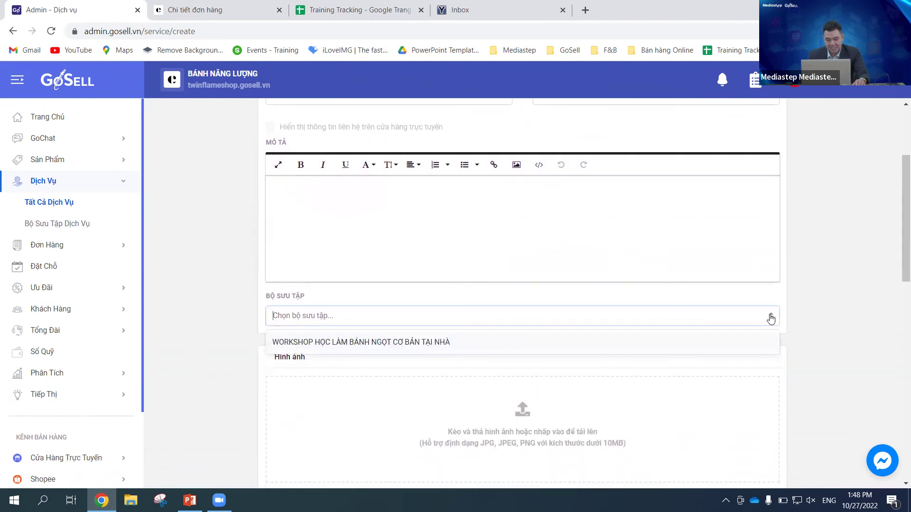
left_click(409, 343)
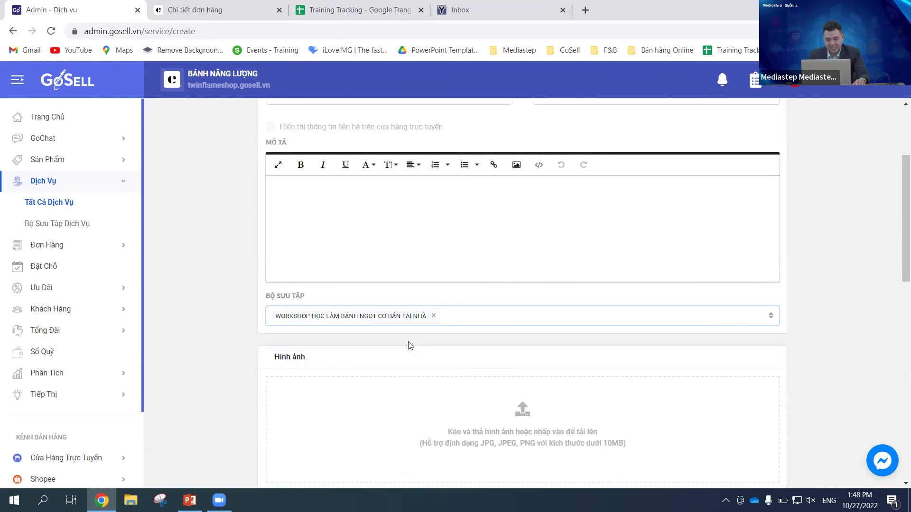
Step: Upload the croissant photo from the desktop as the service's cover image
scroll(453, 348, "down", 2)
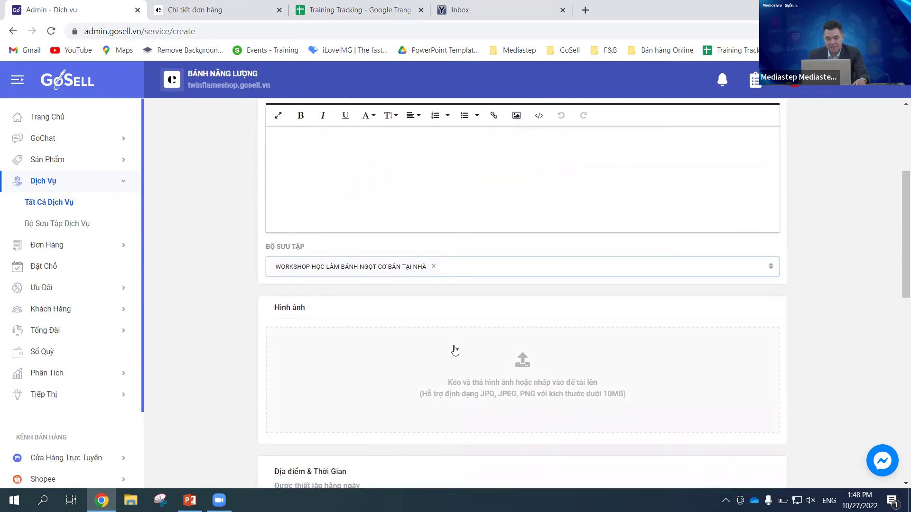
scroll(455, 351, "down", 2)
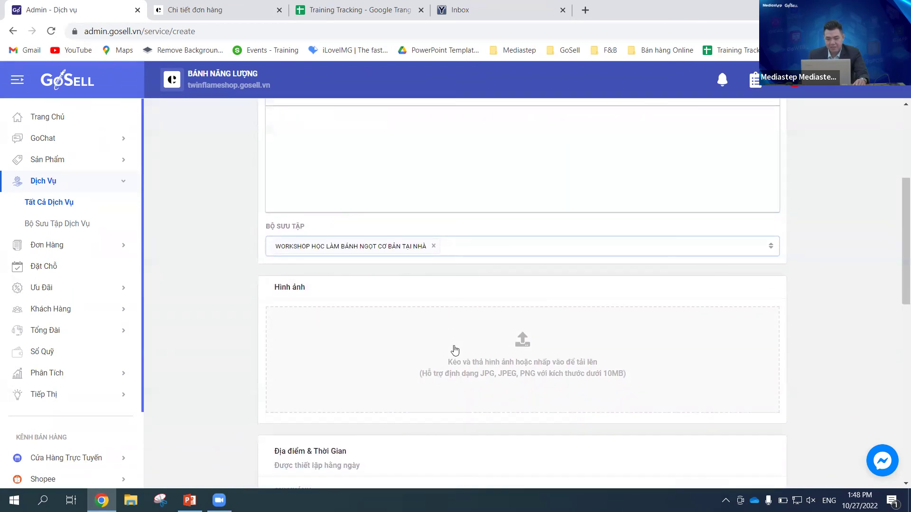
left_click(523, 309)
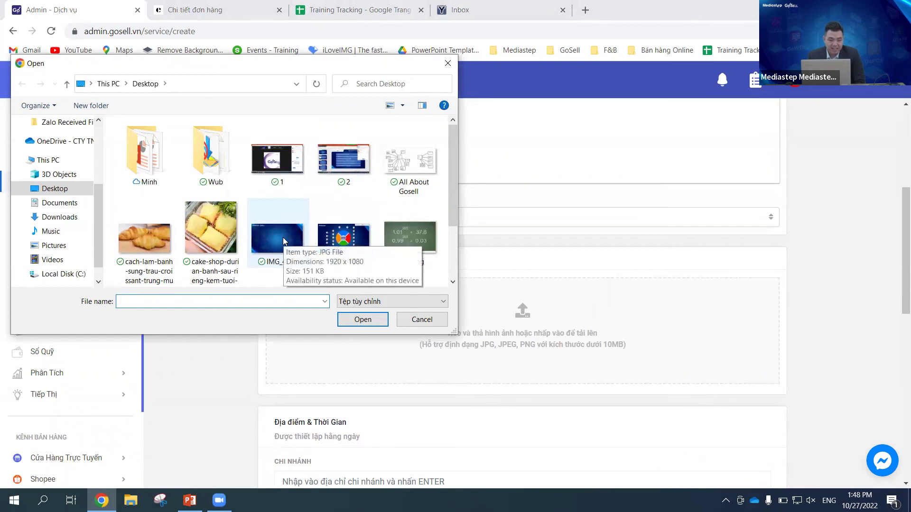
left_click(153, 232)
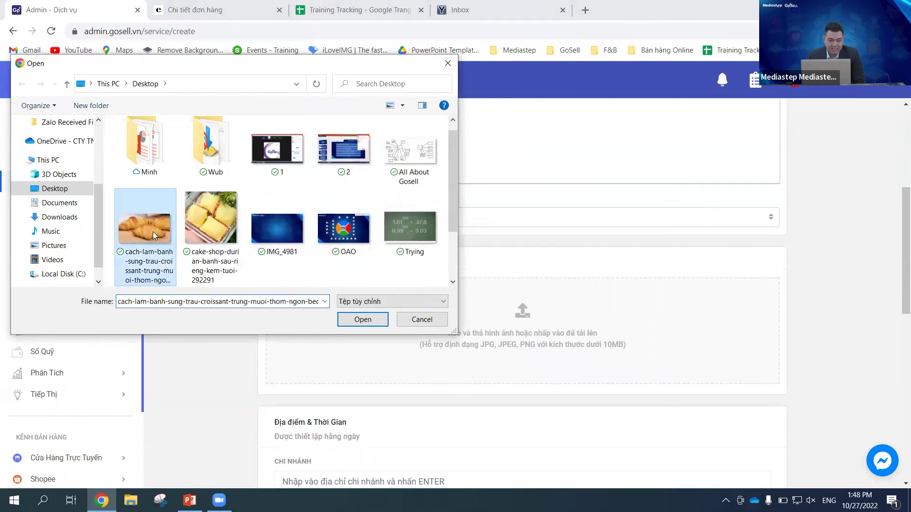
left_click(366, 321)
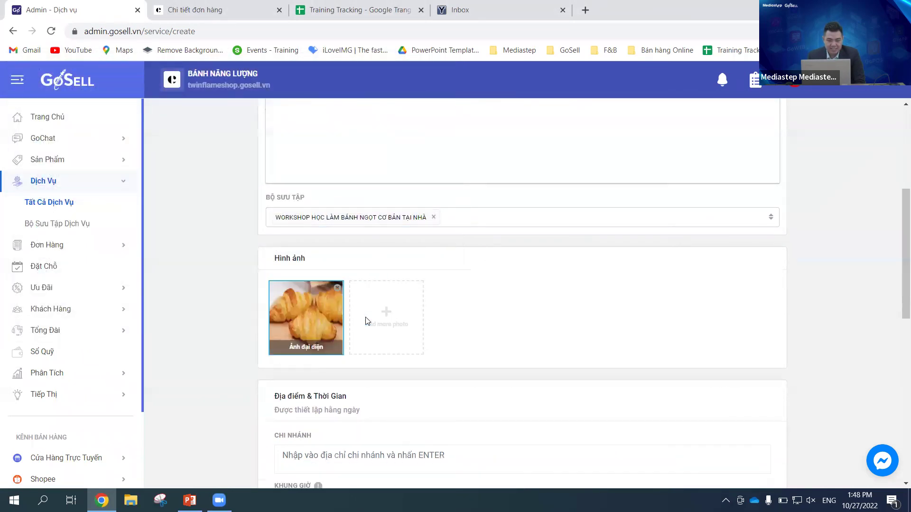
Step: Enter a branch in Chi nhánh and remove the stray ì and tân tags
scroll(397, 321, "down", 1)
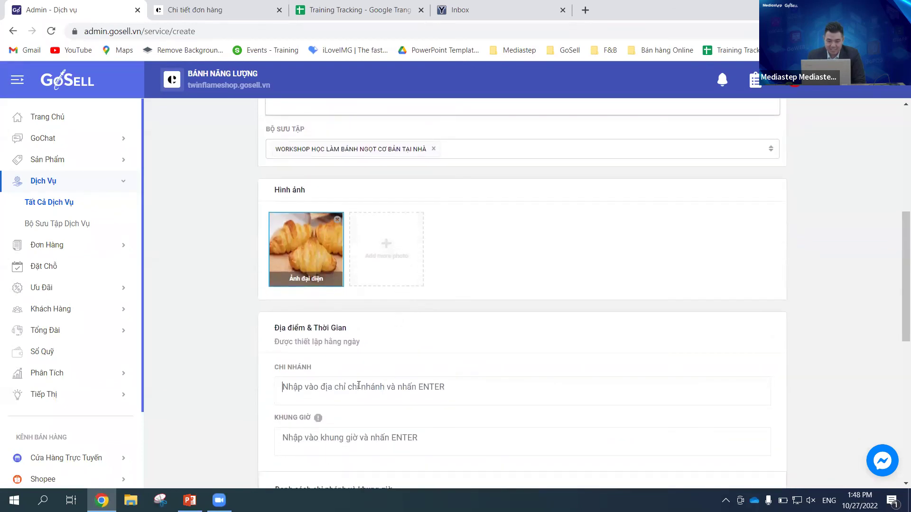
type("jbibsjsbjstân")
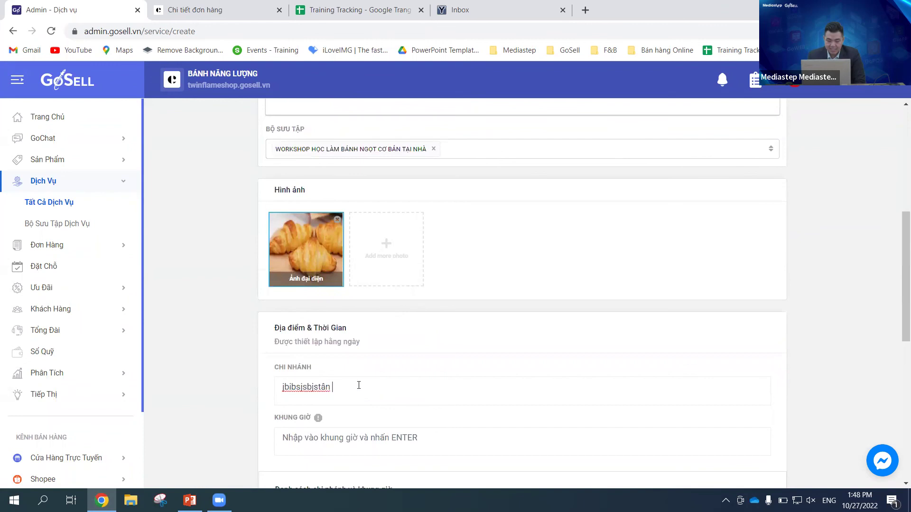
key("ctrl+a")
type("binh")
key("BackSpace")
key("BackSpace")
key("BackSpace")
key("BackSpace")
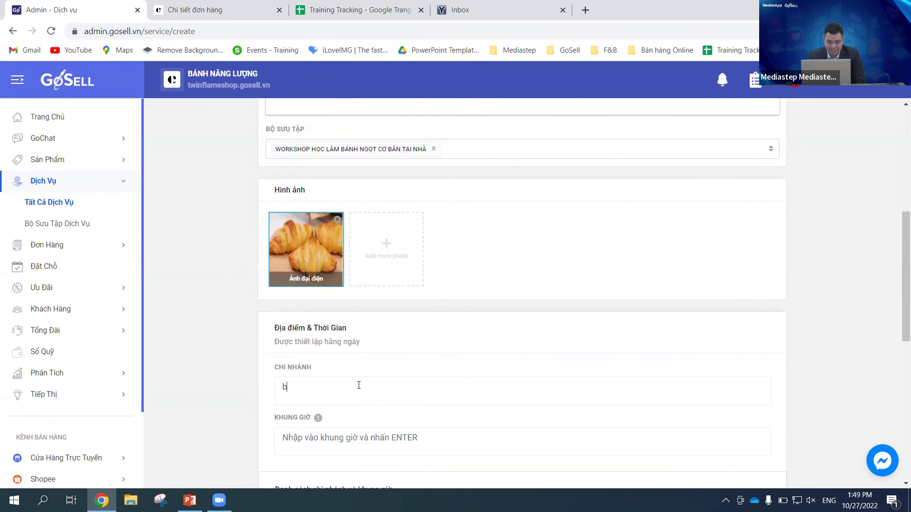
type("tân ì")
key("Return")
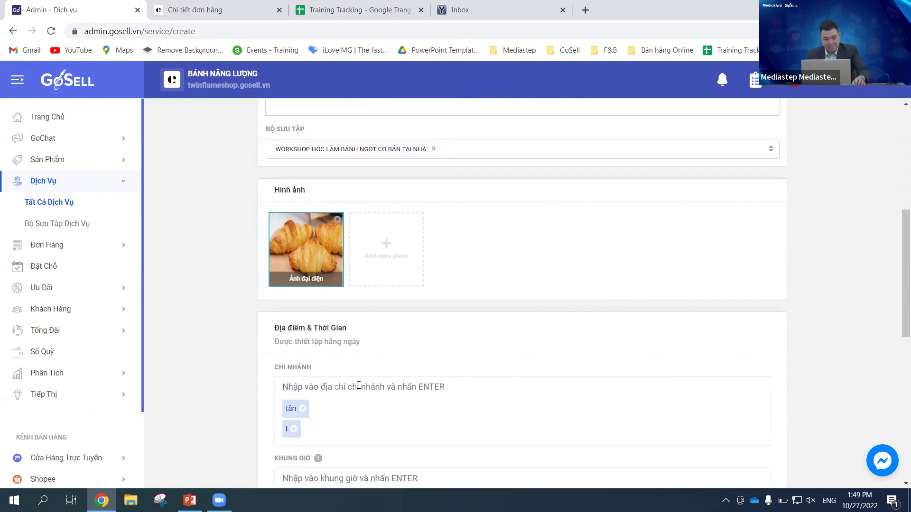
left_click(294, 429)
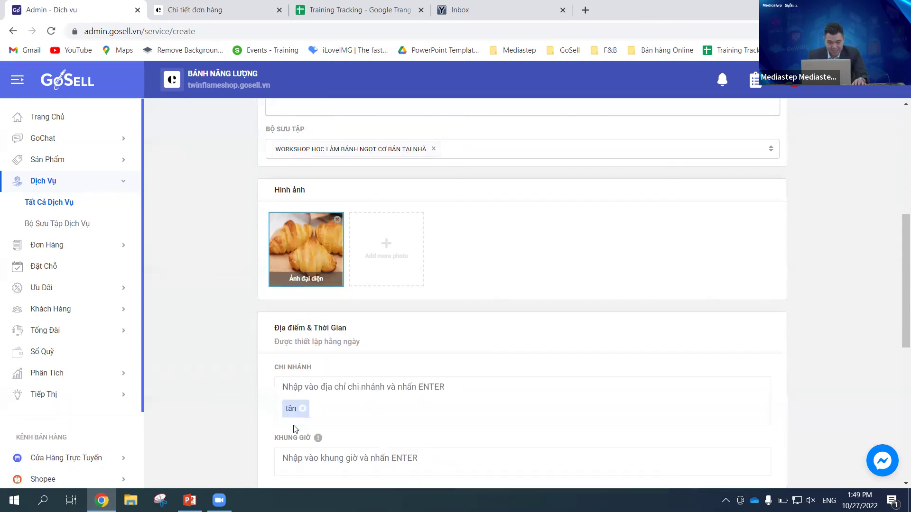
left_click(302, 408)
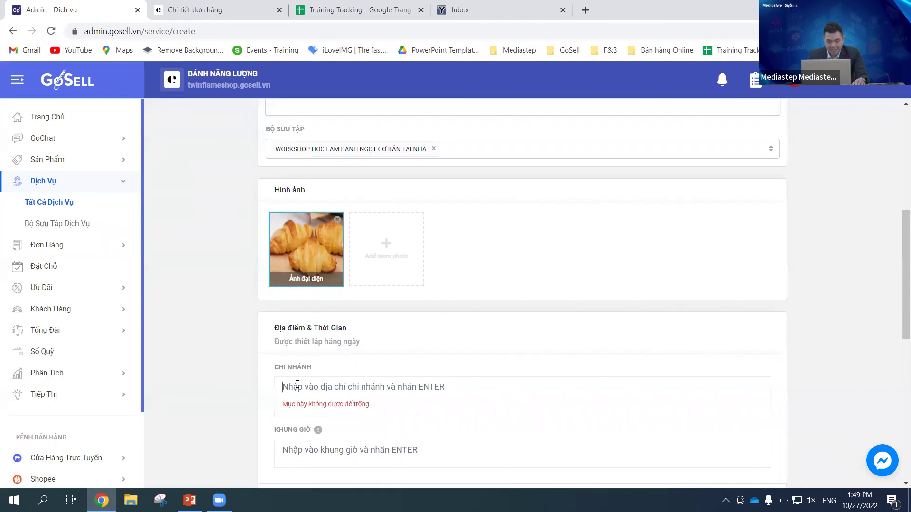
Step: Clear the incomplete tags again and add Tân Bình as a branch
type("tân")
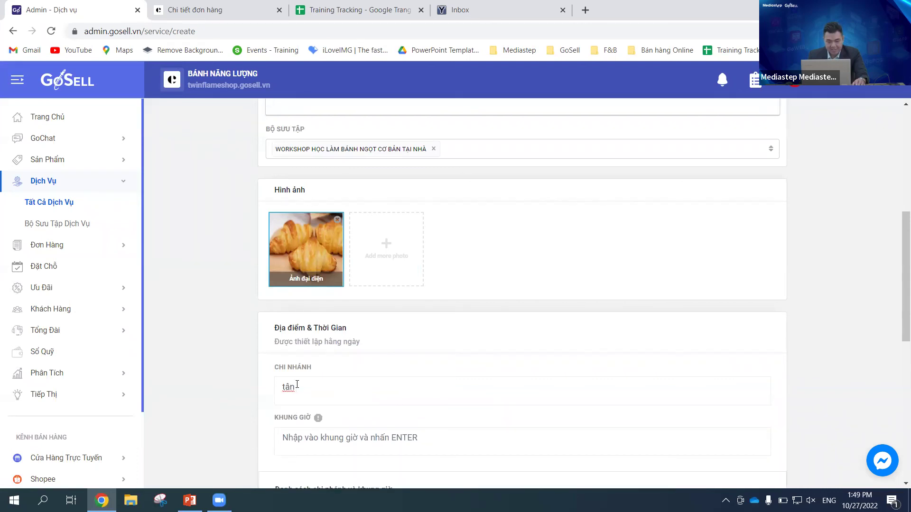
key("Return")
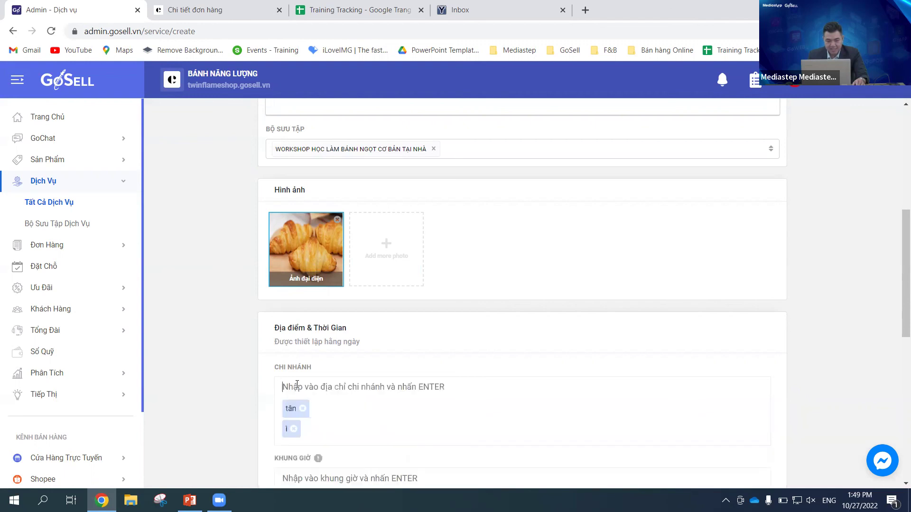
left_click(294, 429)
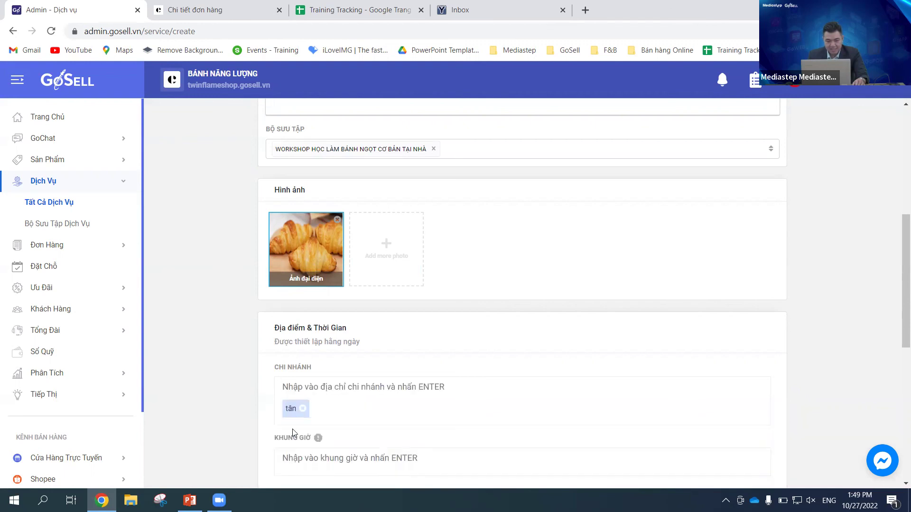
left_click(302, 410)
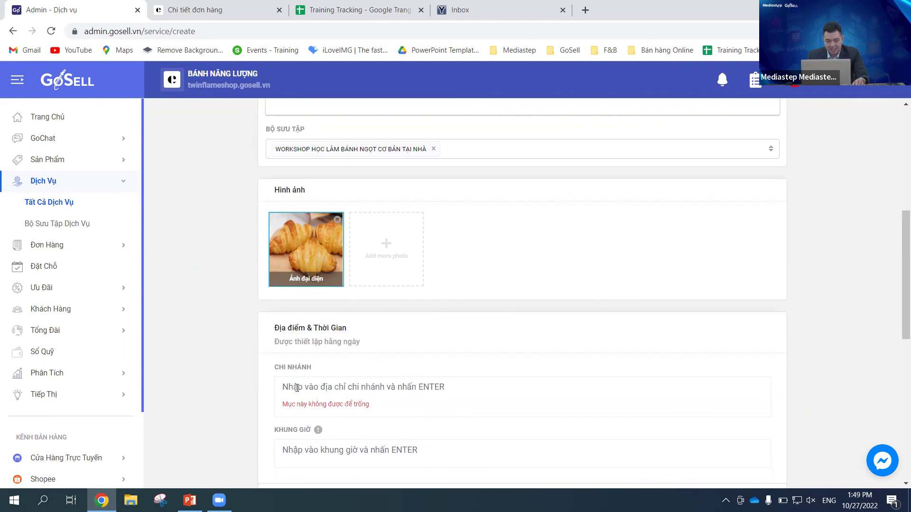
left_click(297, 388)
type("Ta")
type("n Bình")
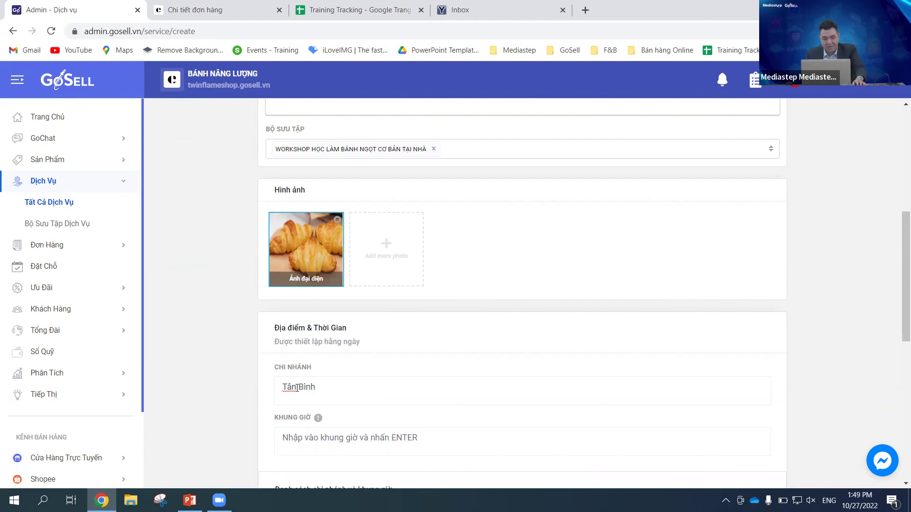
key("Return")
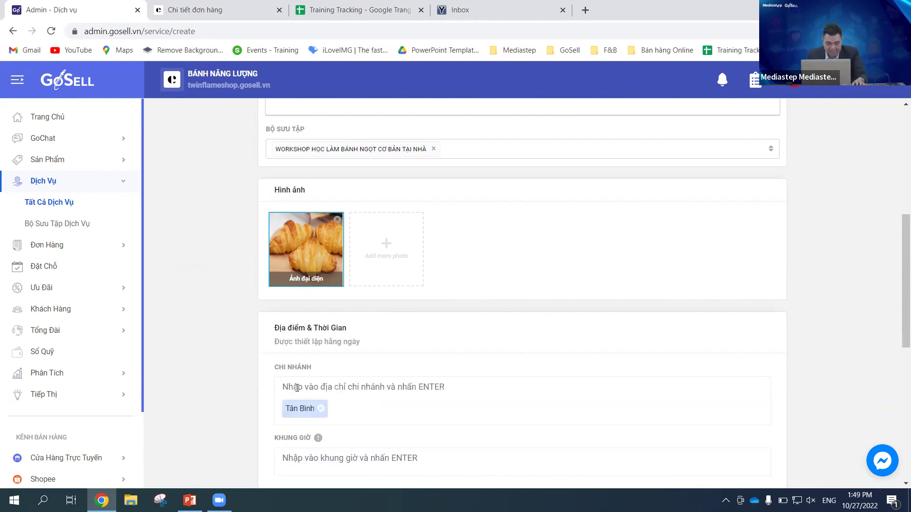
Step: Add Tân Phú as the second branch
scroll(299, 386, "down", 3)
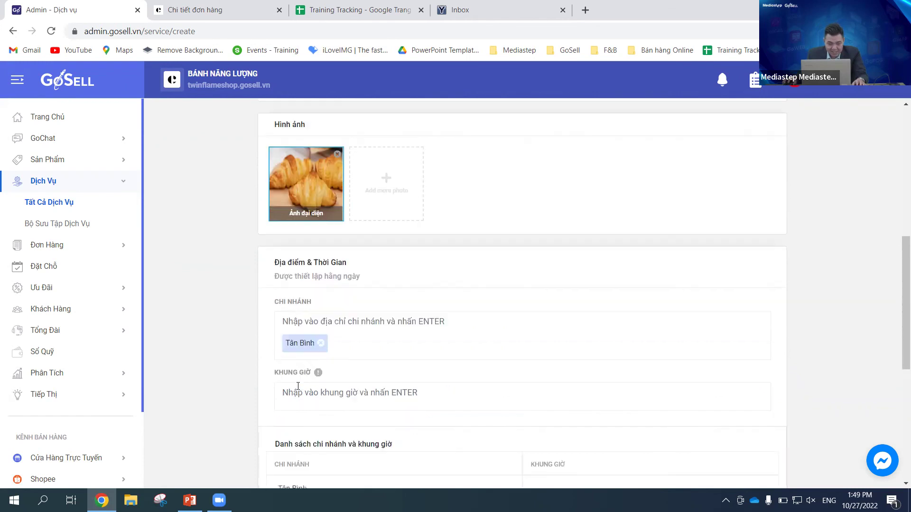
type("Tân ")
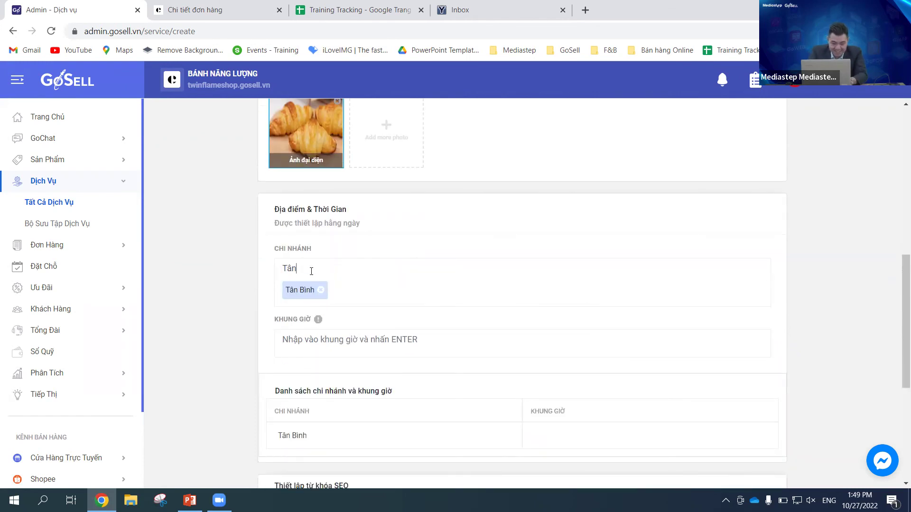
type("Phưs")
key("Return")
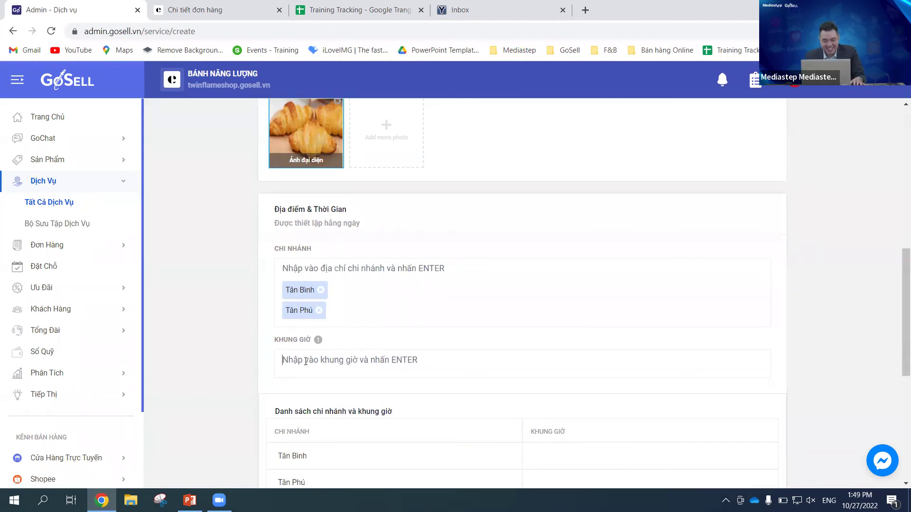
Step: Add daily time slots 10:00, 11:00 and 14:00 in KHUNG GIỜ, then review the branch/time table
left_click(305, 361)
type("10:00")
key("Return")
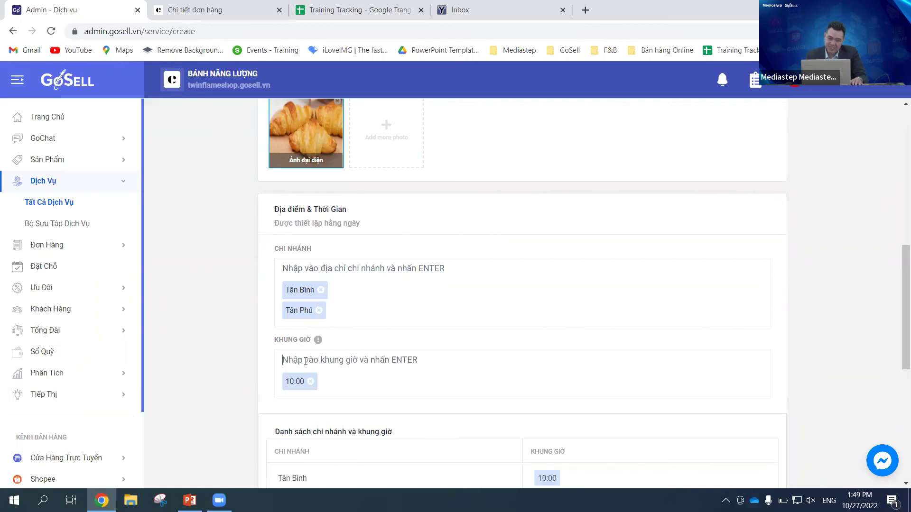
type("11")
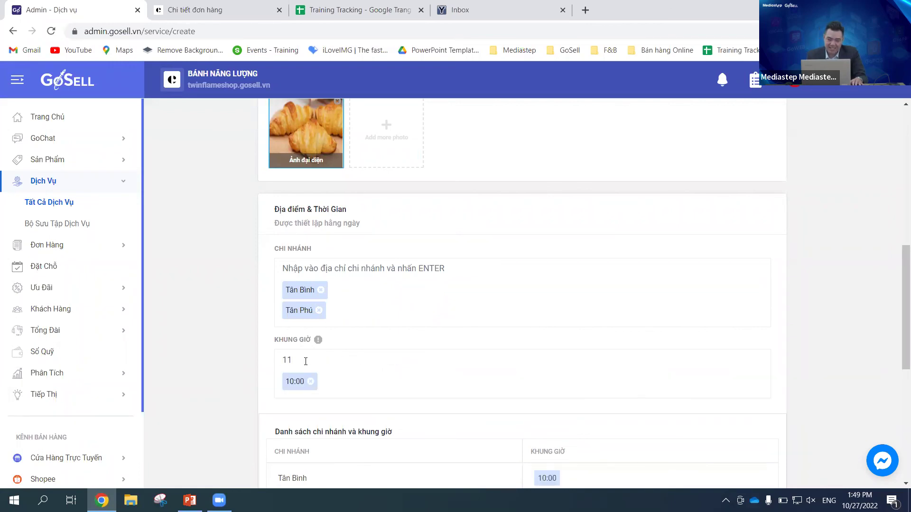
type(":00")
key("Return")
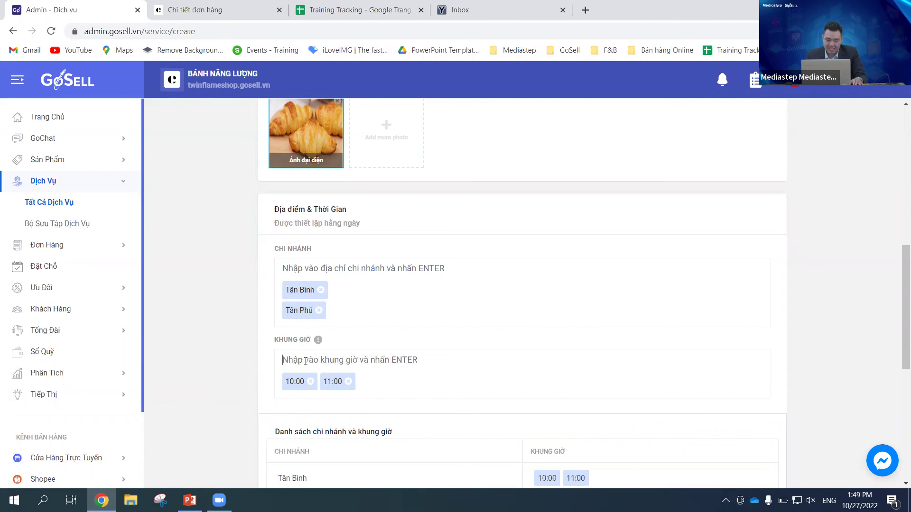
type("13")
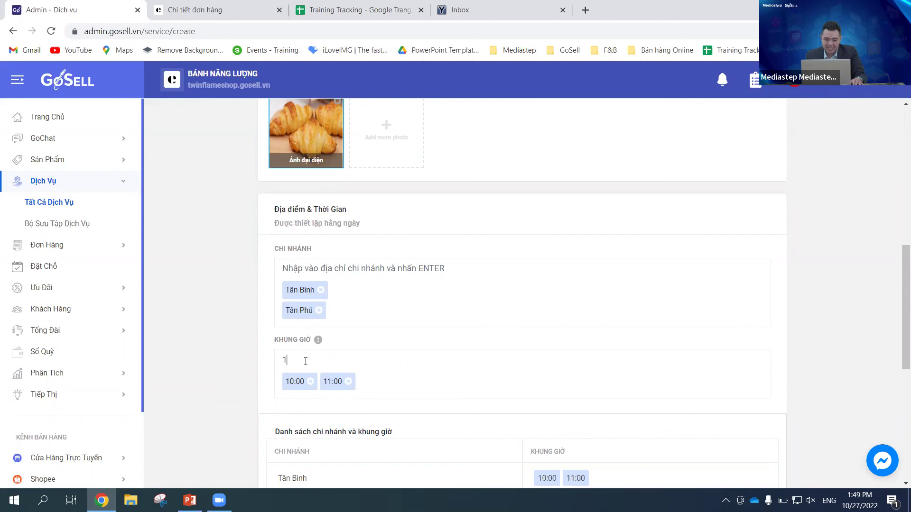
key("BackSpace")
type("14:00")
key("Return")
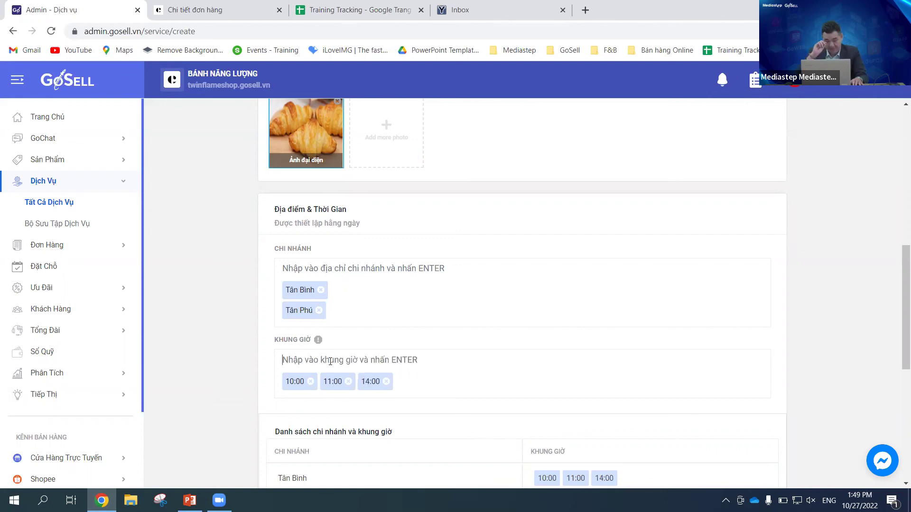
scroll(363, 362, "down", 5)
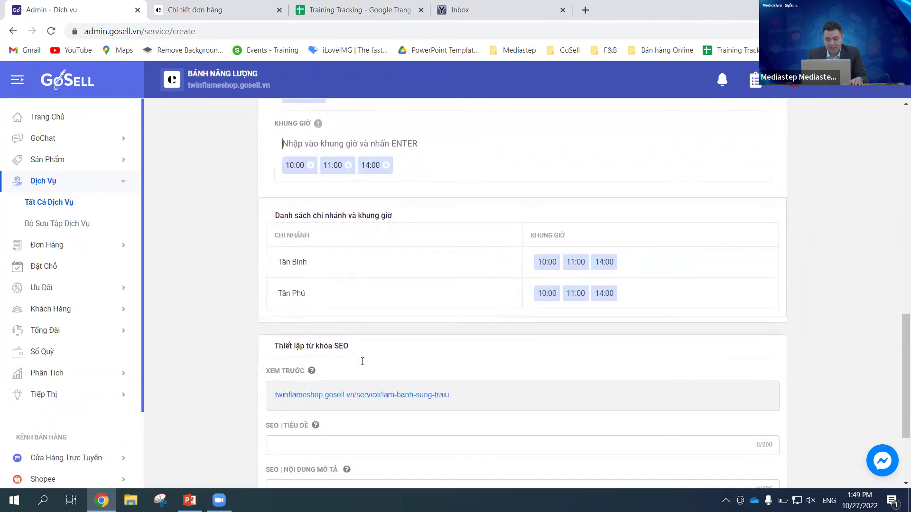
scroll(363, 361, "down", 1)
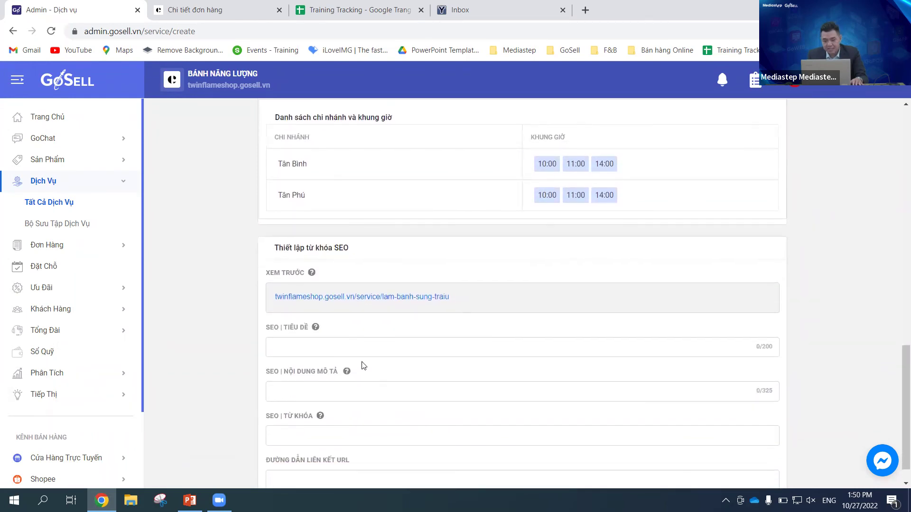
scroll(363, 364, "up", 15)
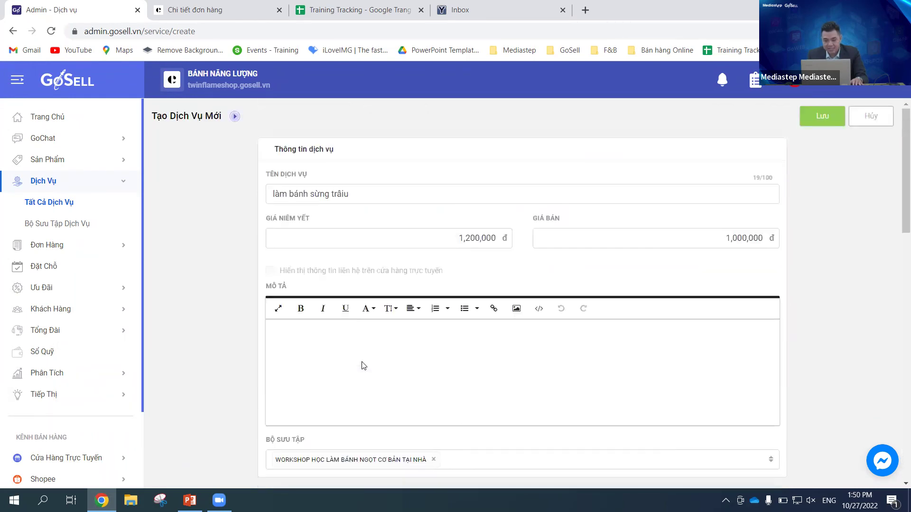
Step: Fill the required Mô tả field with 'mô tả' and save the làm bánh sừng trâu service
left_click(825, 123)
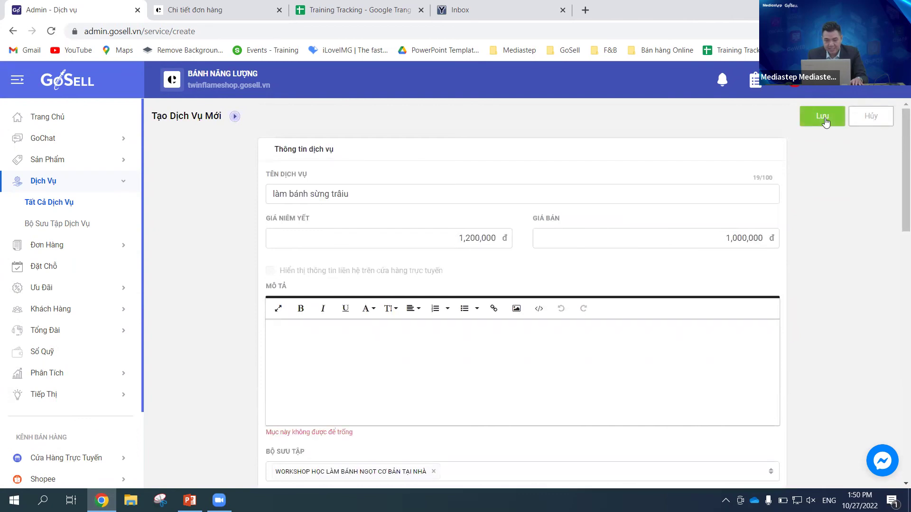
left_click(334, 346)
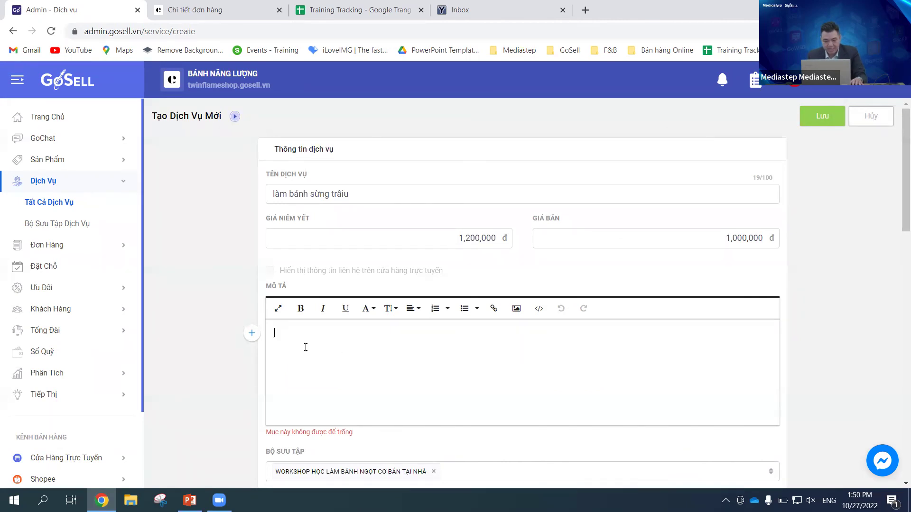
type("mô tả")
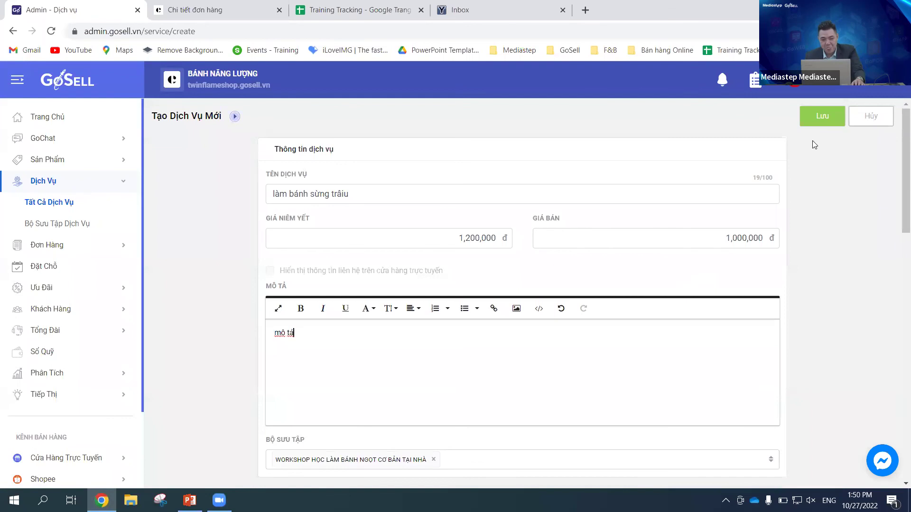
left_click(820, 122)
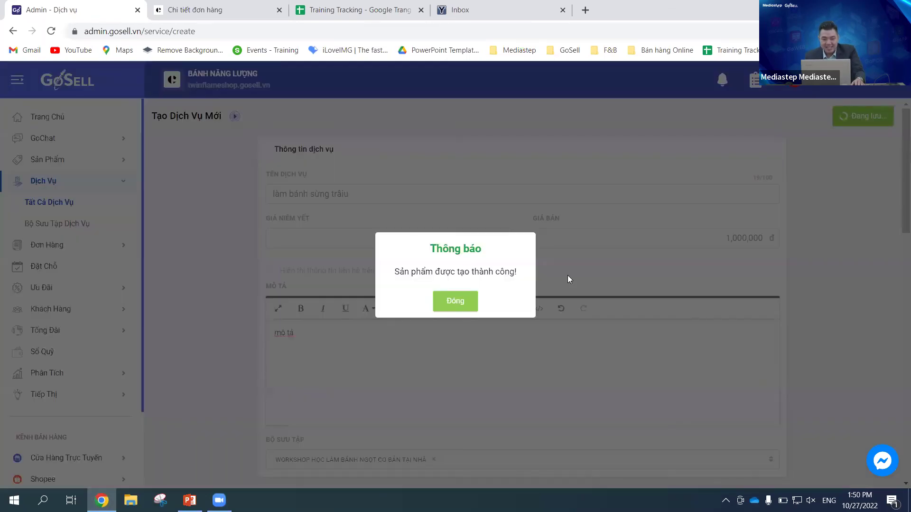
Step: Close the success dialog and switch to the storefront's Chi tiết đơn hàng tab
left_click(456, 302)
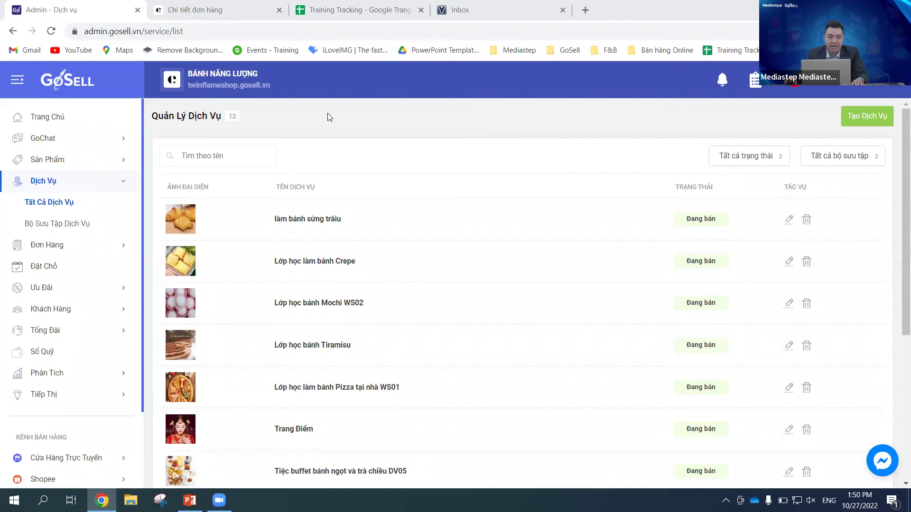
left_click(219, 9)
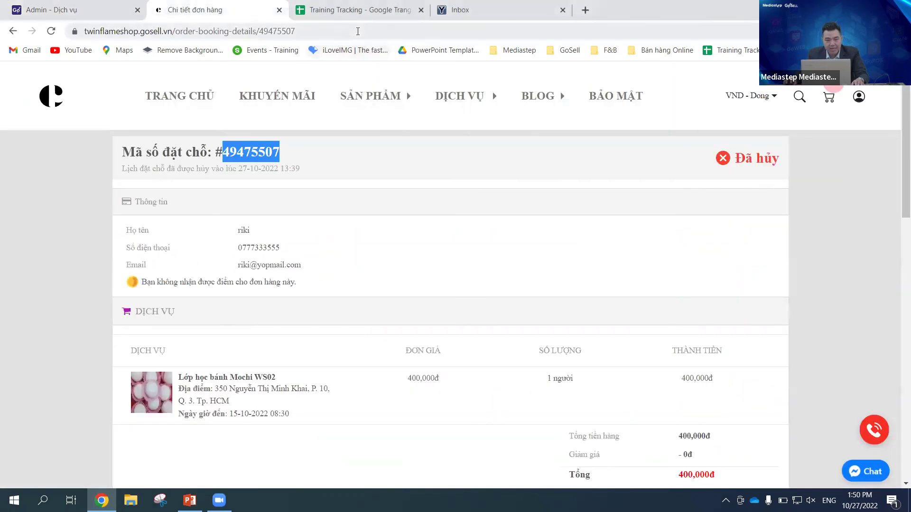
Step: Go to the storefront homepage, then open the services listing showing Làm Bánh Sừng Trâu at 1,000,000đ
left_click(358, 31)
left_click(169, 100)
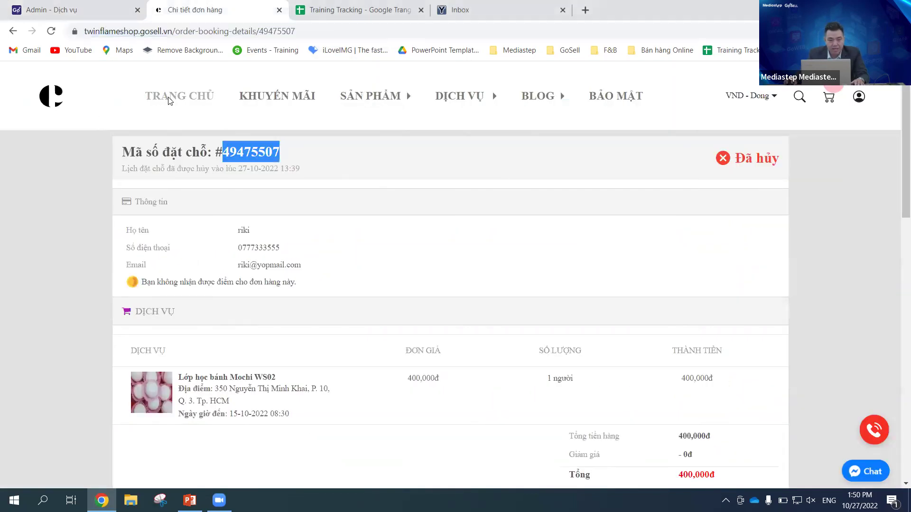
left_click(370, 95)
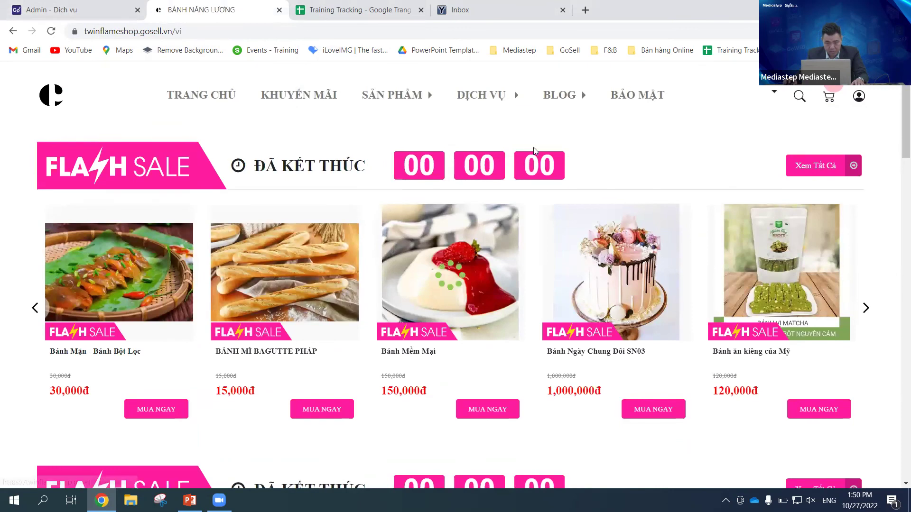
scroll(535, 151, "down", 20)
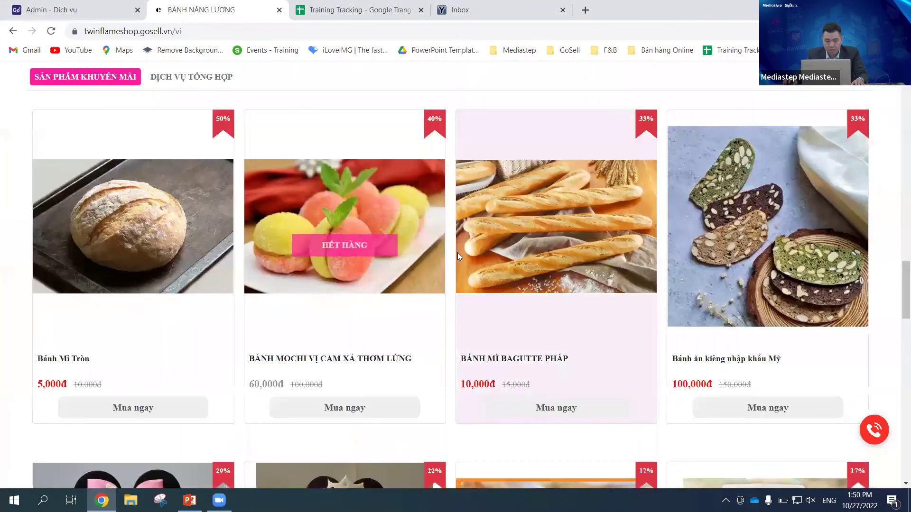
scroll(541, 261, "up", 8)
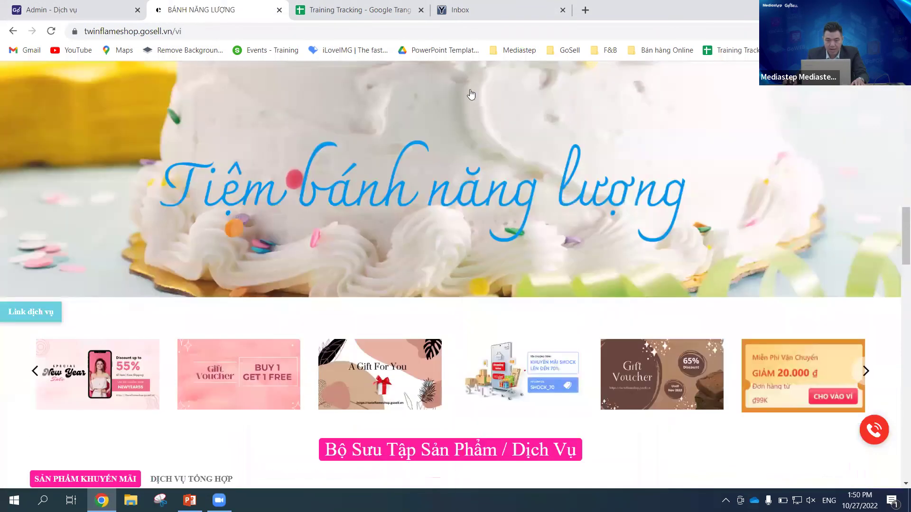
scroll(471, 95, "up", 10)
left_click(390, 101)
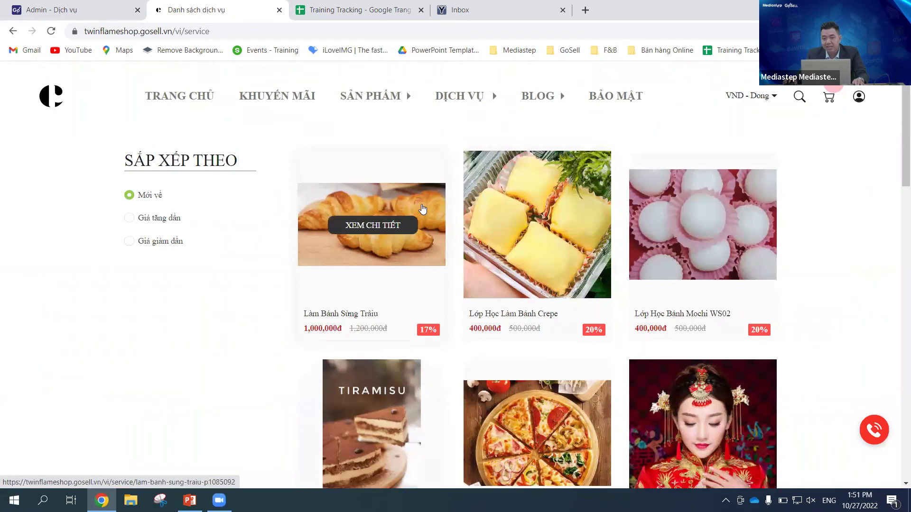
mouse_move(341, 303)
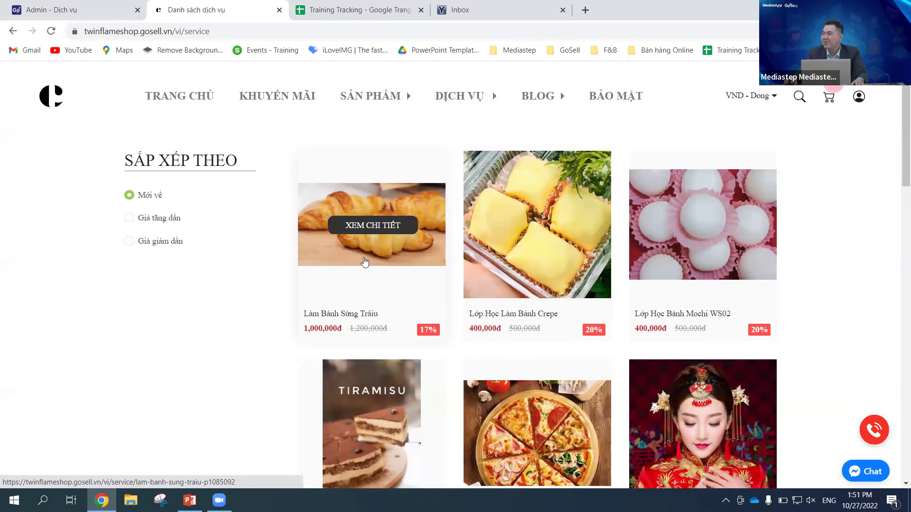
Step: Open the Làm Bánh Sừng Trâu service page on the storefront
left_click(366, 254)
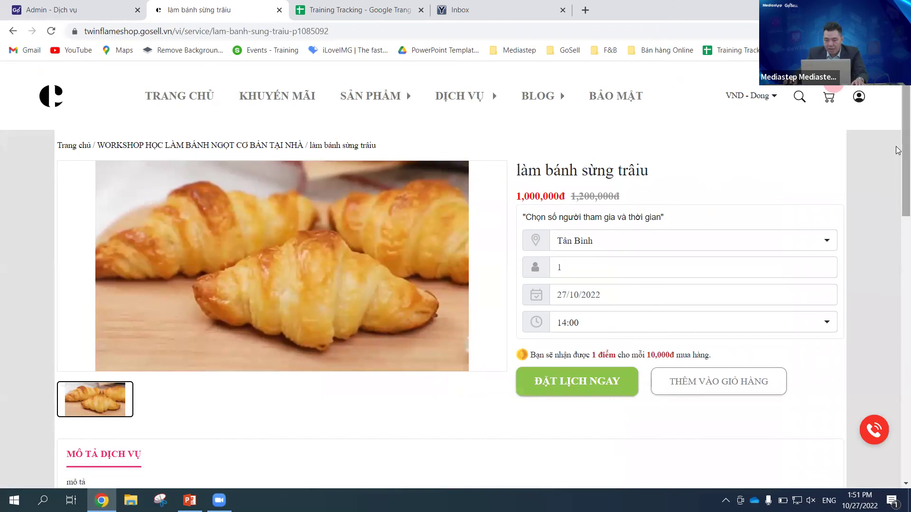
scroll(897, 150, "down", 2)
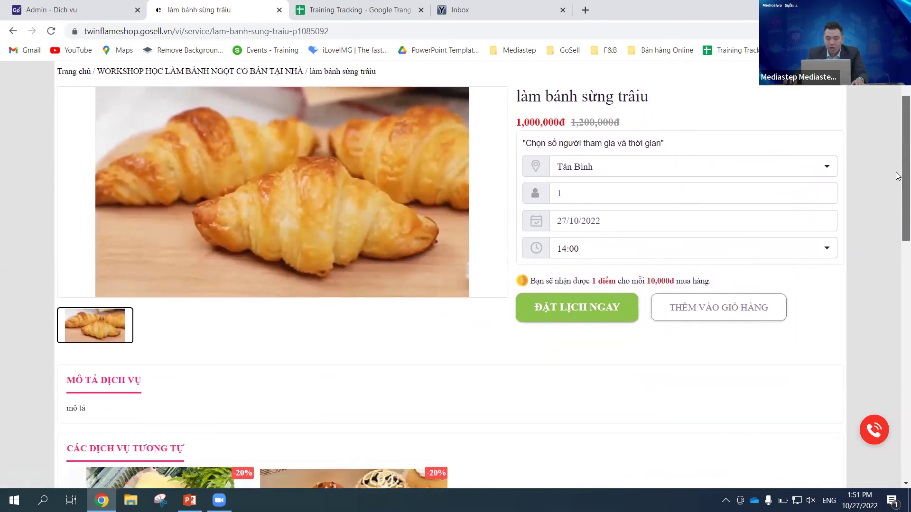
scroll(897, 171, "up", 1)
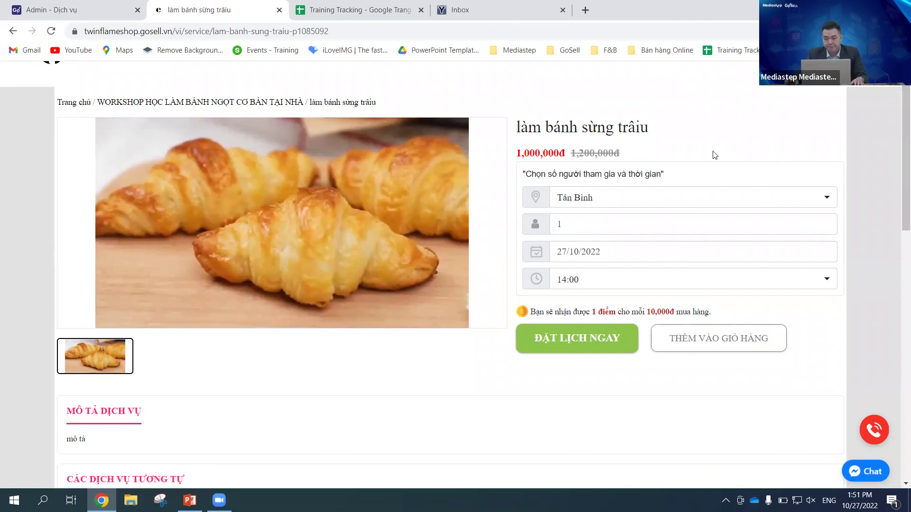
Step: Check the location dropdown lists Tân Bình and Tân Phú, leaving Tân Bình selected
left_click(778, 202)
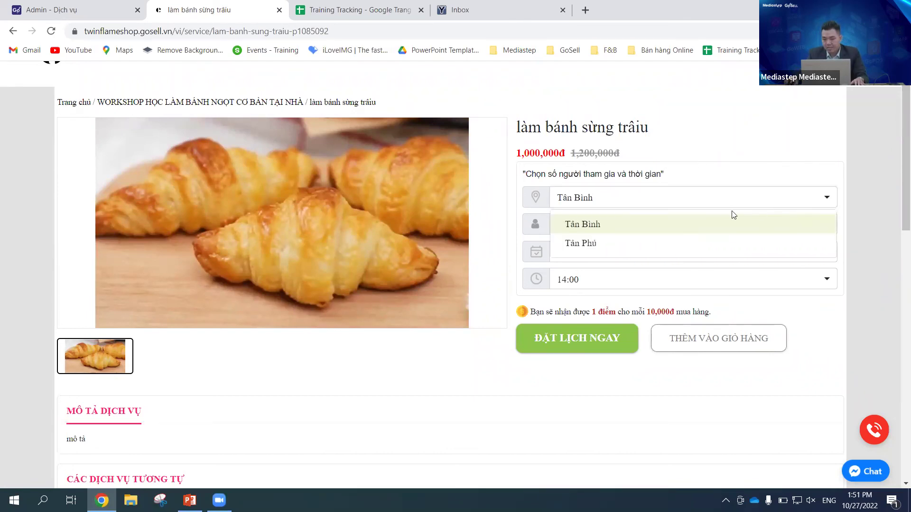
left_click(813, 133)
left_click(813, 205)
left_click(763, 147)
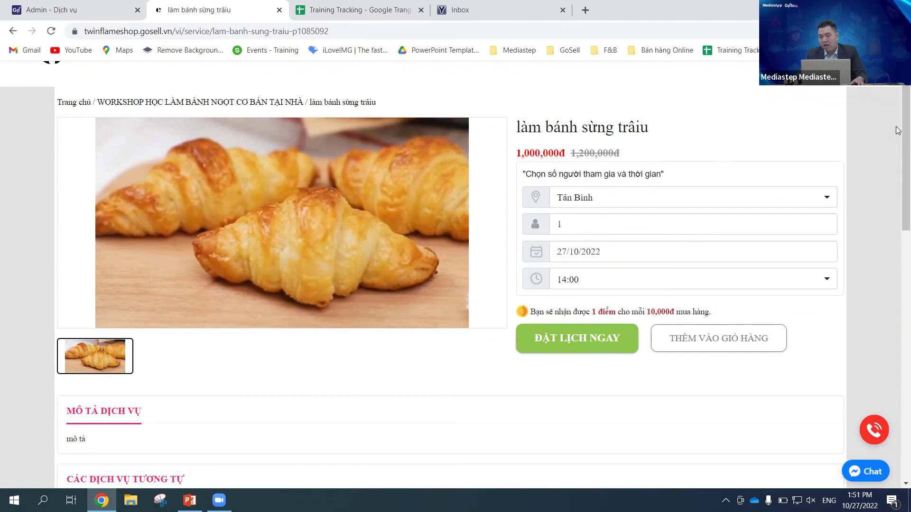
scroll(898, 116, "up", 2)
scroll(898, 115, "down", 1)
scroll(898, 114, "up", 1)
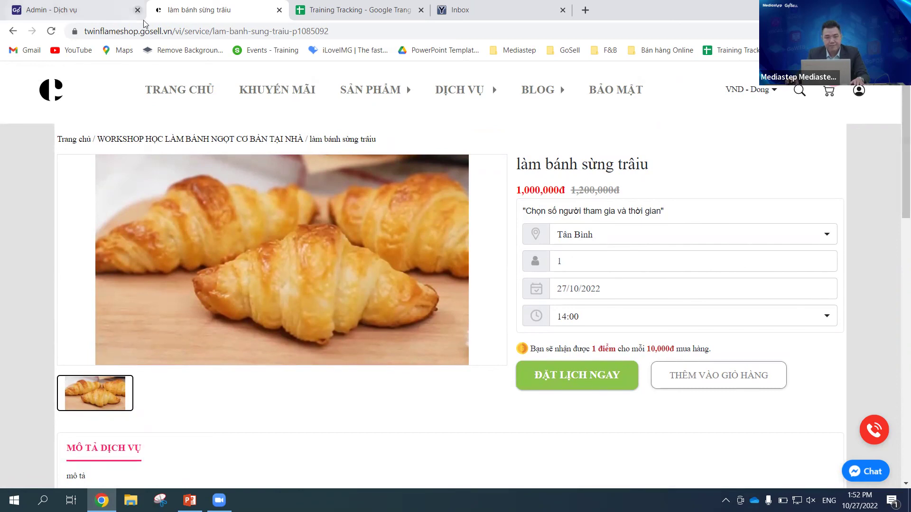
Step: Return to the Admin - Dịch vụ service list to confirm all services show Đang bán
left_click(63, 10)
scroll(458, 254, "down", 4)
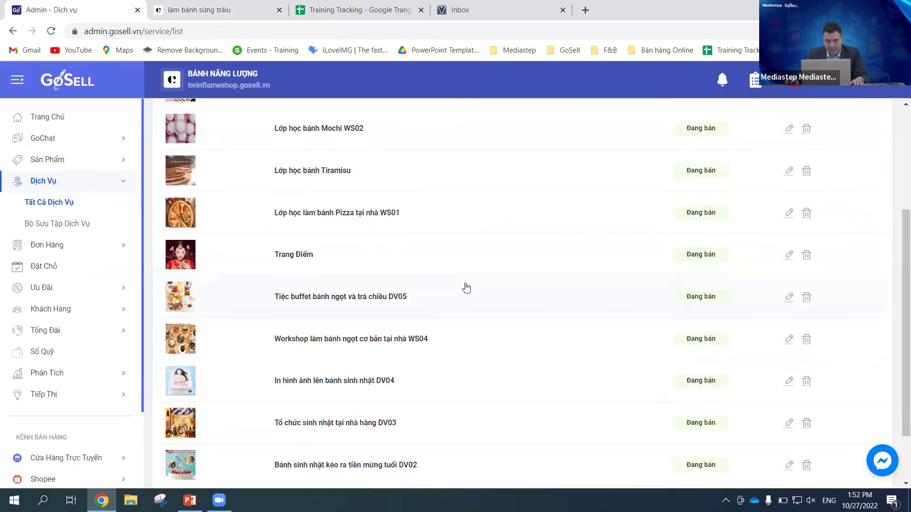
scroll(463, 287, "up", 4)
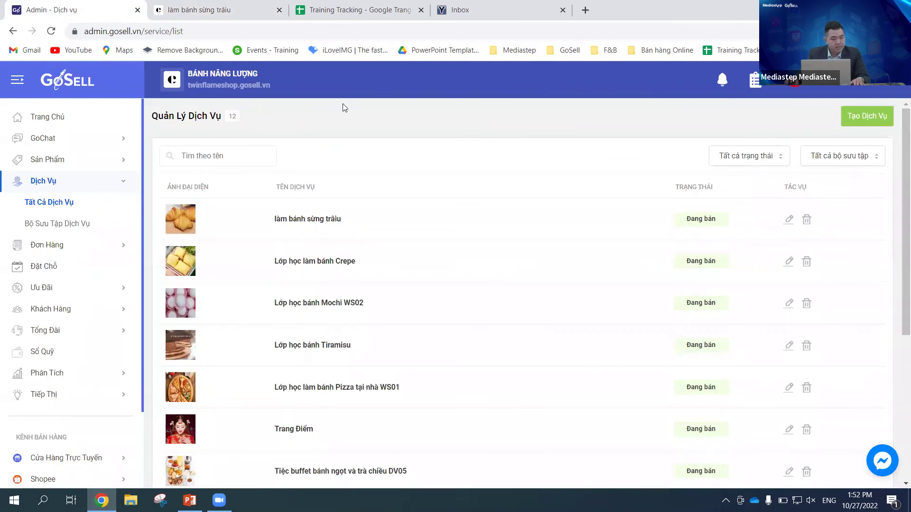